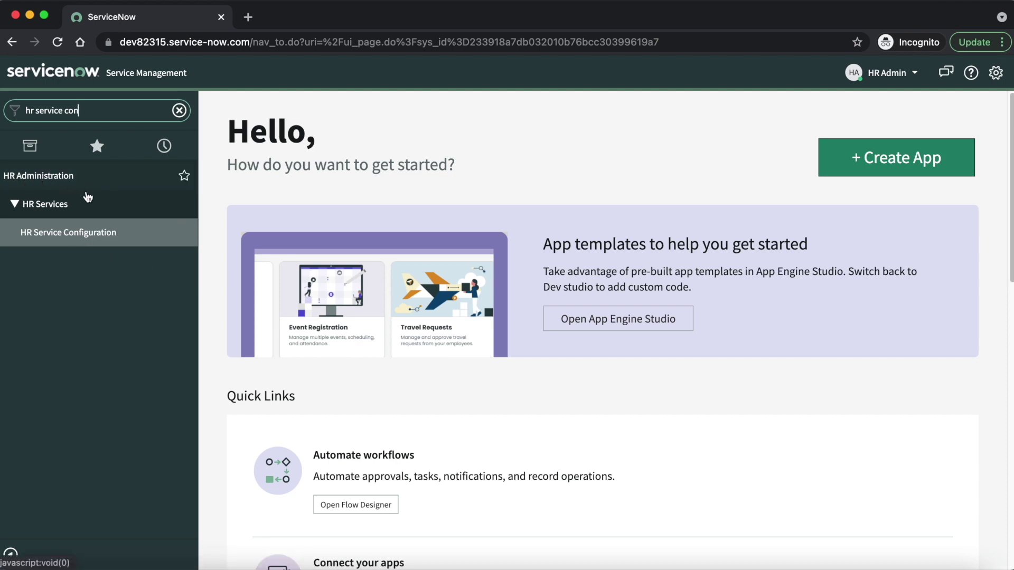
- Open HR Service Configuration in a new browser tab, view the blank HR service form, and return to the services list
{"action": "left_click", "coordinate": [120, 232], "text": "super"}
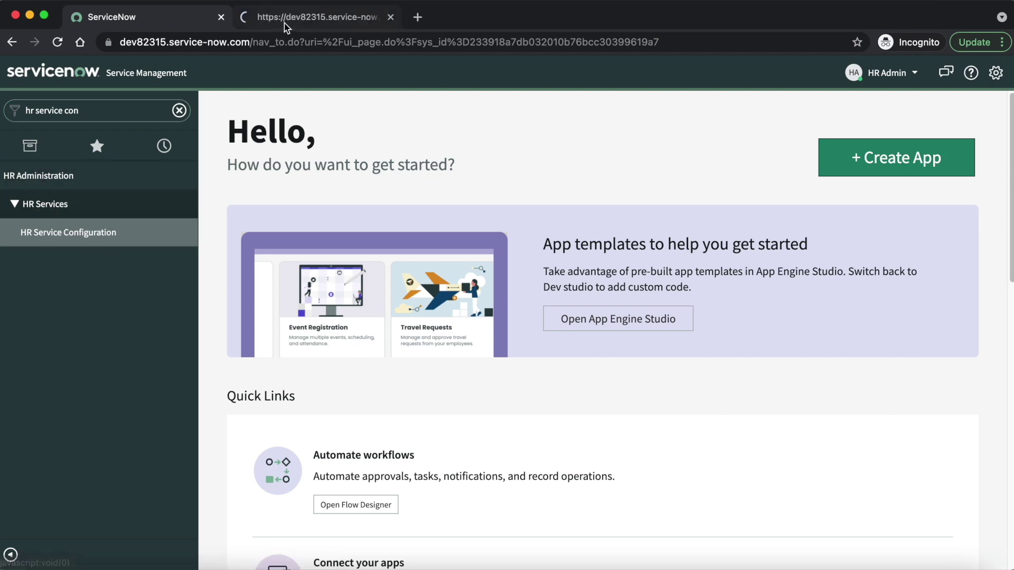
{"action": "left_click", "coordinate": [284, 26]}
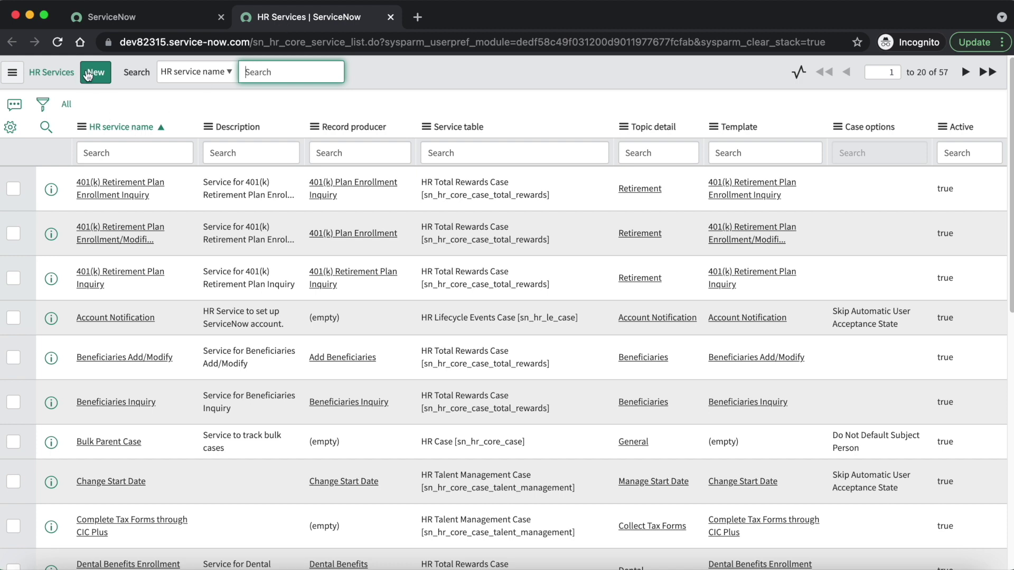
{"action": "left_click", "coordinate": [103, 77]}
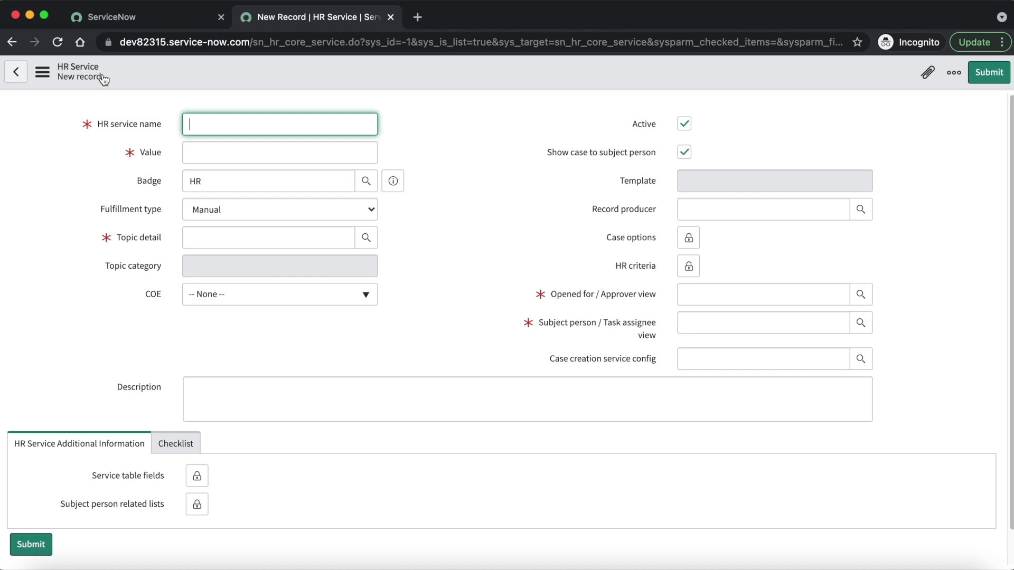
{"action": "left_click", "coordinate": [13, 43]}
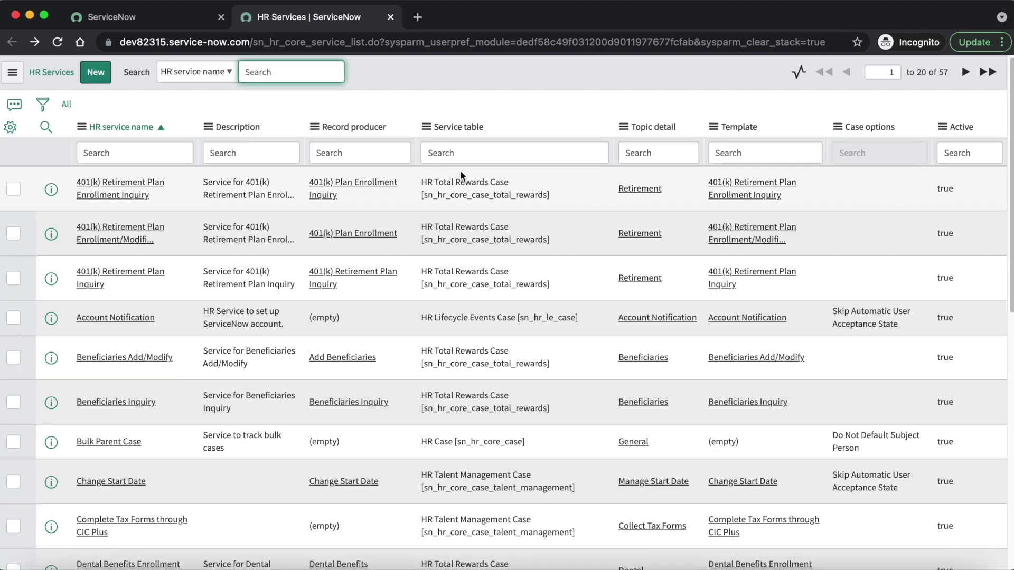
- Filter the HR services by names containing "medical" and open the Medical Benefits Inquiry record in a new browser tab
{"action": "left_click", "coordinate": [157, 154]}
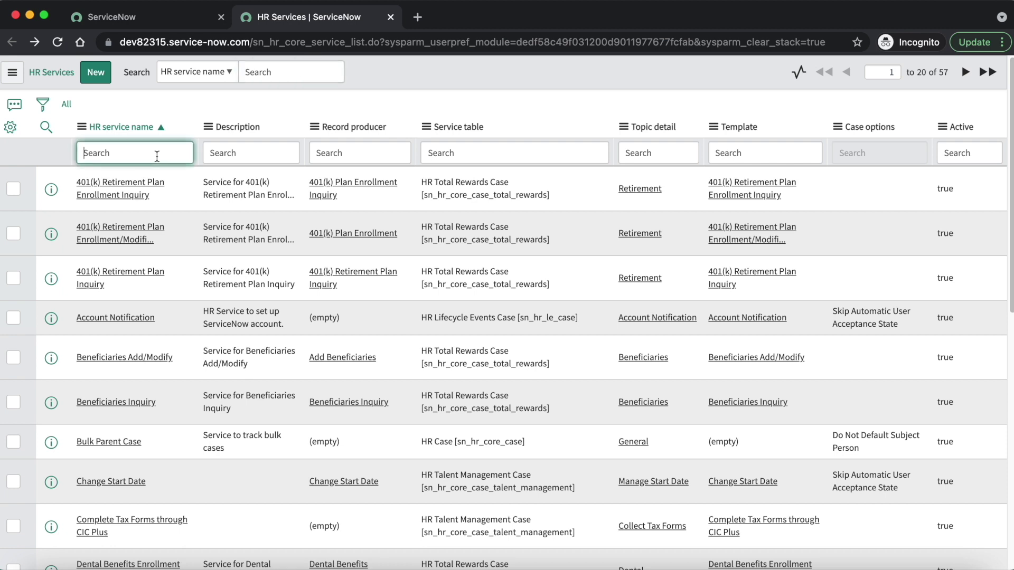
{"action": "type", "text": "*medic"}
{"action": "type", "text": "al"}
{"action": "key", "text": "Return"}
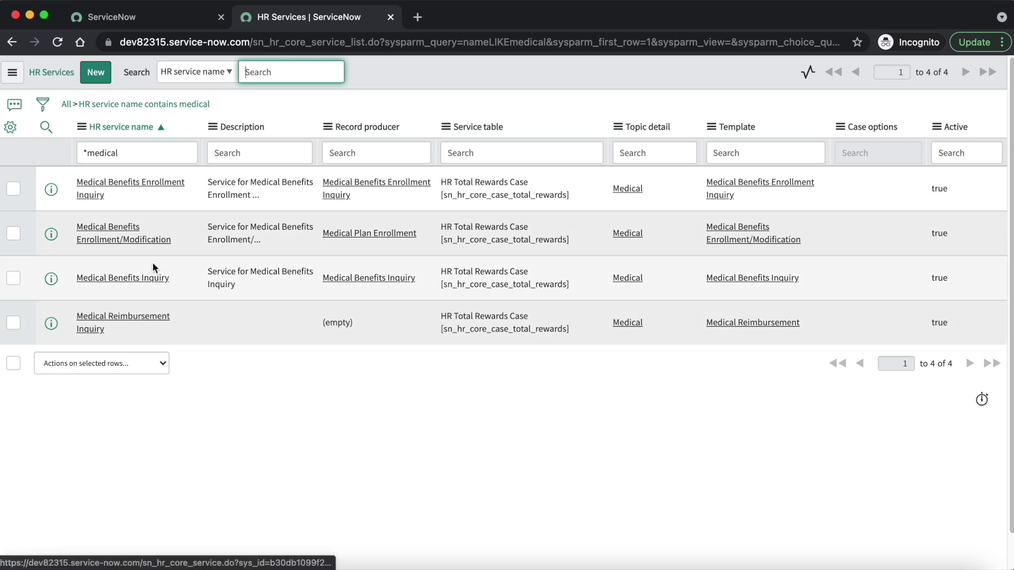
{"action": "left_click", "coordinate": [150, 279], "text": "super"}
{"action": "left_click", "coordinate": [450, 22]}
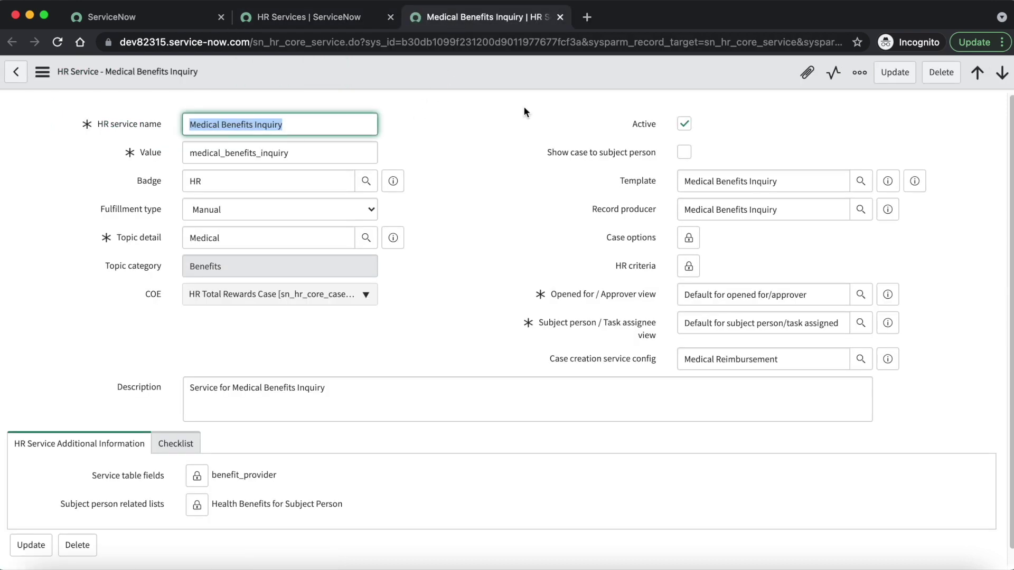
- Review the badge choices and the fulfillment type options of the Medical Benefits Inquiry service without changing either field
{"action": "left_click", "coordinate": [451, 258]}
{"action": "scroll", "coordinate": [443, 343], "scroll_direction": "down", "scroll_amount": 1}
{"action": "scroll", "coordinate": [447, 346], "scroll_direction": "up", "scroll_amount": 1}
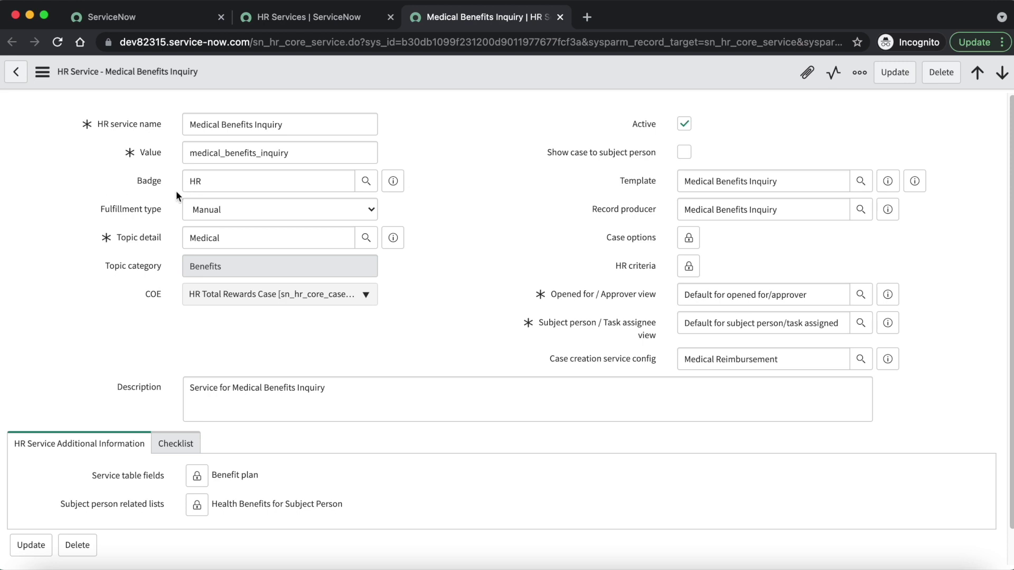
{"action": "left_click", "coordinate": [366, 184]}
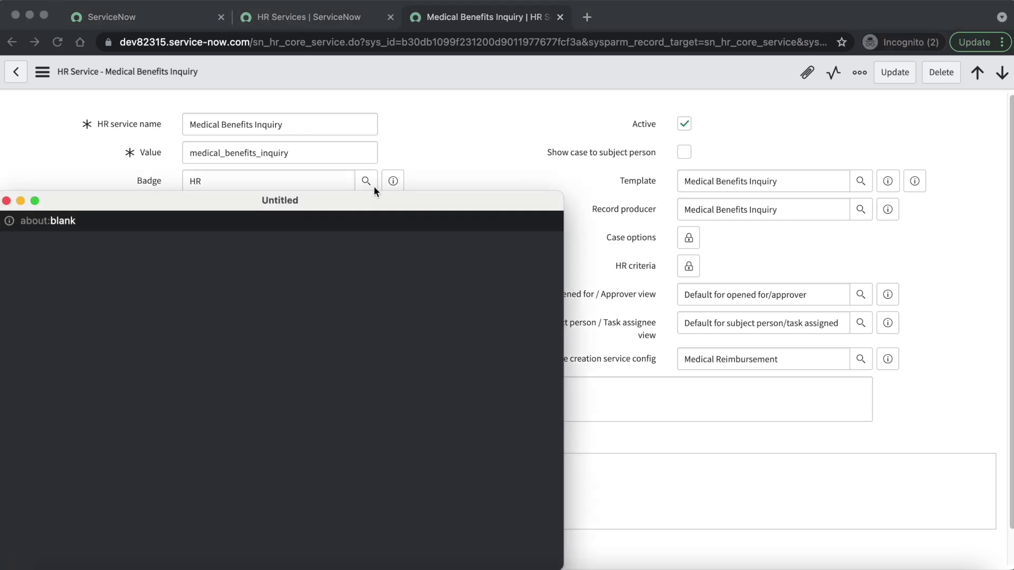
{"action": "left_click_drag", "start_coordinate": [311, 207], "coordinate": [544, 126]}
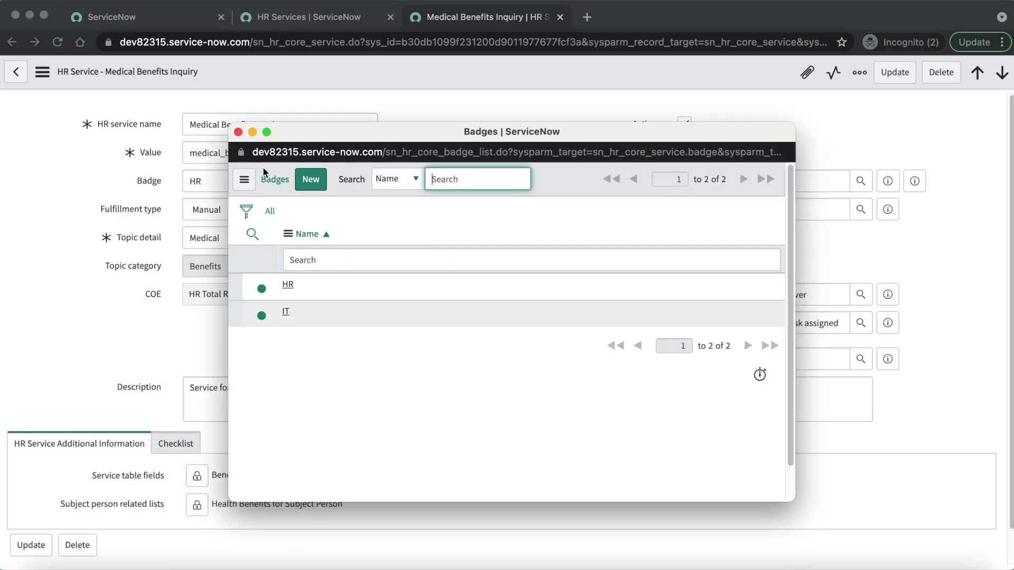
{"action": "left_click", "coordinate": [239, 133]}
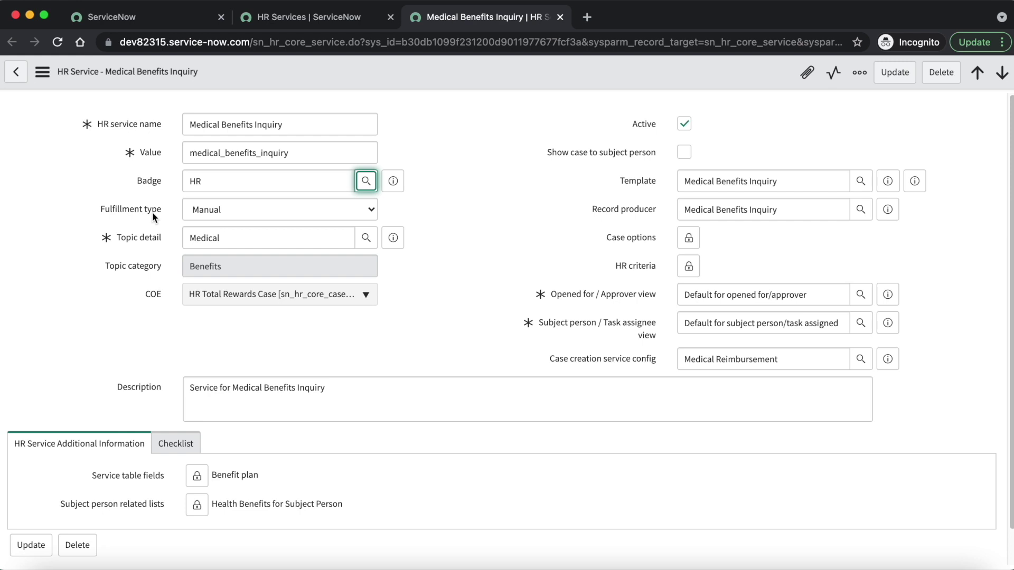
{"action": "left_click", "coordinate": [258, 218]}
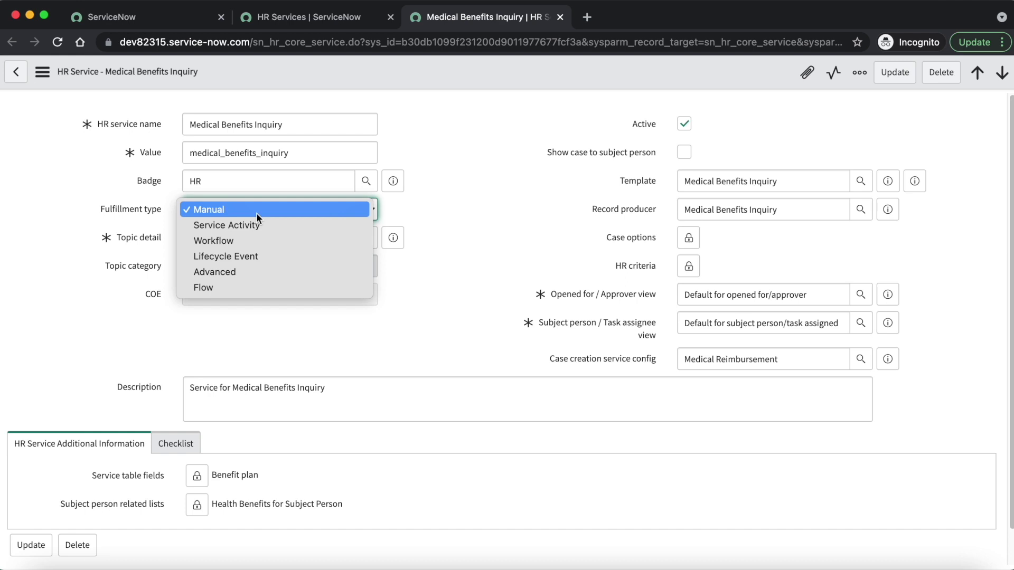
{"action": "left_click", "coordinate": [471, 157]}
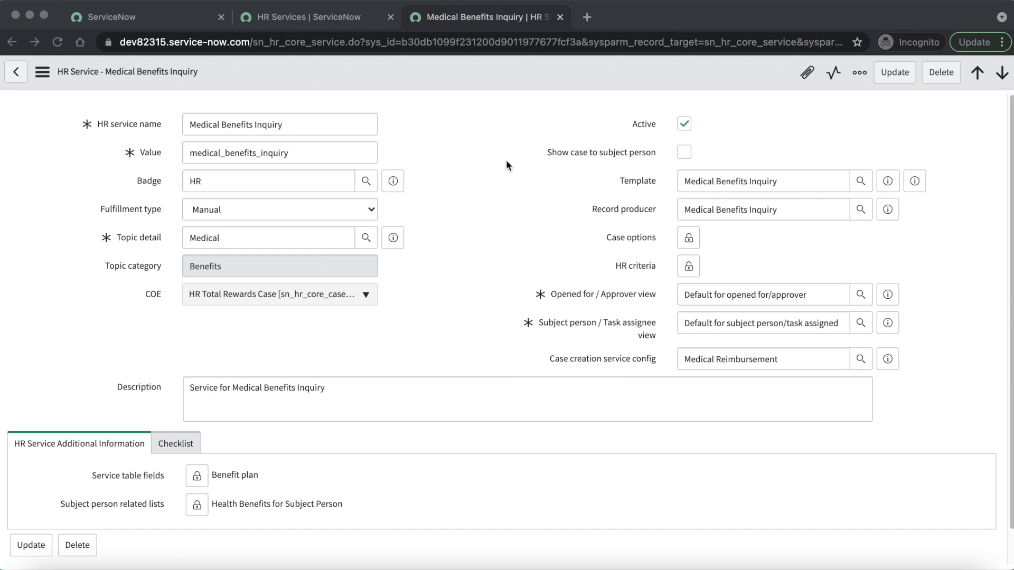
- Set the fulfillment type to Service Activity and start a new service activity record, leaving the HR service form without saving
{"action": "left_click", "coordinate": [290, 205]}
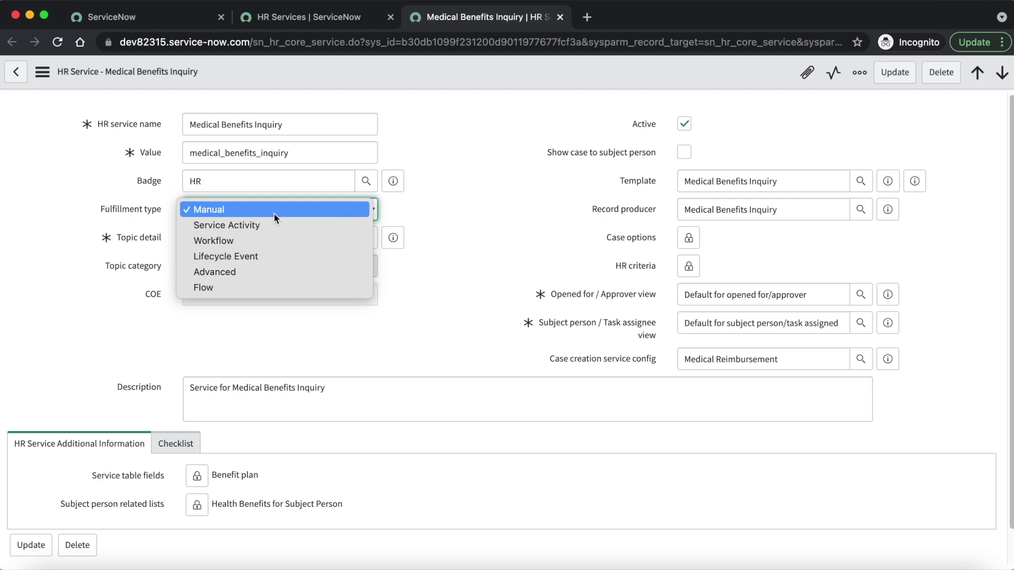
{"action": "left_click", "coordinate": [274, 224]}
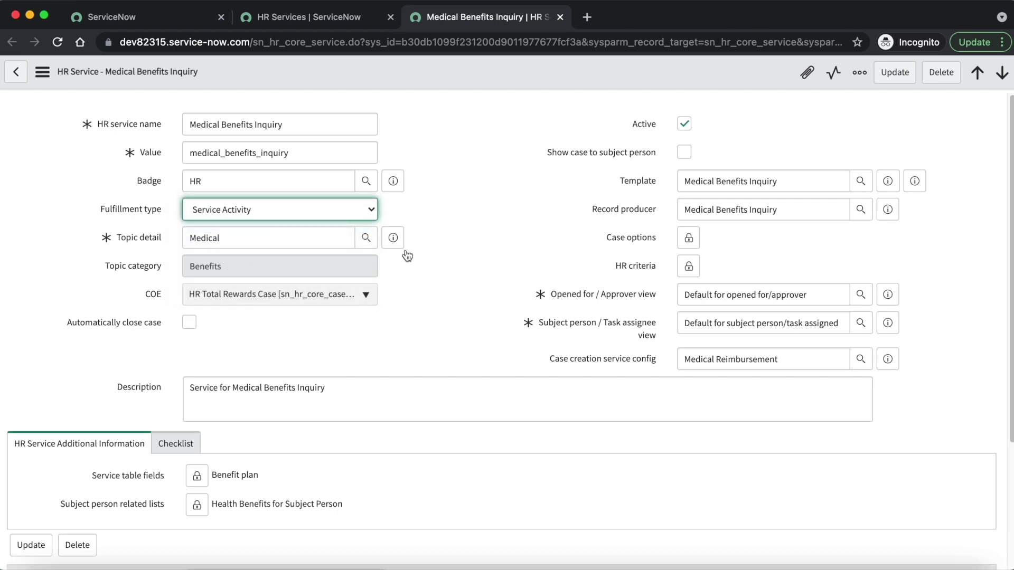
{"action": "scroll", "coordinate": [454, 296], "scroll_direction": "down", "scroll_amount": 3}
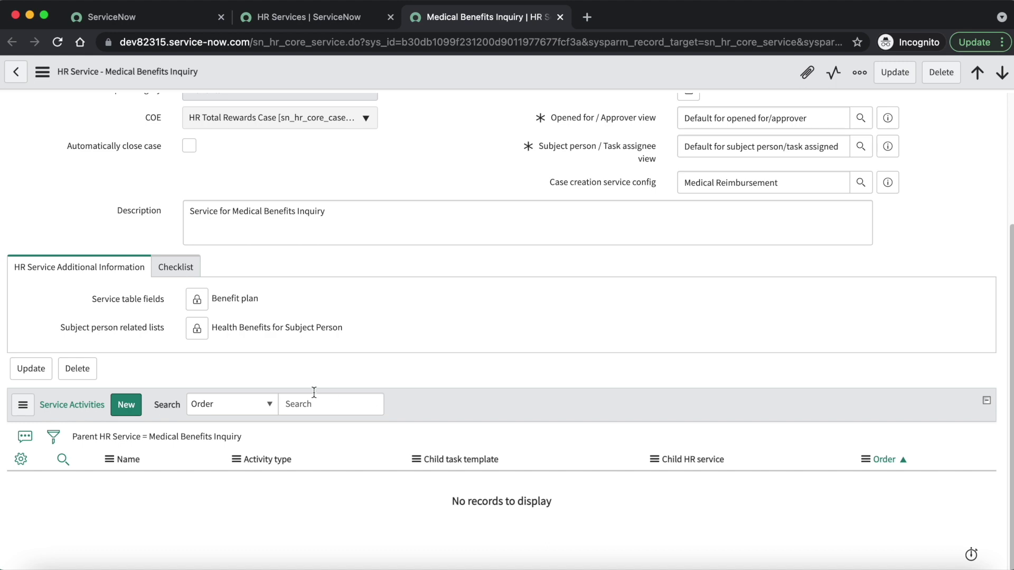
{"action": "left_click", "coordinate": [132, 409]}
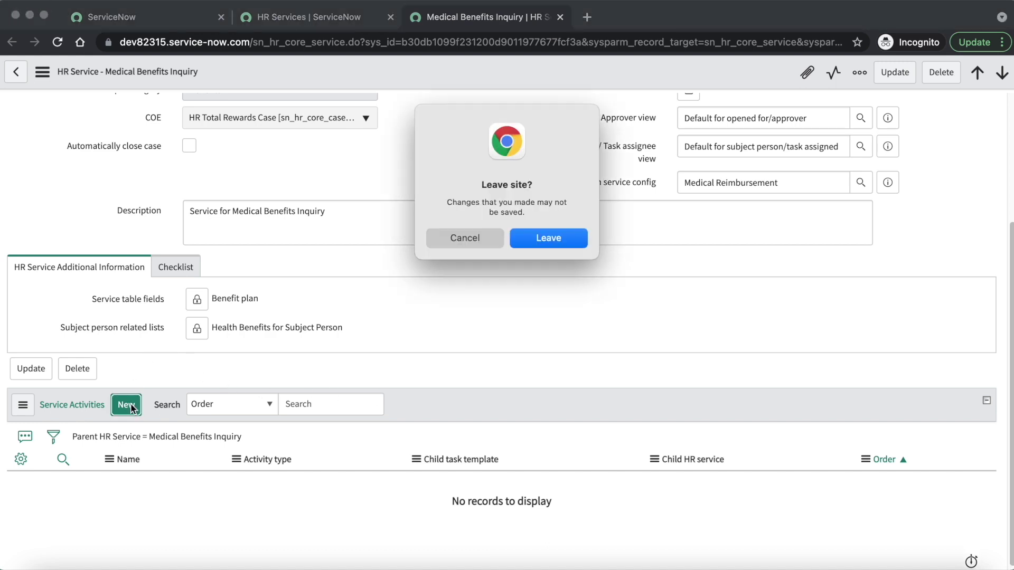
{"action": "left_click", "coordinate": [547, 238]}
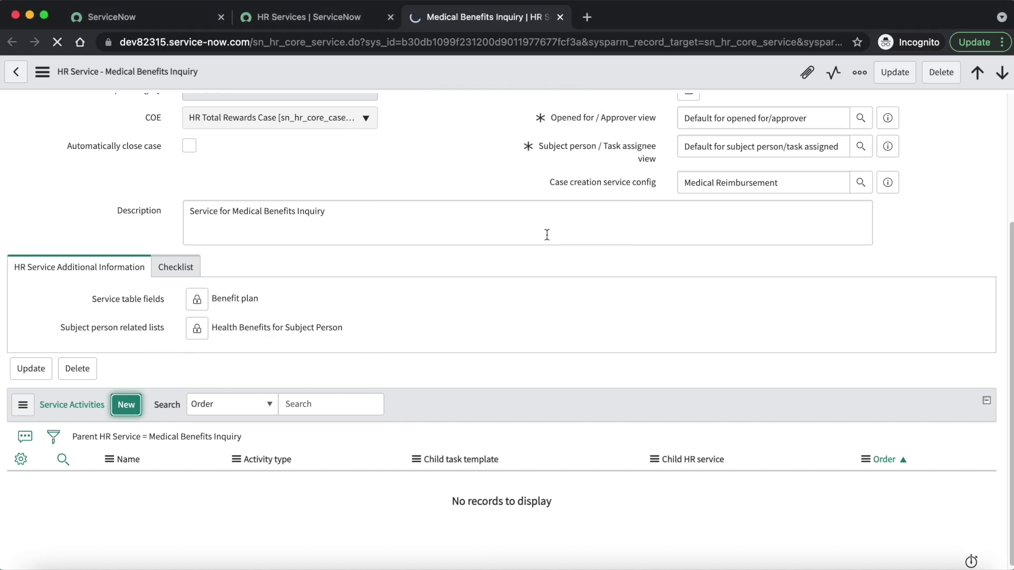
- Name the new service activity "Approval" and set its activity type to Approval
{"action": "key", "text": "Tab"}
{"action": "type", "text": "Approval"}
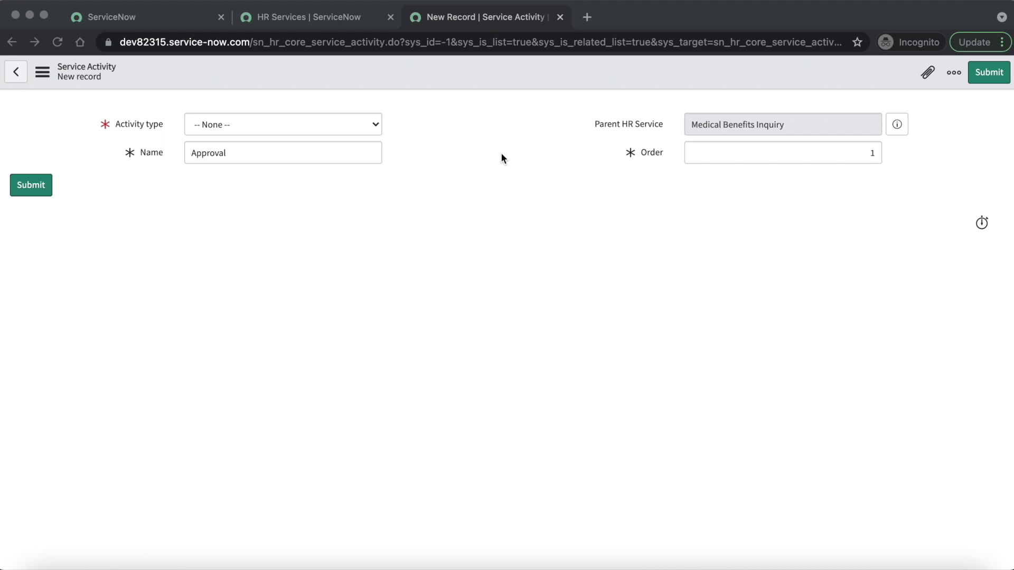
{"action": "left_click", "coordinate": [253, 123]}
{"action": "left_click", "coordinate": [254, 126]}
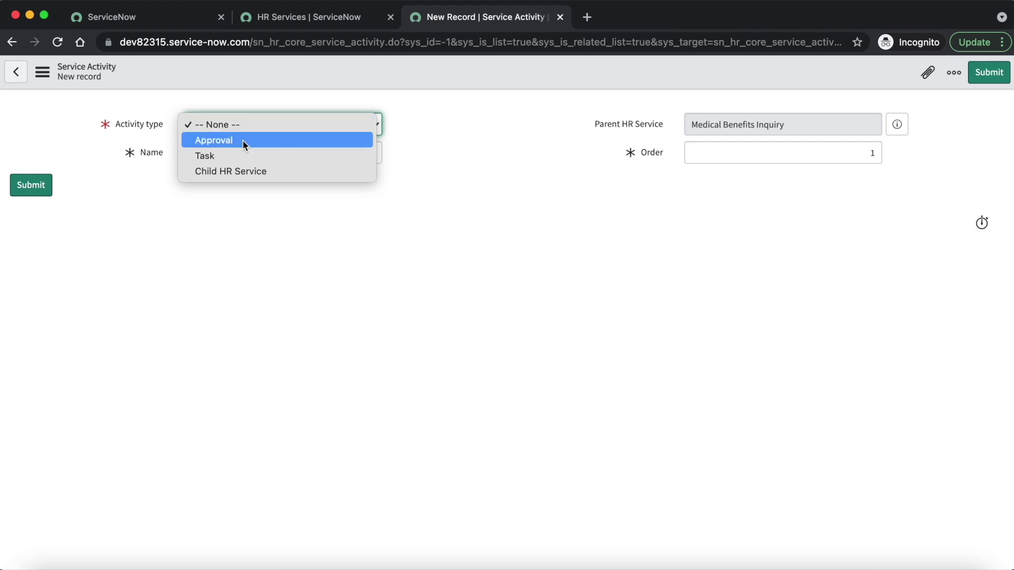
{"action": "left_click", "coordinate": [242, 141]}
{"action": "left_click", "coordinate": [472, 133]}
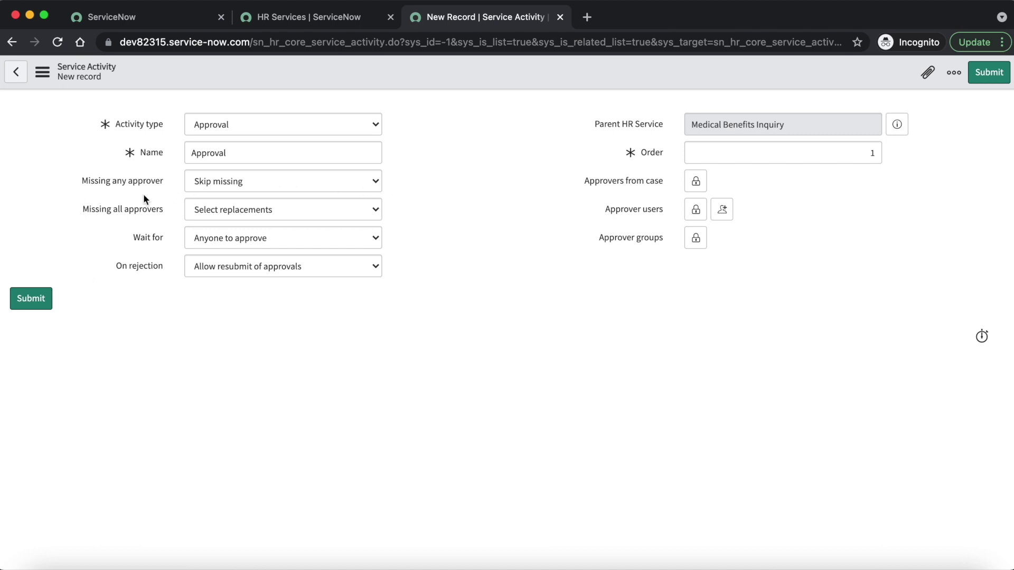
- Examine the options for Missing any approver, Missing all approvers, Wait for and On rejection, keeping each current selection
{"action": "left_click", "coordinate": [243, 182]}
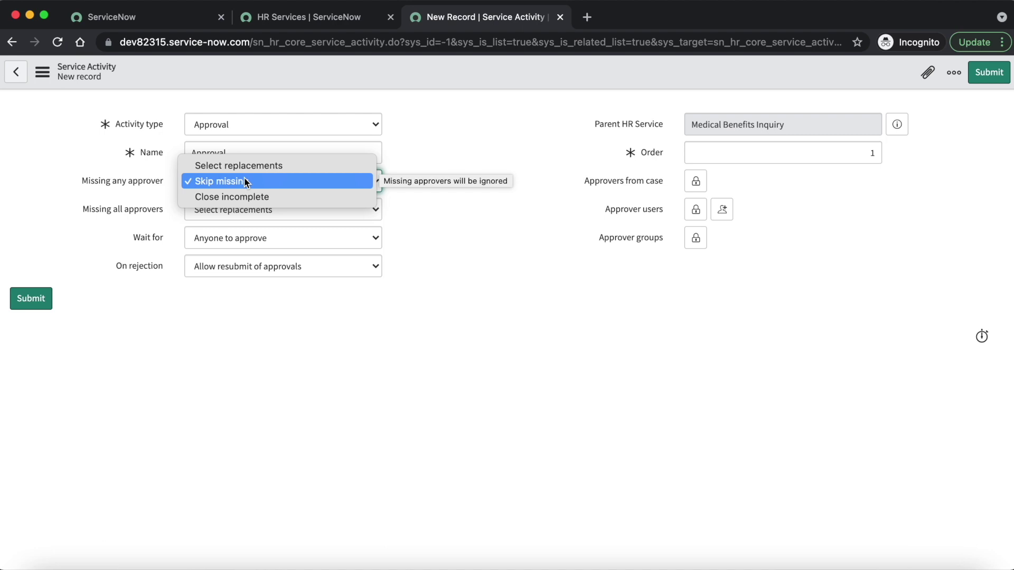
{"action": "left_click", "coordinate": [64, 215]}
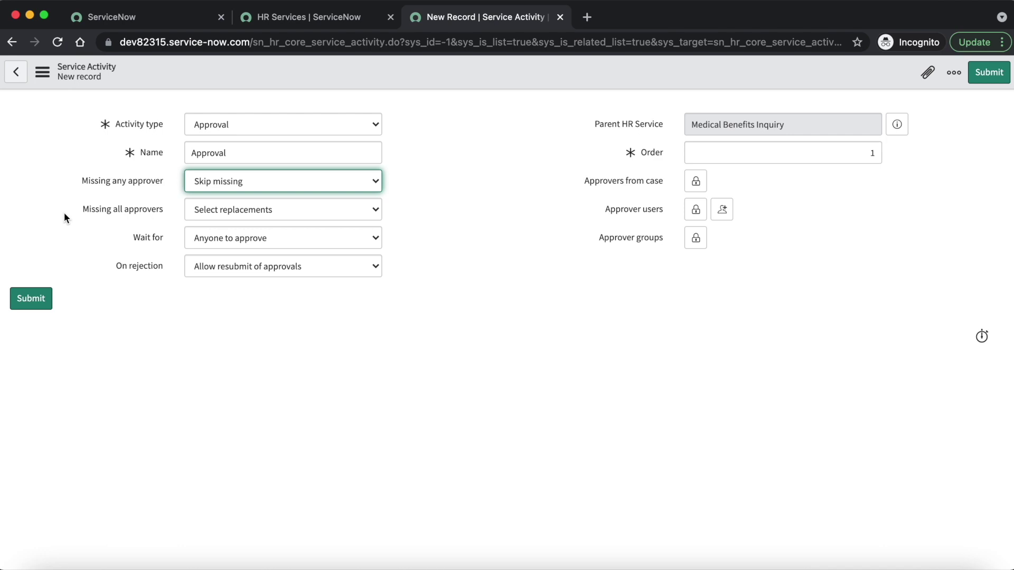
{"action": "left_click", "coordinate": [256, 209]}
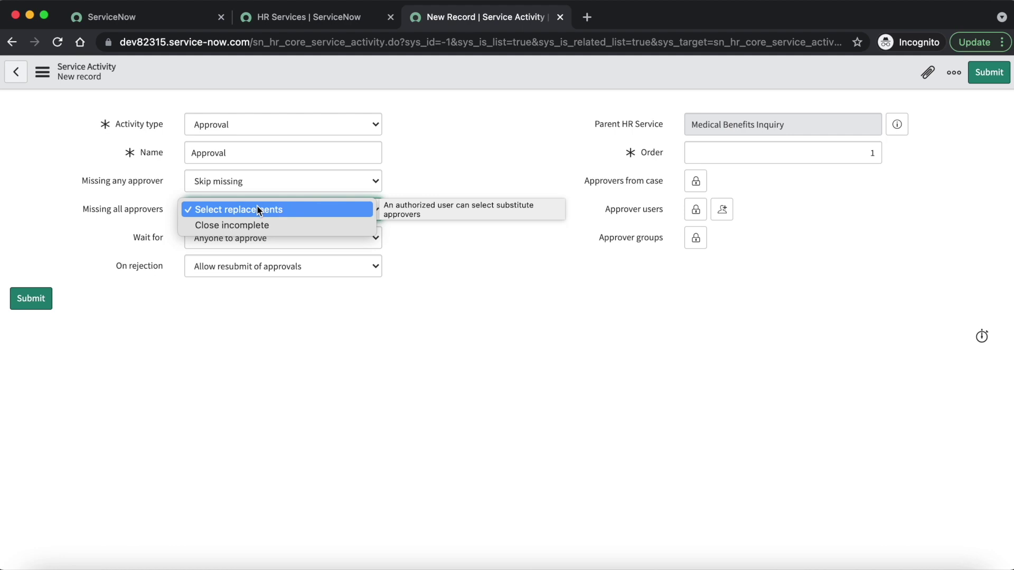
{"action": "left_click", "coordinate": [127, 234]}
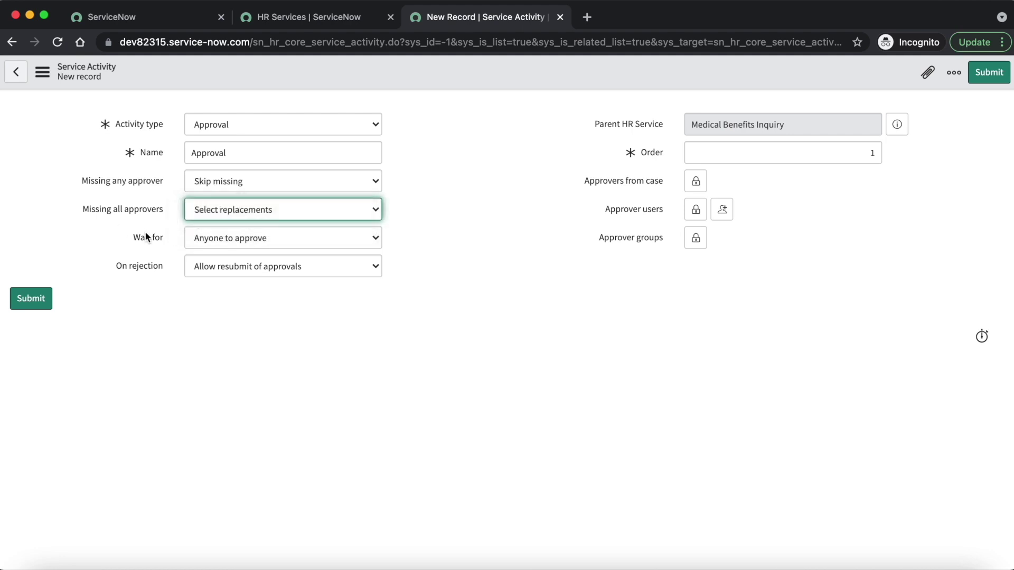
{"action": "left_click", "coordinate": [267, 239]}
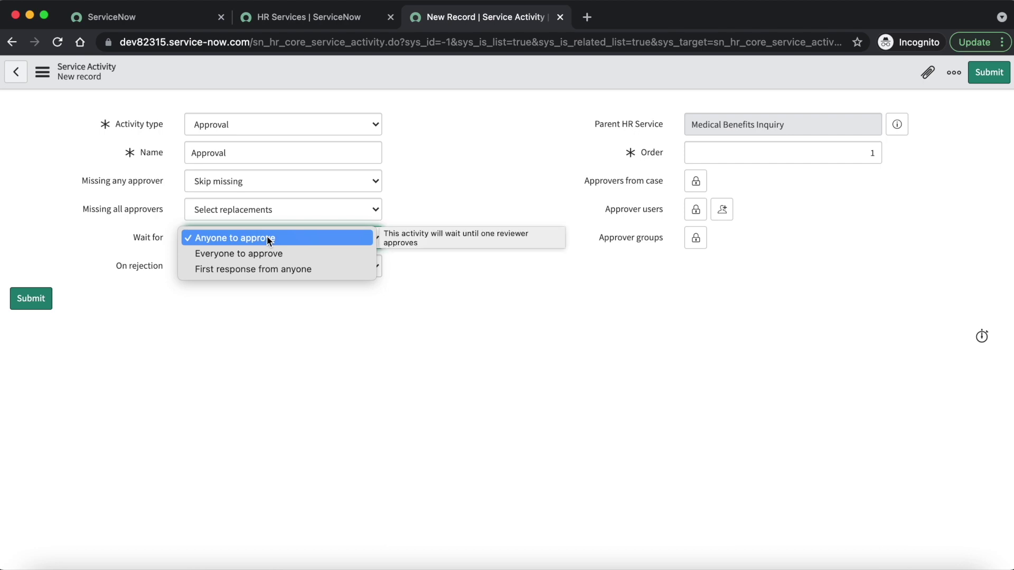
{"action": "left_click", "coordinate": [99, 258]}
{"action": "left_click", "coordinate": [253, 269]}
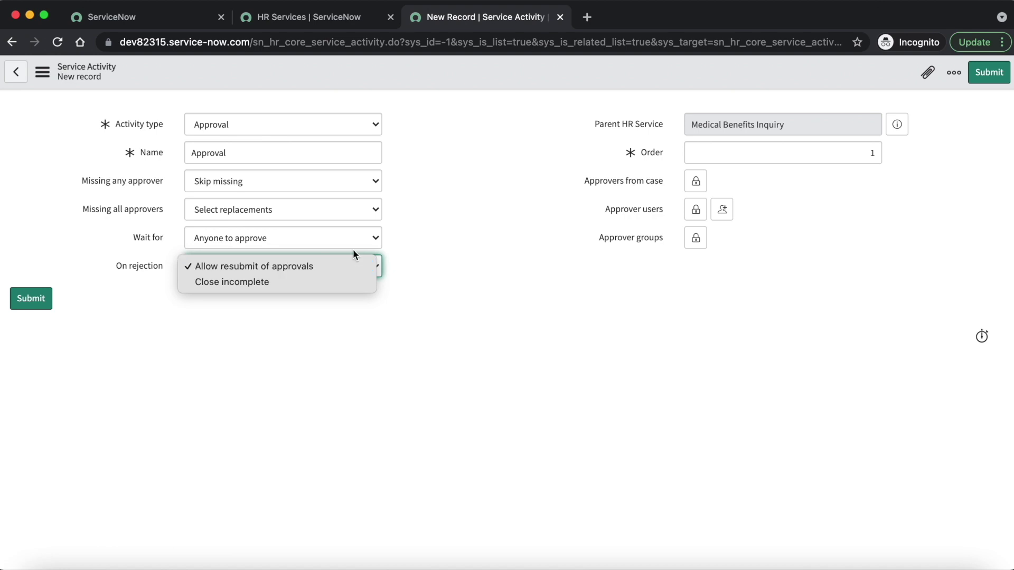
{"action": "left_click", "coordinate": [528, 271]}
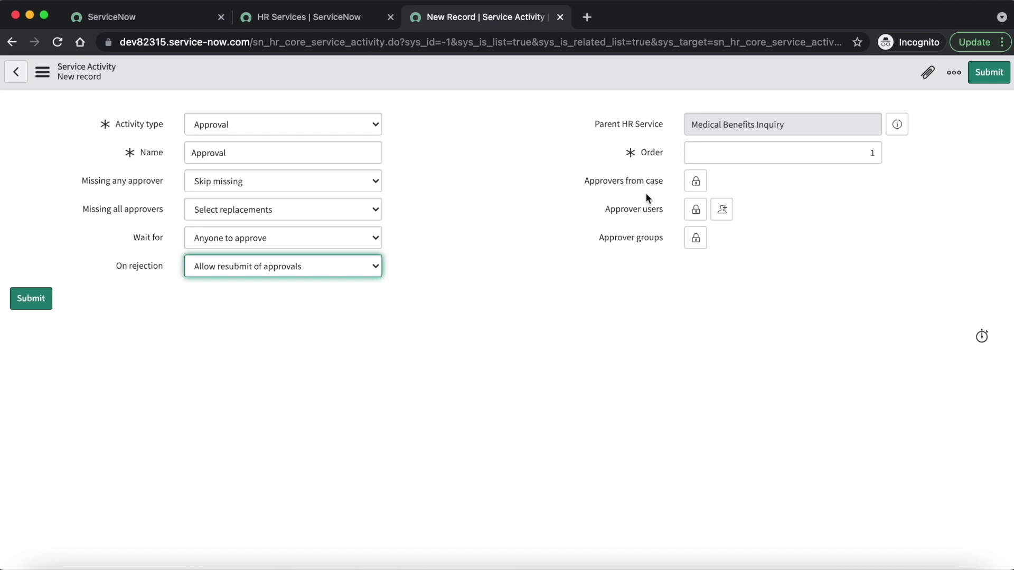
- Browse the case user fields available for Approvers from case, close the lookup without selecting one, and lock the field again
{"action": "left_click", "coordinate": [696, 181]}
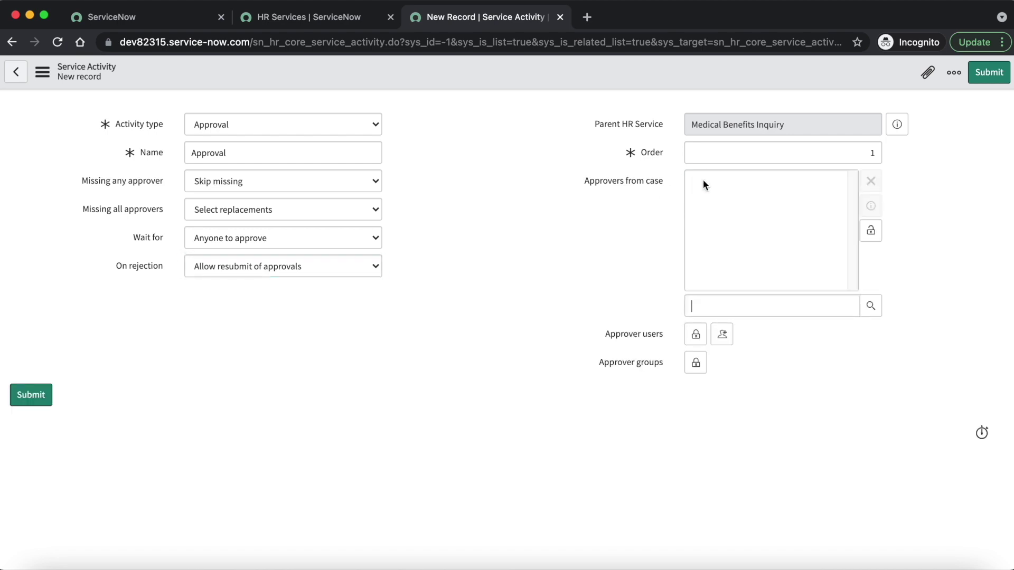
{"action": "left_click", "coordinate": [870, 306]}
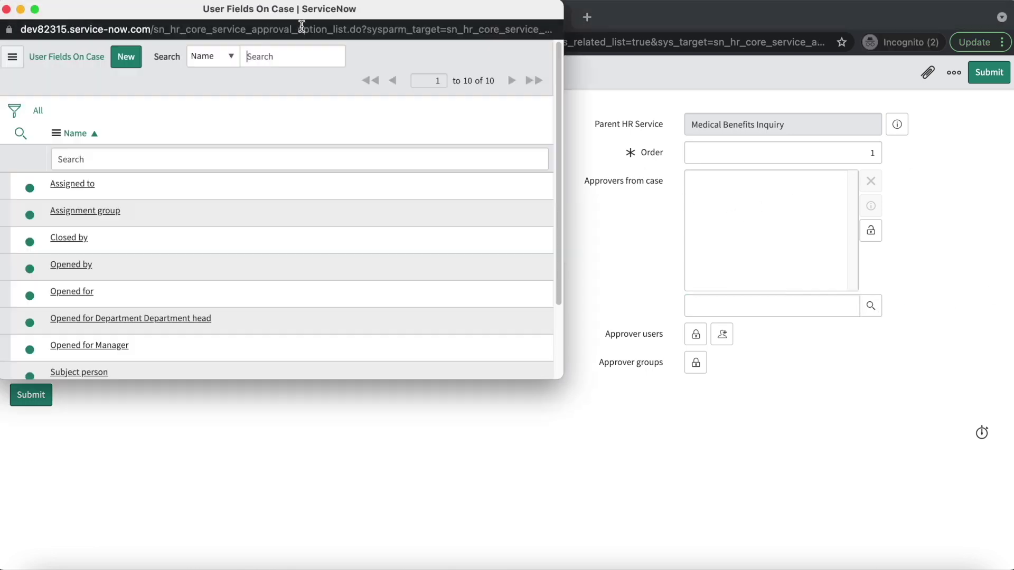
{"action": "left_click_drag", "start_coordinate": [340, 17], "coordinate": [598, 64]}
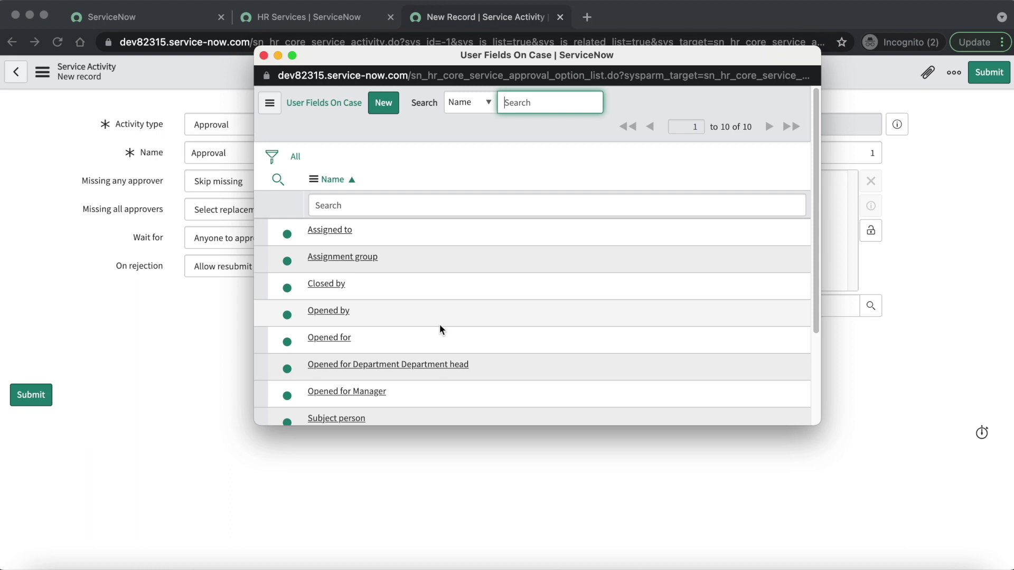
{"action": "scroll", "coordinate": [483, 325], "scroll_direction": "down", "scroll_amount": 3}
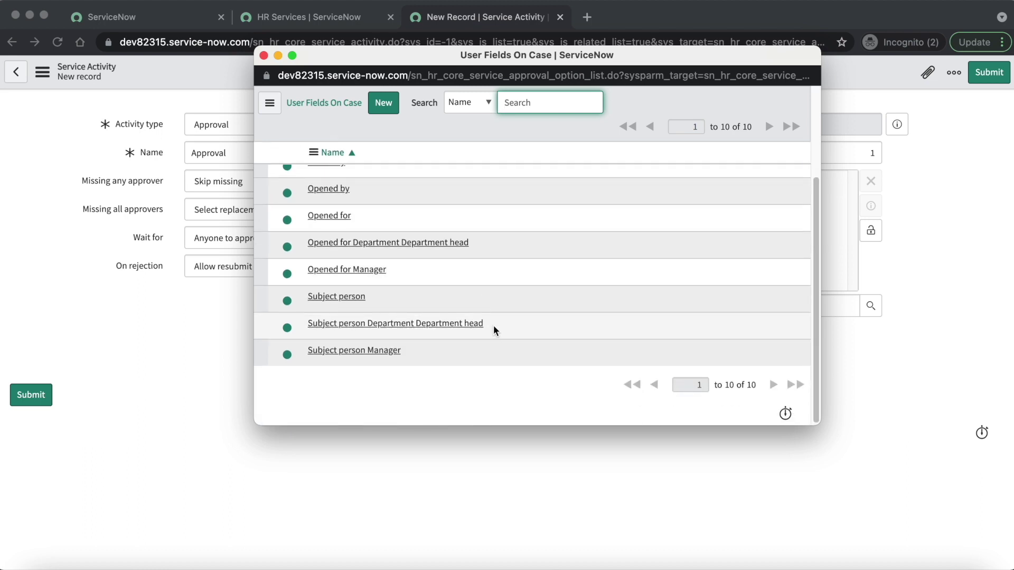
{"action": "scroll", "coordinate": [493, 324], "scroll_direction": "up", "scroll_amount": 5}
{"action": "left_click", "coordinate": [264, 56]}
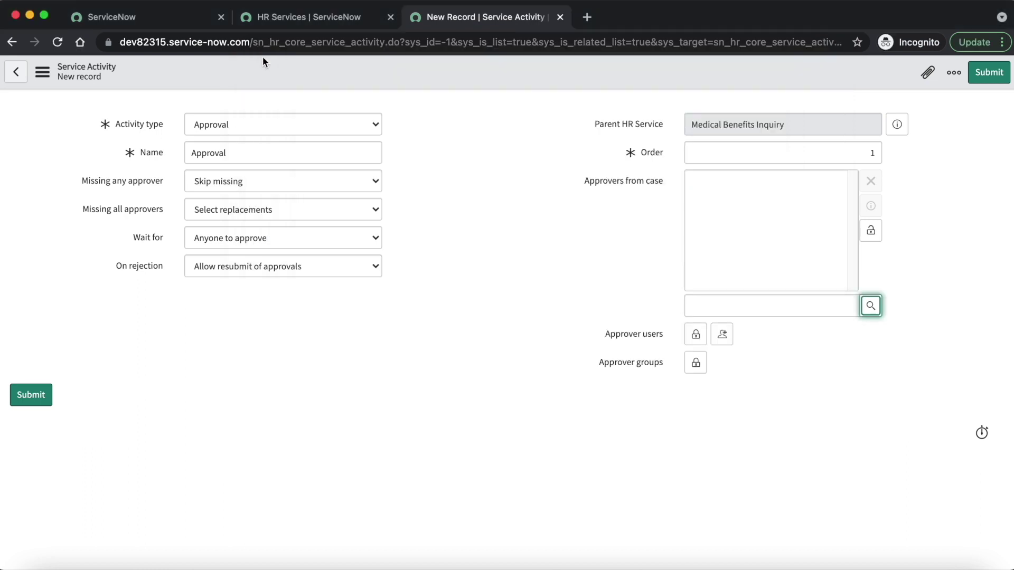
{"action": "left_click", "coordinate": [871, 230]}
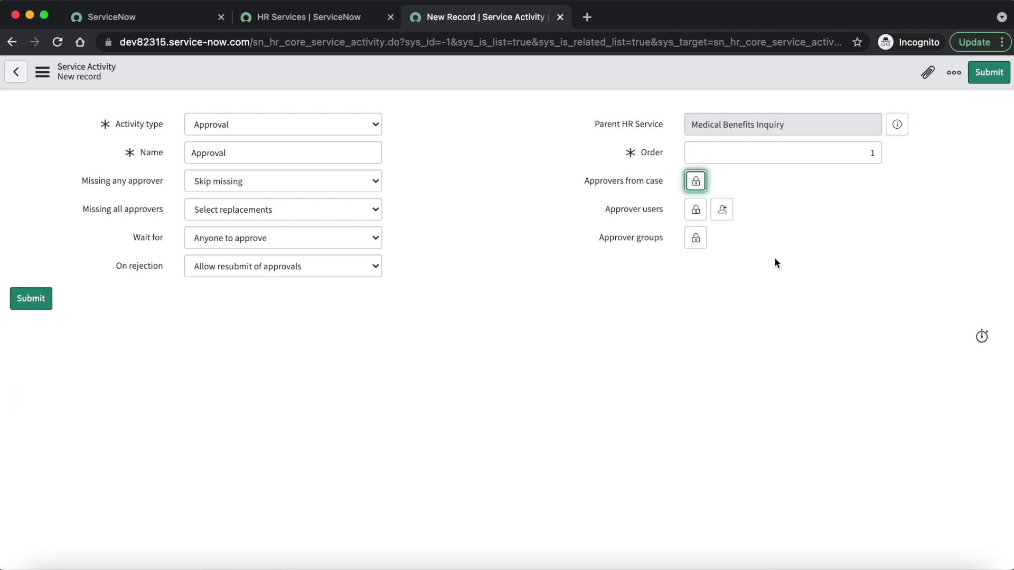
- Browse the user records available for Approver users, close the lookup without choosing anyone, and lock the field again
{"action": "left_click", "coordinate": [697, 217]}
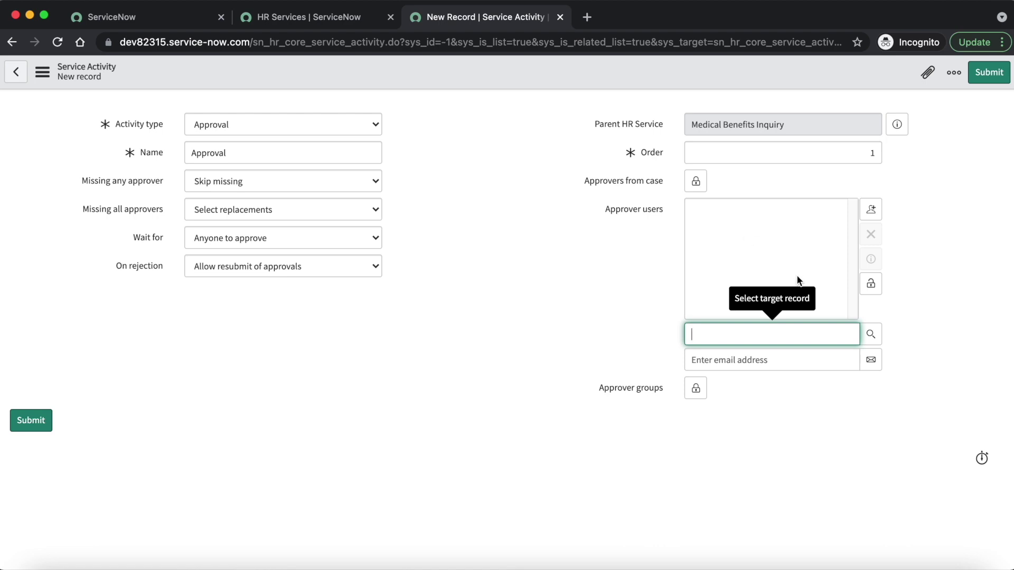
{"action": "left_click", "coordinate": [871, 335]}
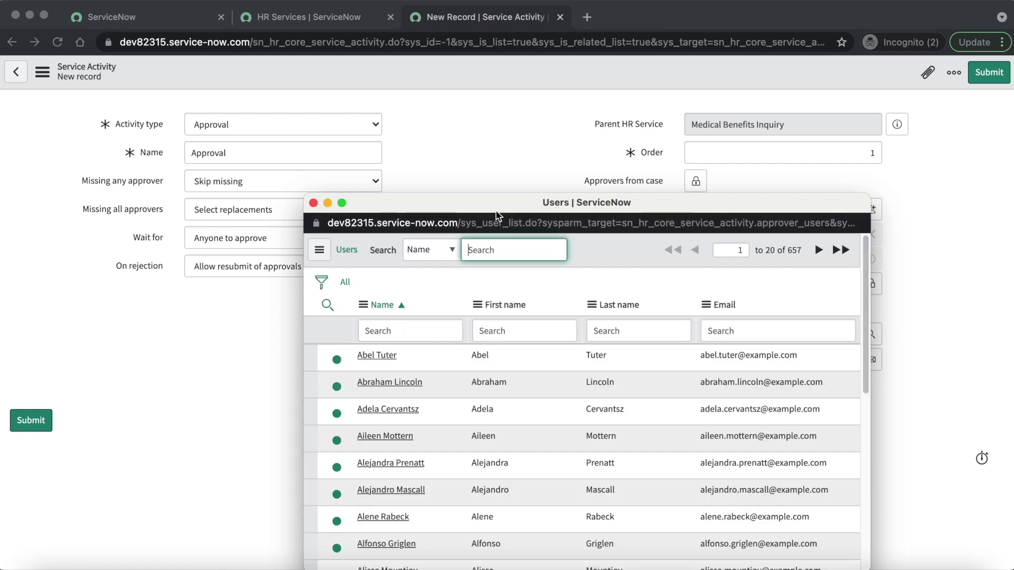
{"action": "left_click_drag", "start_coordinate": [496, 203], "coordinate": [466, 134]}
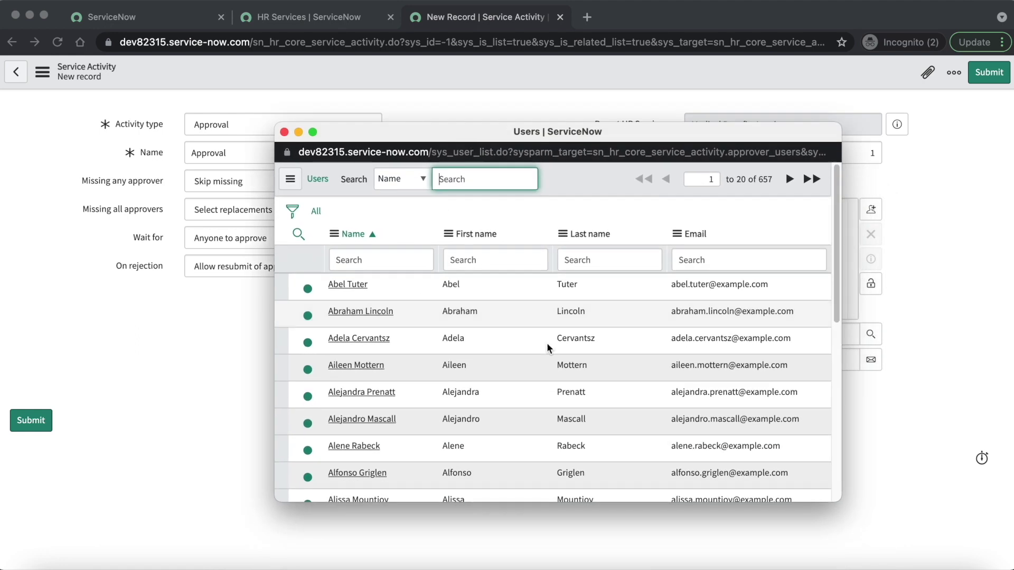
{"action": "left_click", "coordinate": [285, 132]}
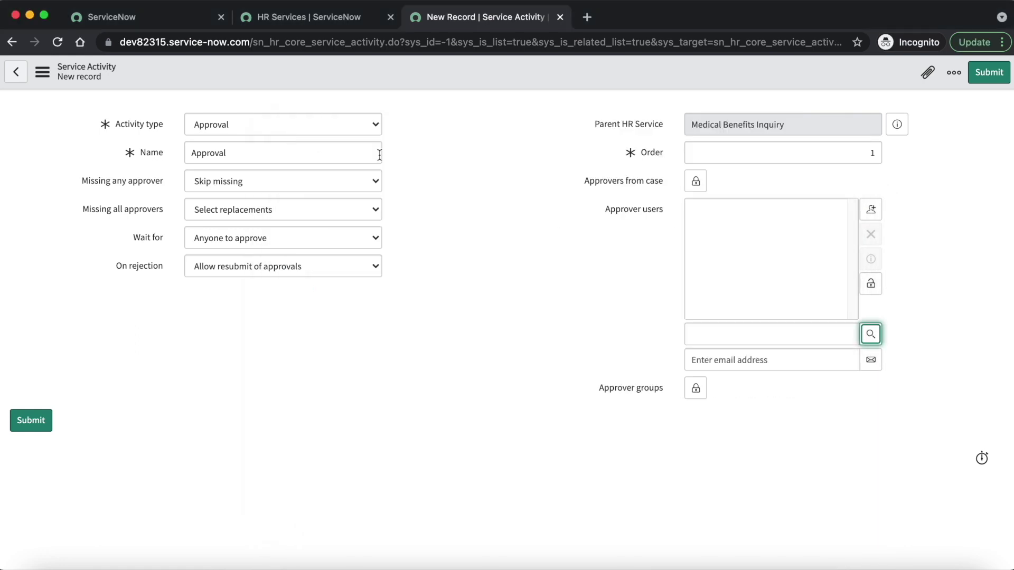
{"action": "left_click", "coordinate": [874, 284]}
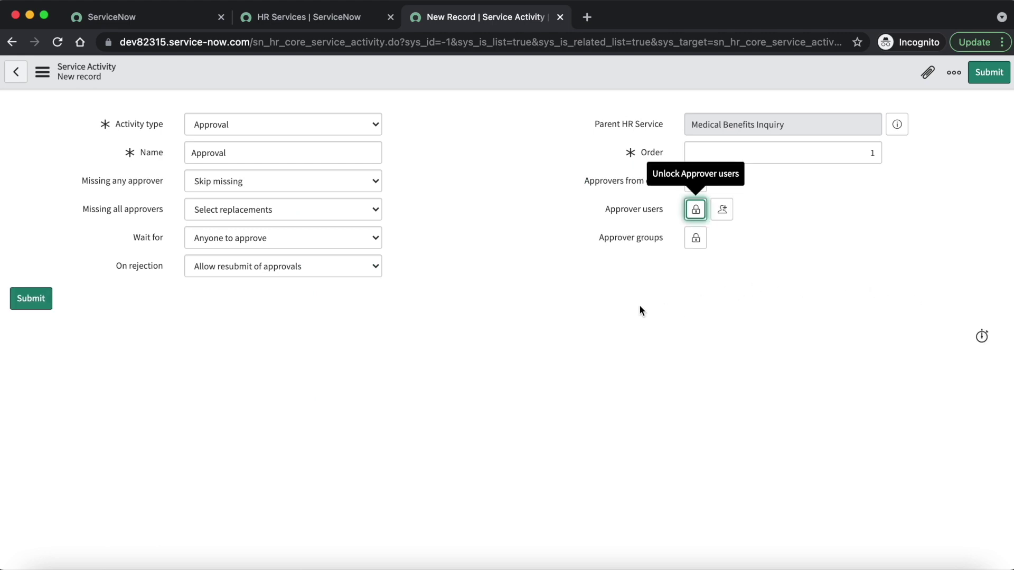
- Unlock Approver groups, browse the available groups, and close the lookup without selecting one
{"action": "left_click", "coordinate": [696, 239]}
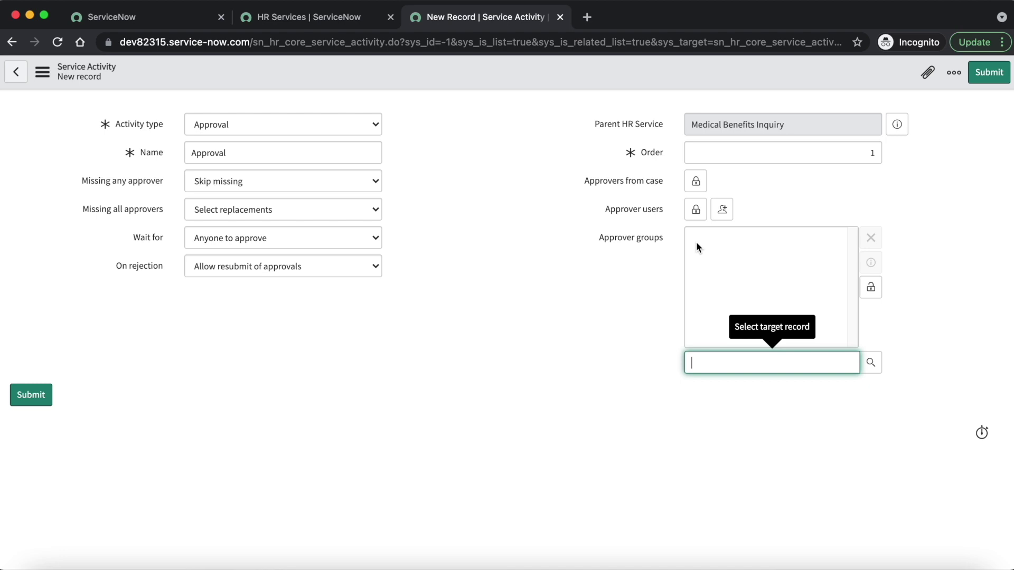
{"action": "left_click", "coordinate": [871, 362]}
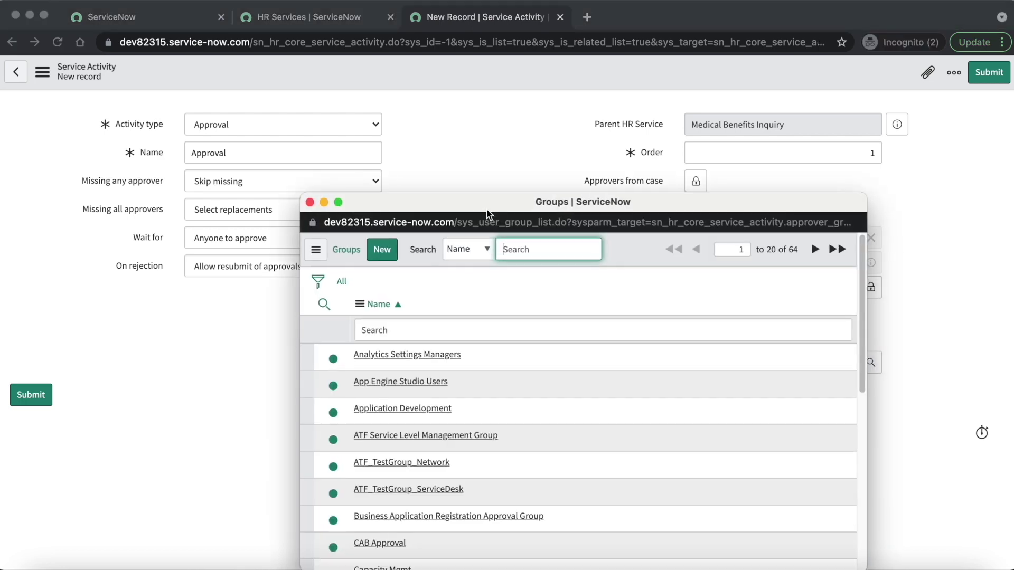
{"action": "left_click_drag", "start_coordinate": [481, 201], "coordinate": [452, 87]}
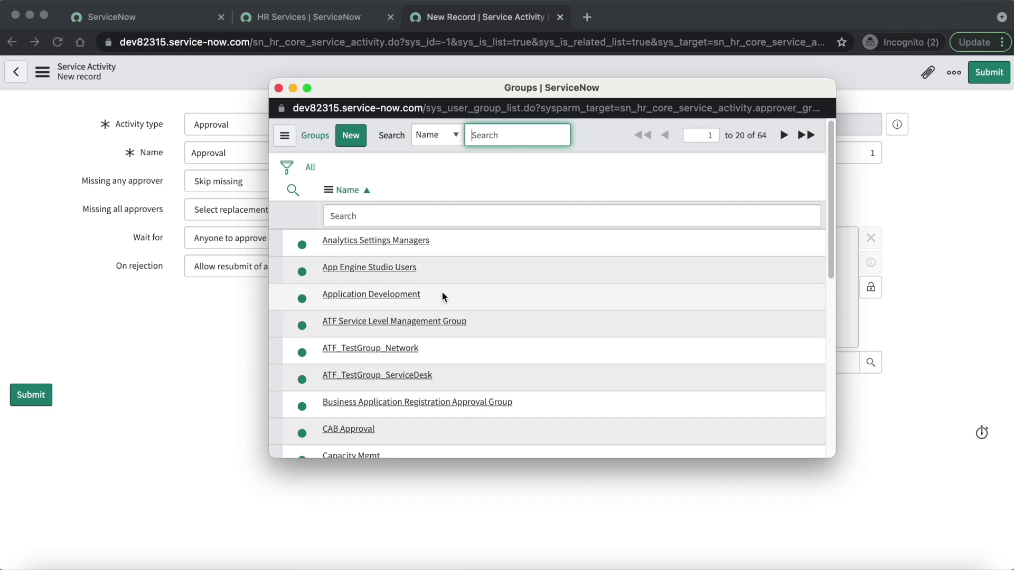
{"action": "scroll", "coordinate": [500, 301], "scroll_direction": "down", "scroll_amount": 5}
{"action": "scroll", "coordinate": [473, 299], "scroll_direction": "up", "scroll_amount": 5}
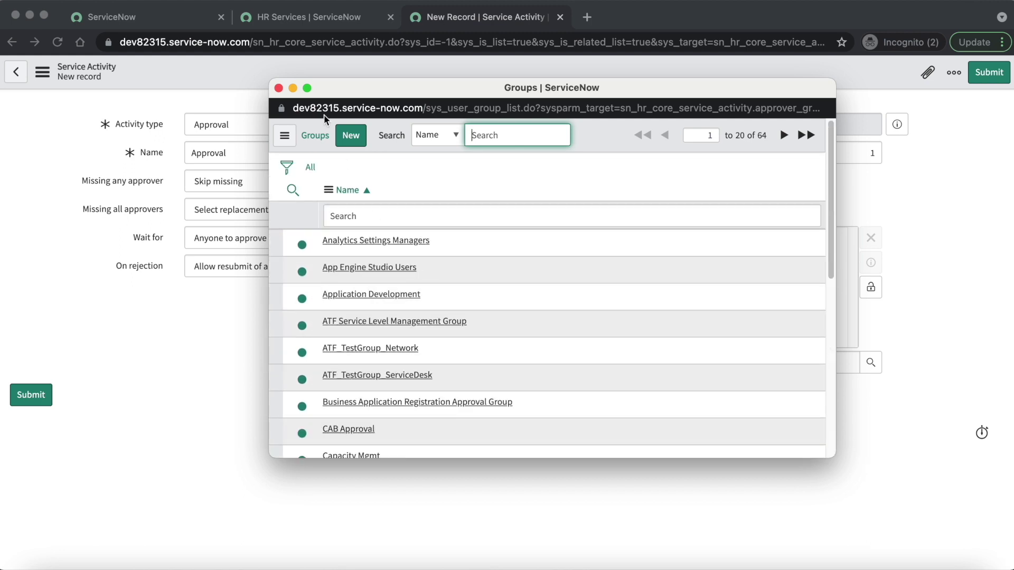
{"action": "left_click", "coordinate": [278, 88]}
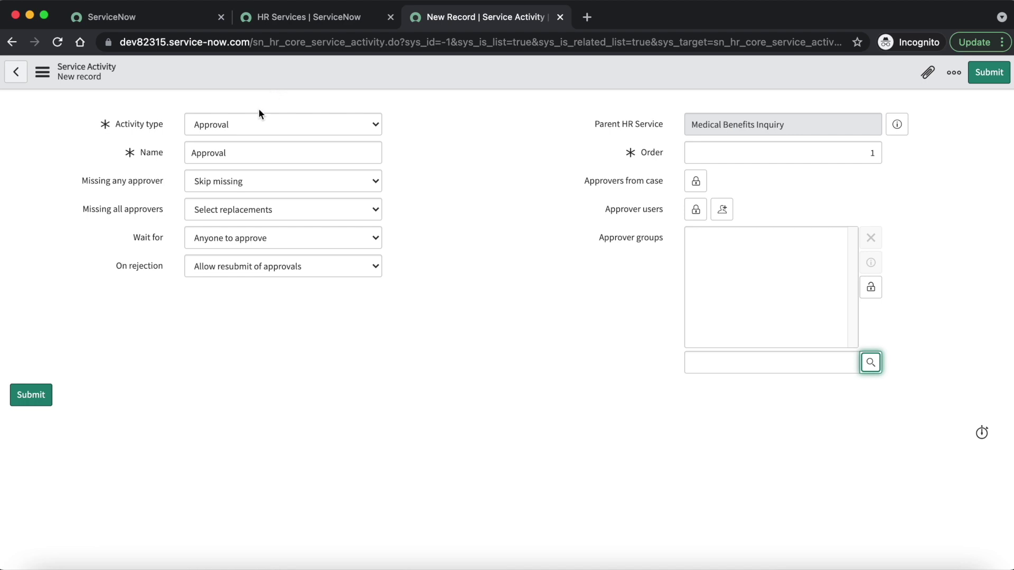
- Set the activity type to Task and copy the template name "Complete Profile Information" from the child task template lookup
{"action": "left_click", "coordinate": [217, 125]}
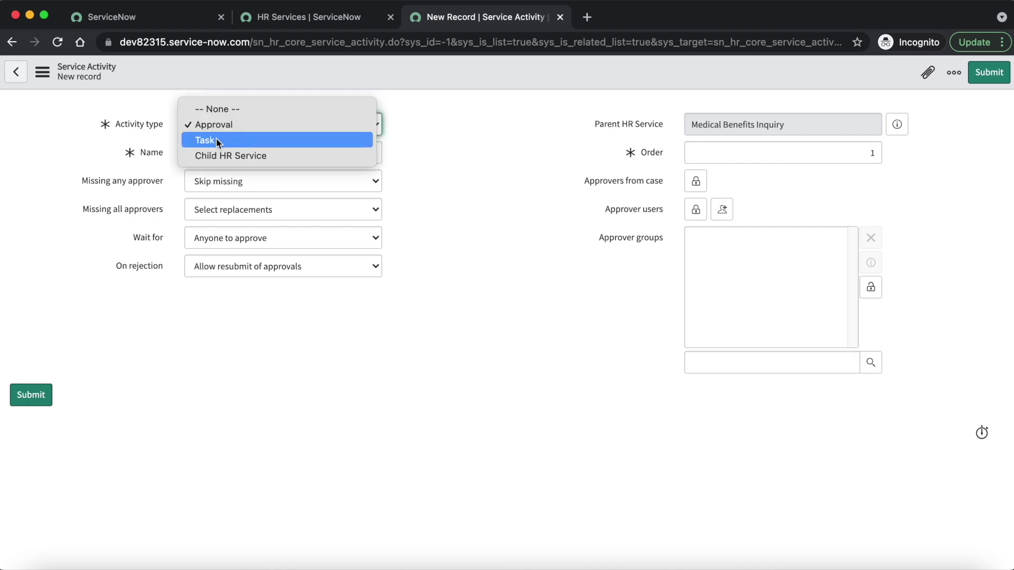
{"action": "left_click", "coordinate": [217, 139]}
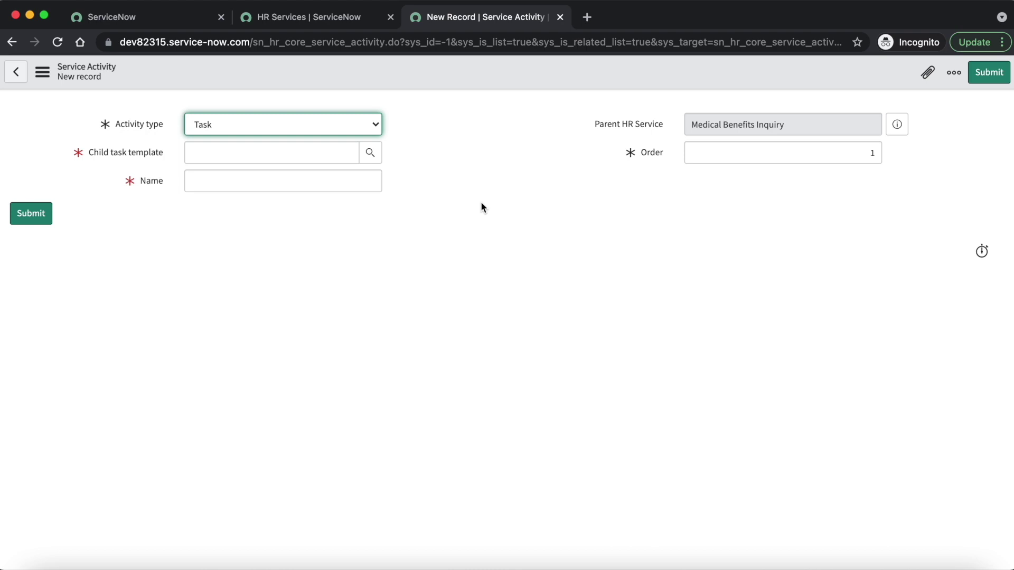
{"action": "left_click", "coordinate": [374, 156]}
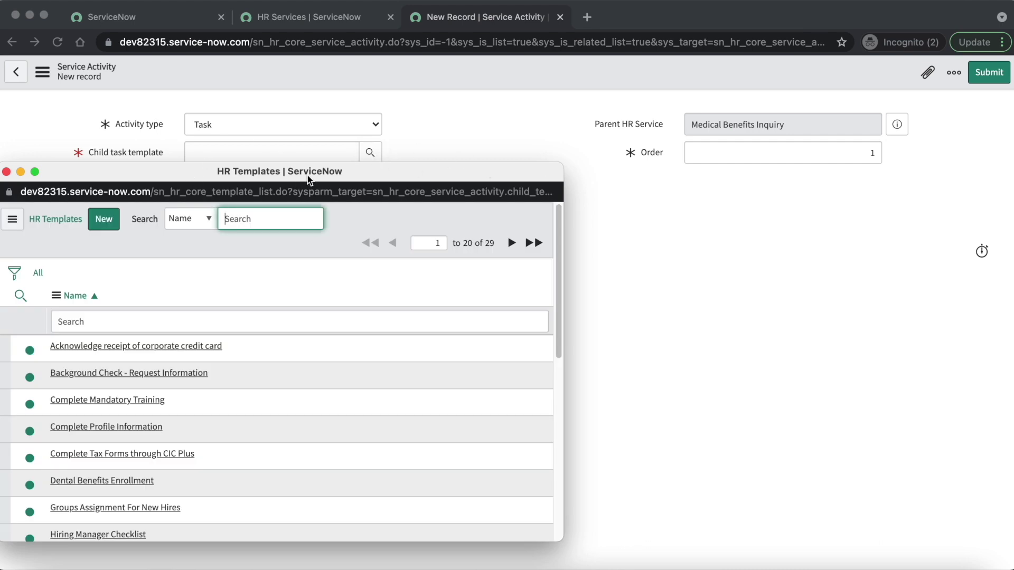
{"action": "left_click_drag", "start_coordinate": [307, 177], "coordinate": [586, 118]}
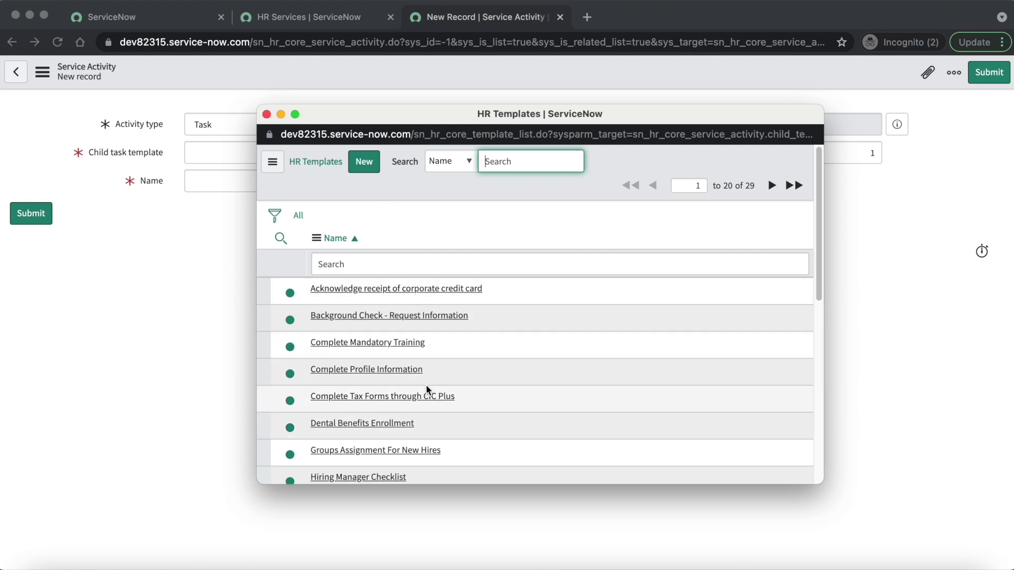
{"action": "left_click_drag", "start_coordinate": [426, 373], "coordinate": [310, 376]}
{"action": "key", "text": "super+c"}
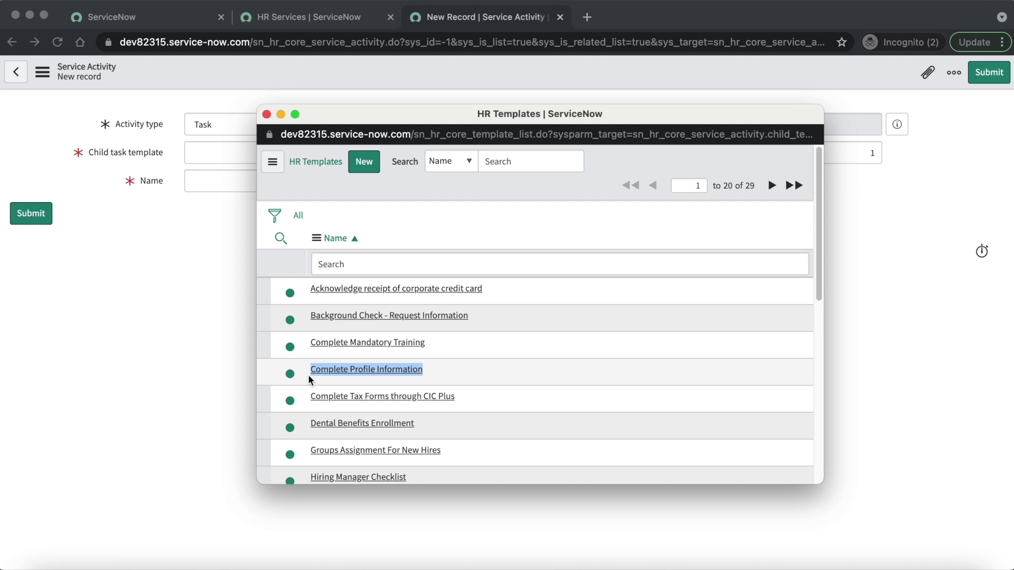
- Open HR Service Configuration in a separate browser tab and filter the HR service names by "Complete Profile Information"
{"action": "left_click", "coordinate": [174, 14]}
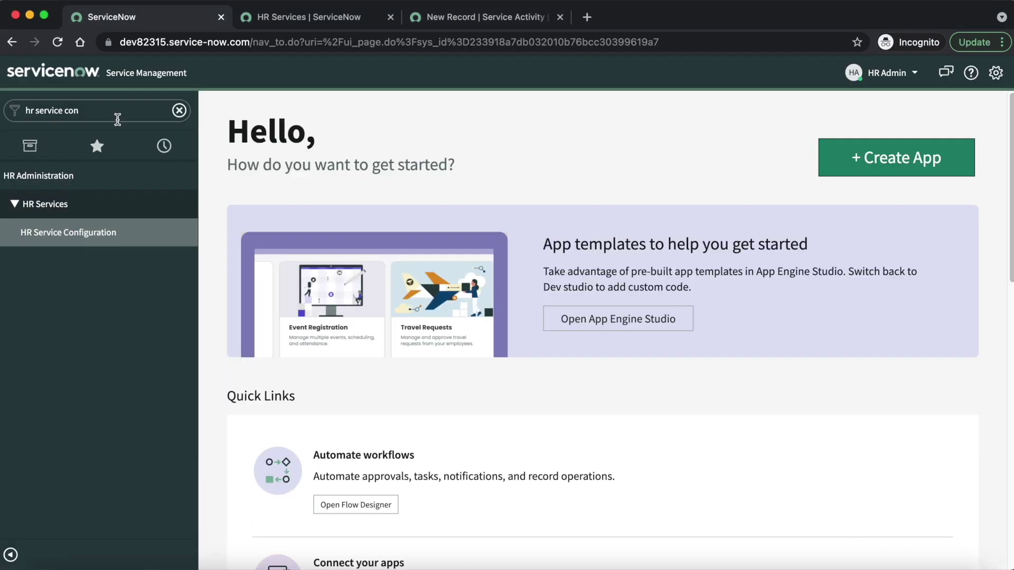
{"action": "left_click", "coordinate": [116, 115]}
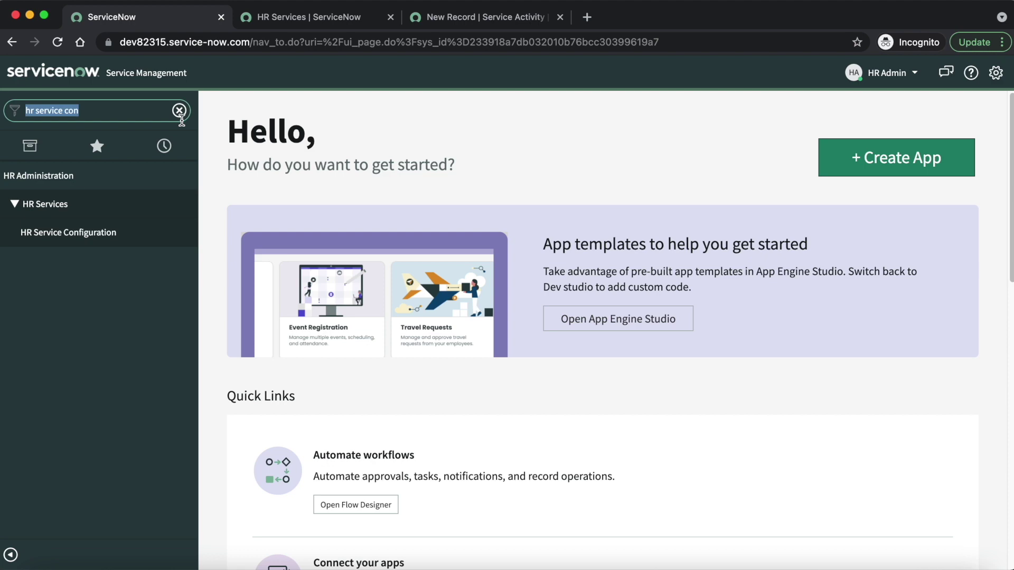
{"action": "left_click", "coordinate": [98, 237], "text": "super"}
{"action": "left_click", "coordinate": [327, 15]}
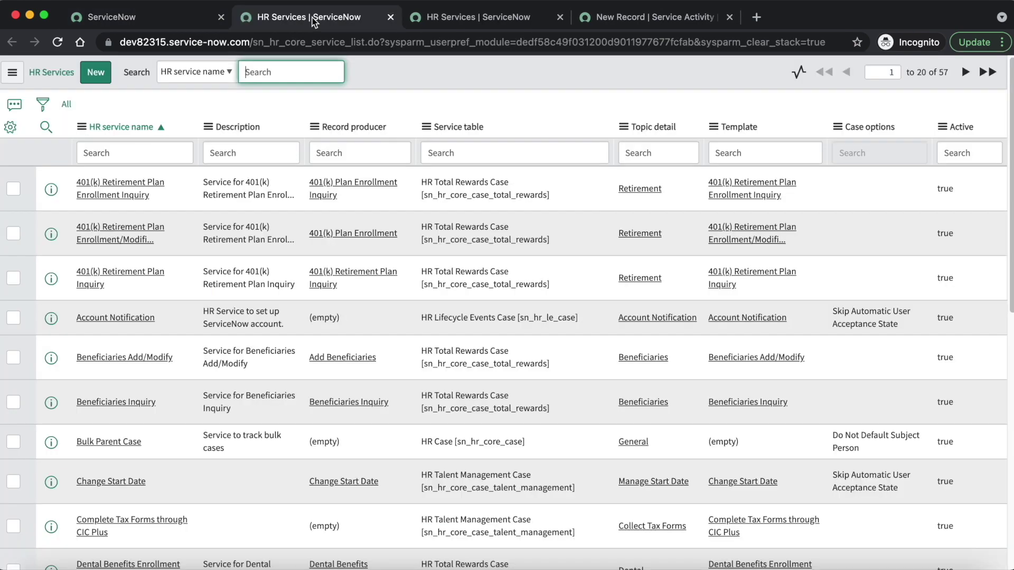
{"action": "left_click", "coordinate": [125, 155]}
{"action": "key", "text": "super+v"}
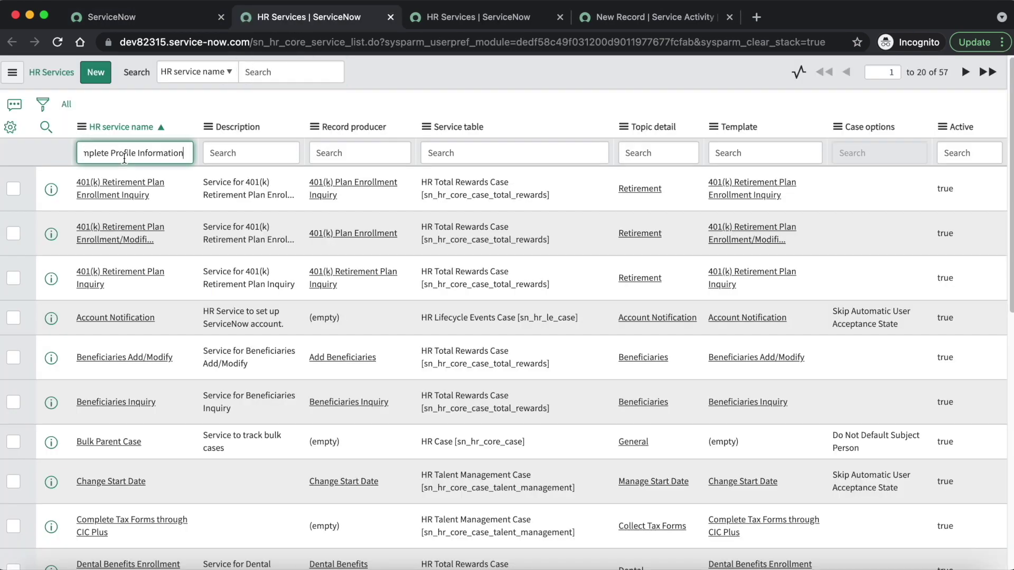
{"action": "key", "text": "Return"}
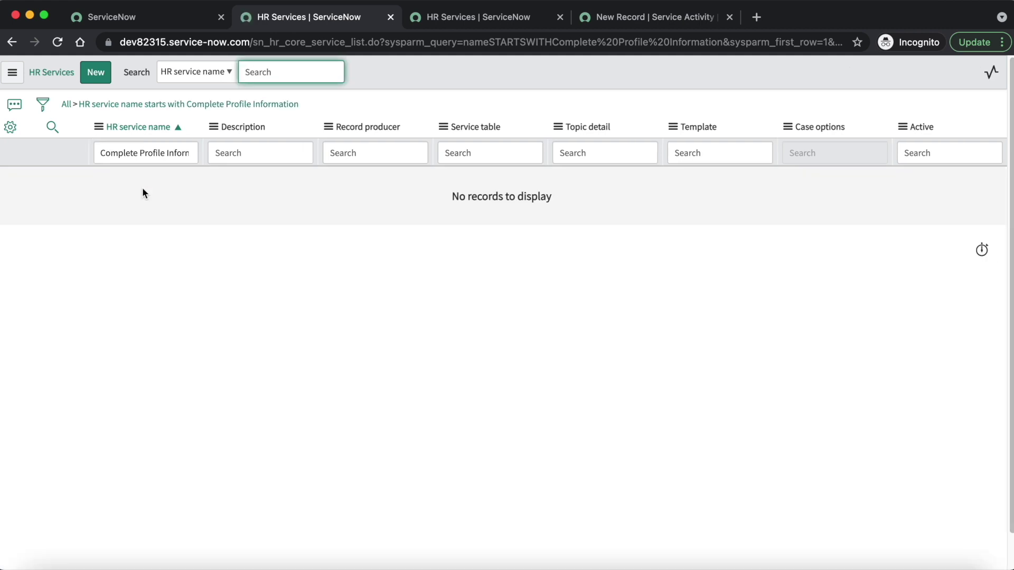
- Filter the HR service names with "*Complete" instead, and close that HR Services list
{"action": "left_click_drag", "start_coordinate": [162, 152], "coordinate": [360, 142]}
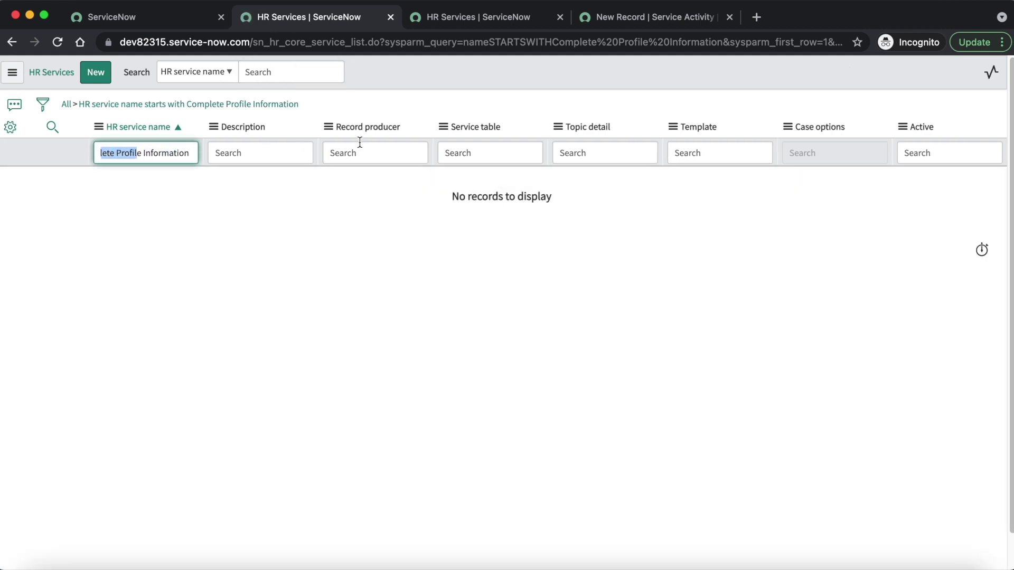
{"action": "left_click", "coordinate": [168, 155]}
{"action": "left_click_drag", "start_coordinate": [154, 155], "coordinate": [325, 147]}
{"action": "key", "text": "BackSpace"}
{"action": "key", "text": "BackSpace"}
{"action": "key", "text": "BackSpace"}
{"action": "key", "text": "BackSpace"}
{"action": "key", "text": "BackSpace"}
{"action": "key", "text": "BackSpace"}
{"action": "key", "text": "BackSpace"}
{"action": "key", "text": "BackSpace"}
{"action": "key", "text": "BackSpace"}
{"action": "key", "text": "BackSpace"}
{"action": "key", "text": "BackSpace"}
{"action": "key", "text": "BackSpace"}
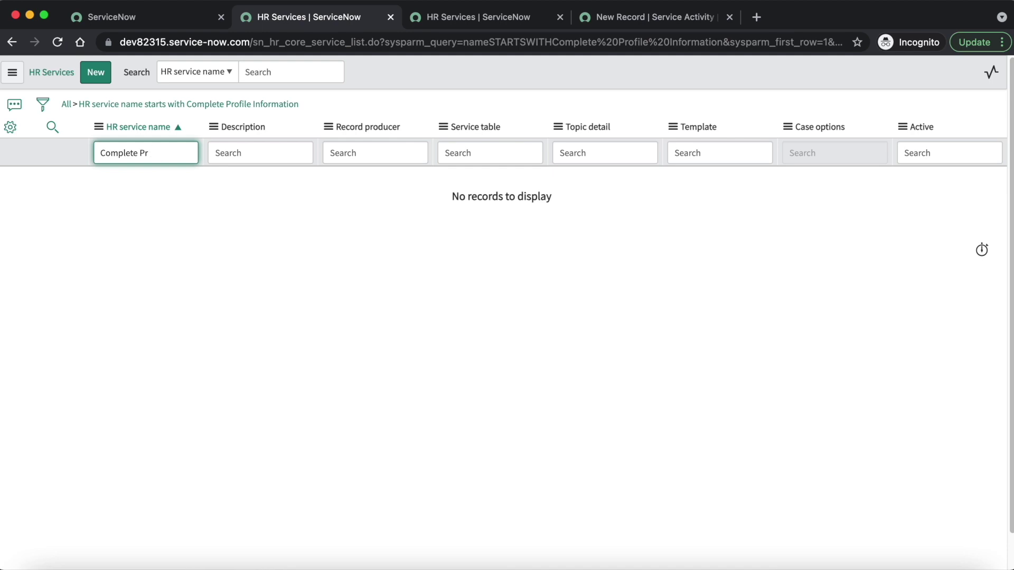
{"action": "key", "text": "Left"}
{"action": "key", "text": "Left"}
{"action": "key", "text": "Left"}
{"action": "key", "text": "Left"}
{"action": "key", "text": "Left"}
{"action": "key", "text": "Left"}
{"action": "key", "text": "Left"}
{"action": "type", "text": "*"}
{"action": "key", "text": "Return"}
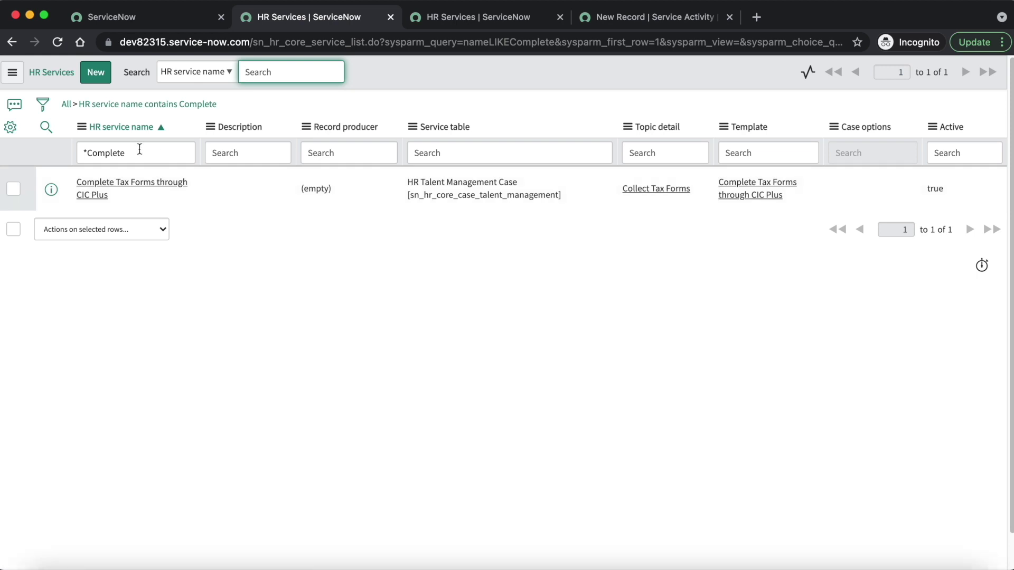
{"action": "left_click", "coordinate": [391, 17]}
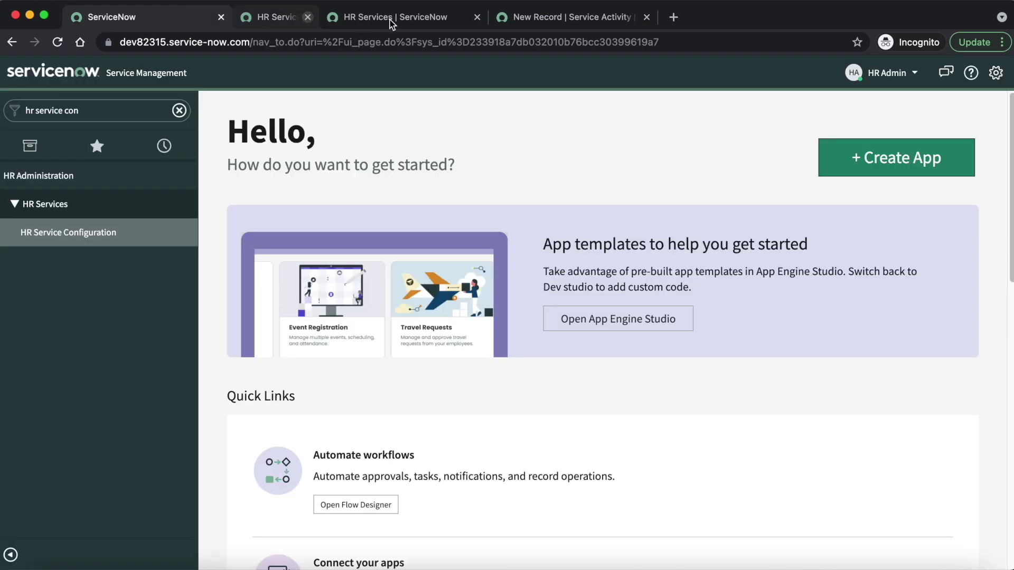
- Find the HR Templates module by filtering the navigator with "hr templ" and open its list in a separate browser tab
{"action": "left_click", "coordinate": [104, 112]}
{"action": "key", "text": "BackSpace"}
{"action": "key", "text": "BackSpace"}
{"action": "key", "text": "BackSpace"}
{"action": "key", "text": "BackSpace"}
{"action": "key", "text": "BackSpace"}
{"action": "key", "text": "BackSpace"}
{"action": "key", "text": "BackSpace"}
{"action": "key", "text": "BackSpace"}
{"action": "key", "text": "BackSpace"}
{"action": "key", "text": "BackSpace"}
{"action": "key", "text": "BackSpace"}
{"action": "key", "text": "BackSpace"}
{"action": "type", "text": "templ"}
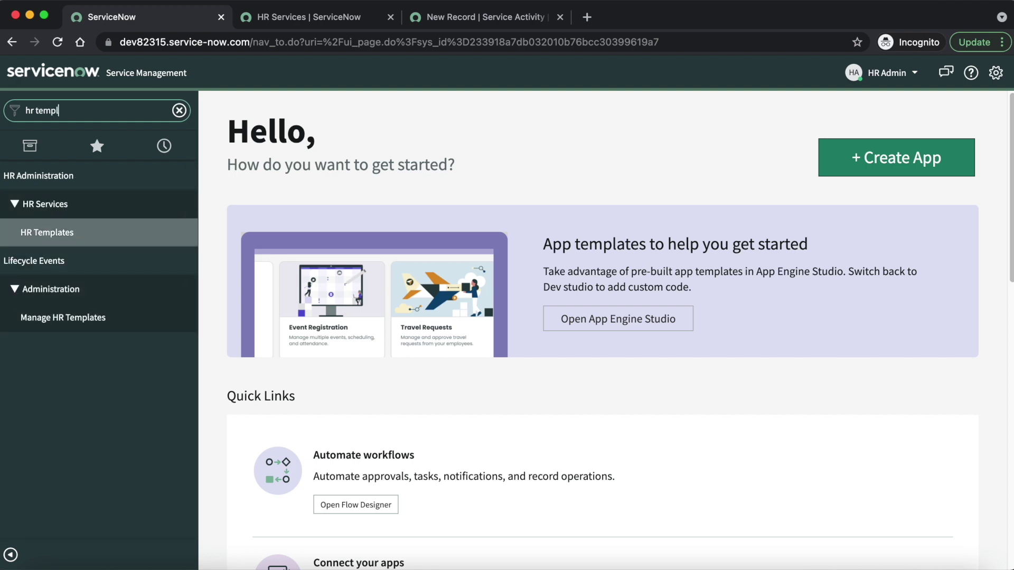
{"action": "left_click", "coordinate": [69, 237], "text": "super"}
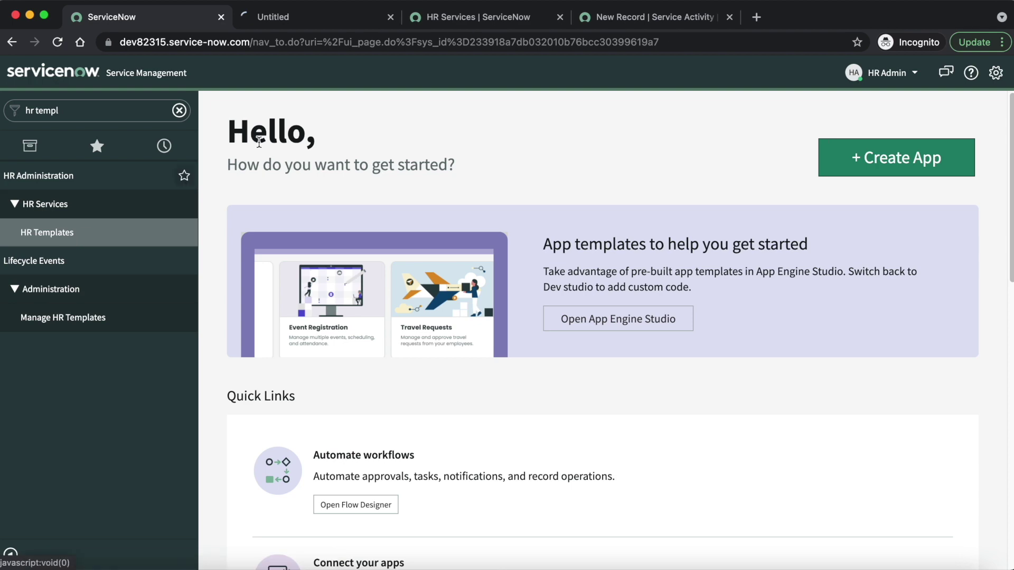
{"action": "left_click", "coordinate": [296, 25]}
- Filter the HR templates by the name "Complete Profile Information" and open the matching template record
{"action": "left_click", "coordinate": [141, 155]}
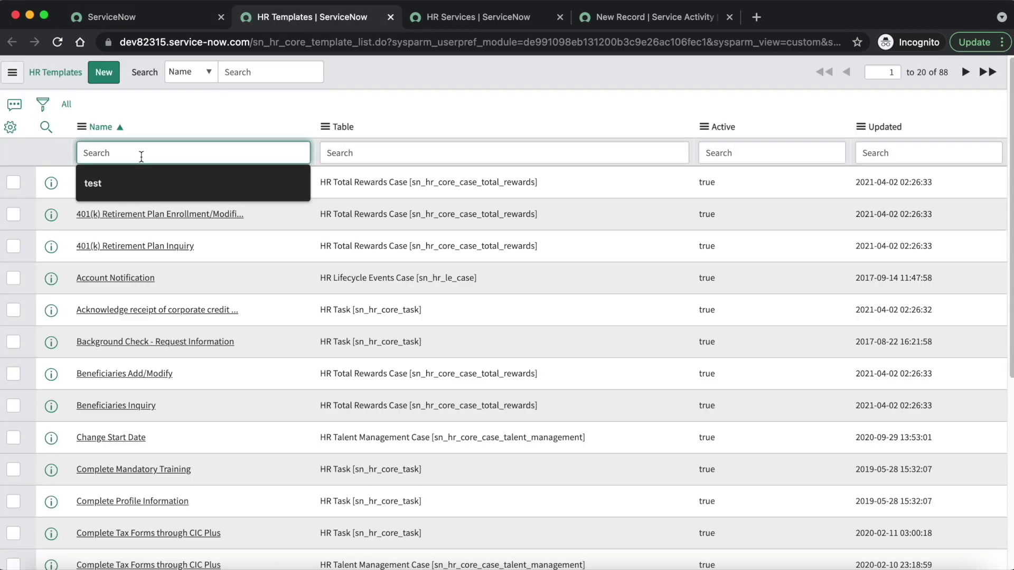
{"action": "key", "text": "ctrl+v"}
{"action": "key", "text": "Return"}
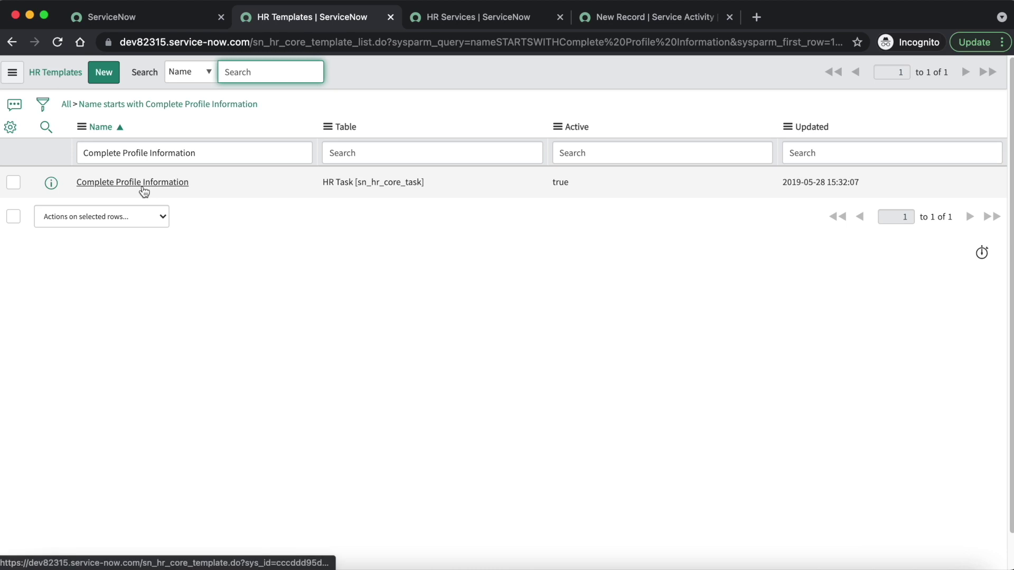
{"action": "left_click", "coordinate": [140, 184]}
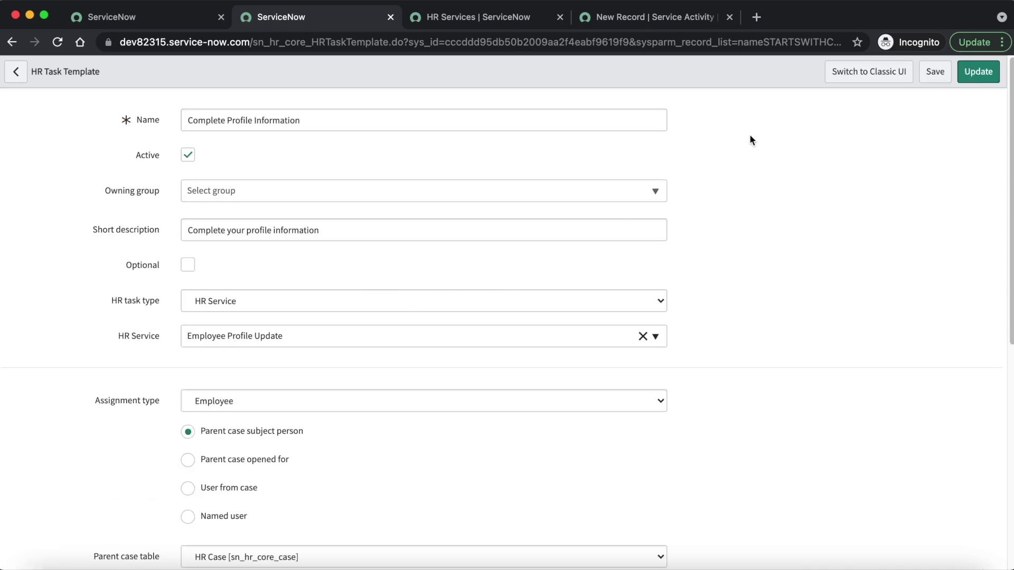
- Switch the template to the Classic UI and examine its additional fields, including parent case table, assignment and due date offset
{"action": "left_click", "coordinate": [851, 74]}
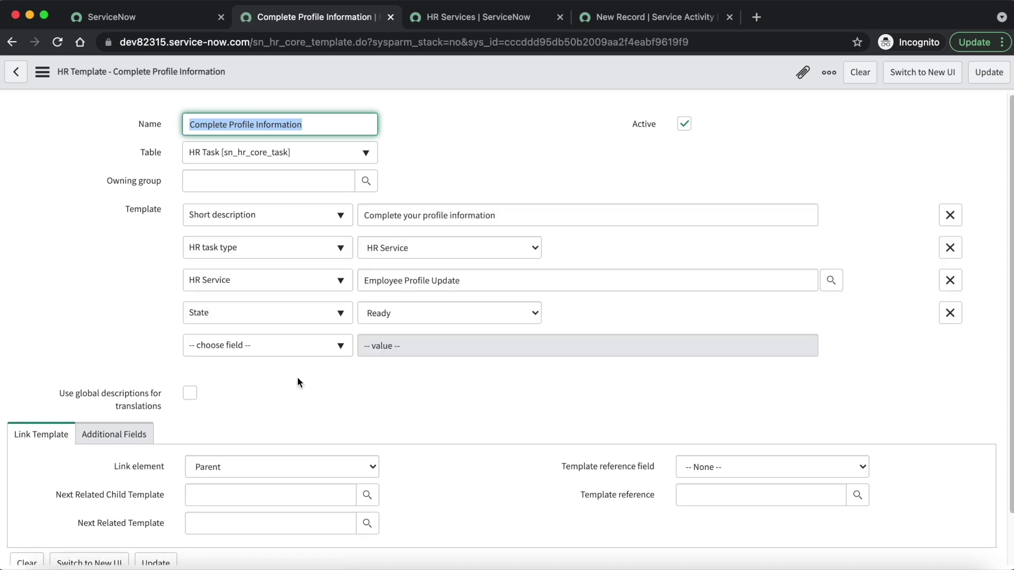
{"action": "left_click", "coordinate": [141, 431]}
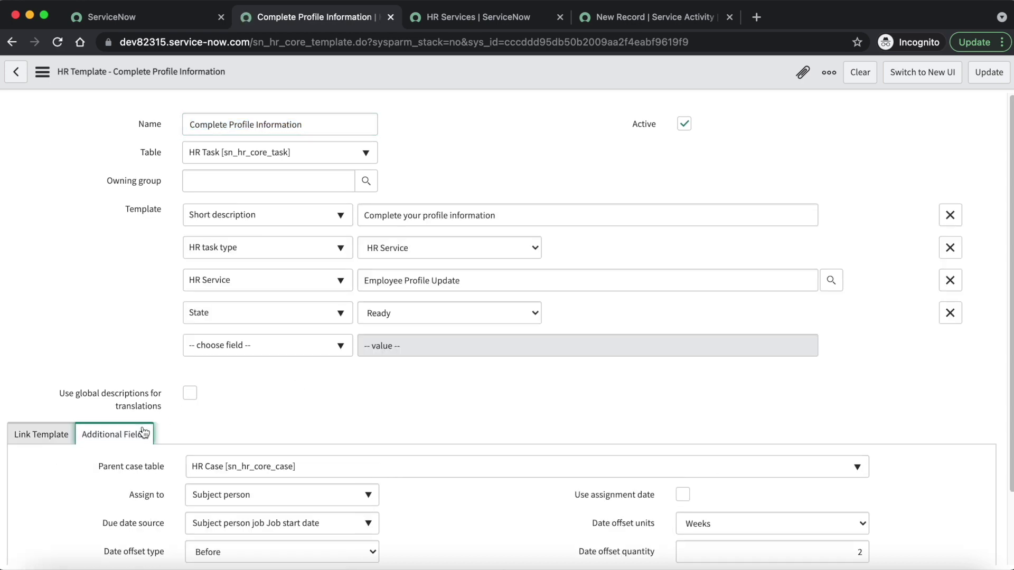
{"action": "scroll", "coordinate": [310, 376], "scroll_direction": "down", "scroll_amount": 1}
{"action": "scroll", "coordinate": [309, 376], "scroll_direction": "down", "scroll_amount": 2}
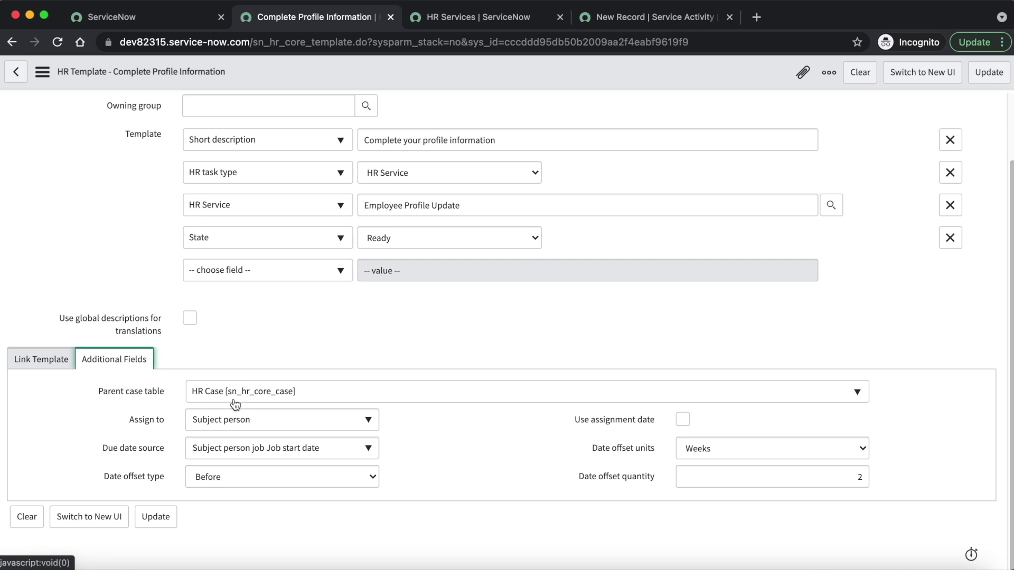
- Return to the new service activity record and set its activity type to Child HR Service
{"action": "left_click", "coordinate": [642, 20]}
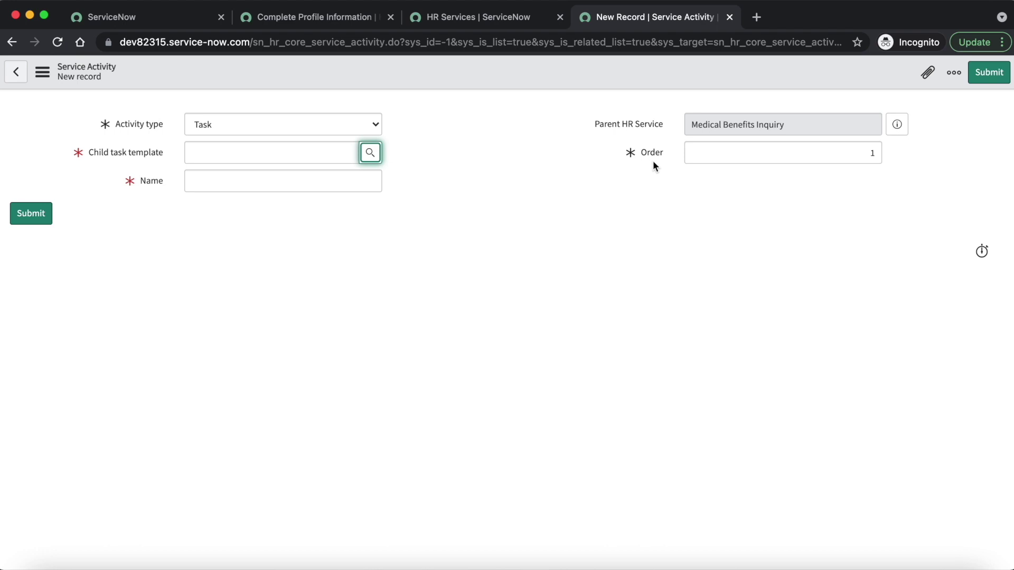
{"action": "left_click", "coordinate": [311, 119]}
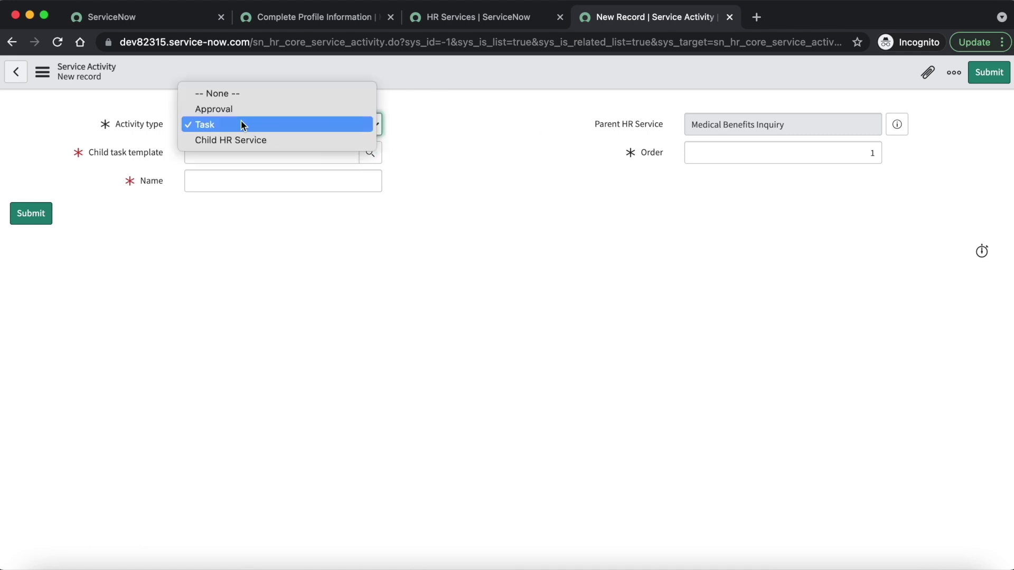
{"action": "left_click", "coordinate": [244, 140]}
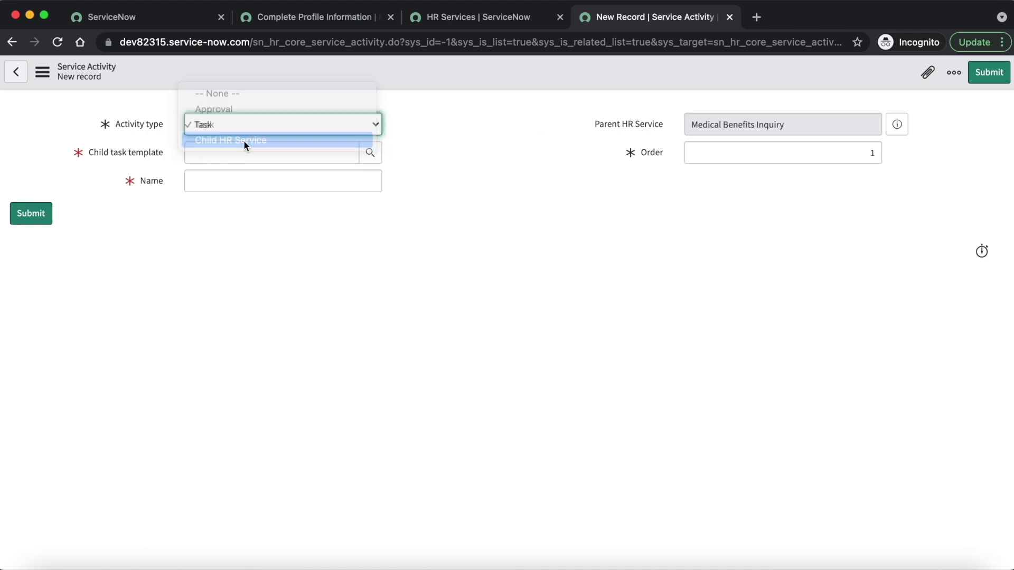
- Browse the HR services that can be chosen as the child HR service, leaving the field empty
{"action": "left_click", "coordinate": [491, 162]}
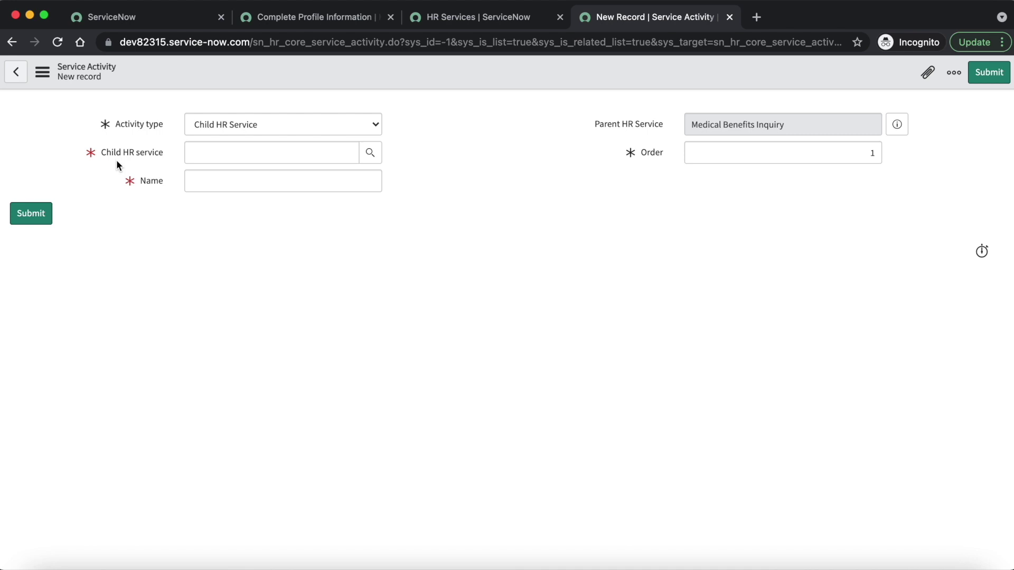
{"action": "left_click", "coordinate": [377, 162]}
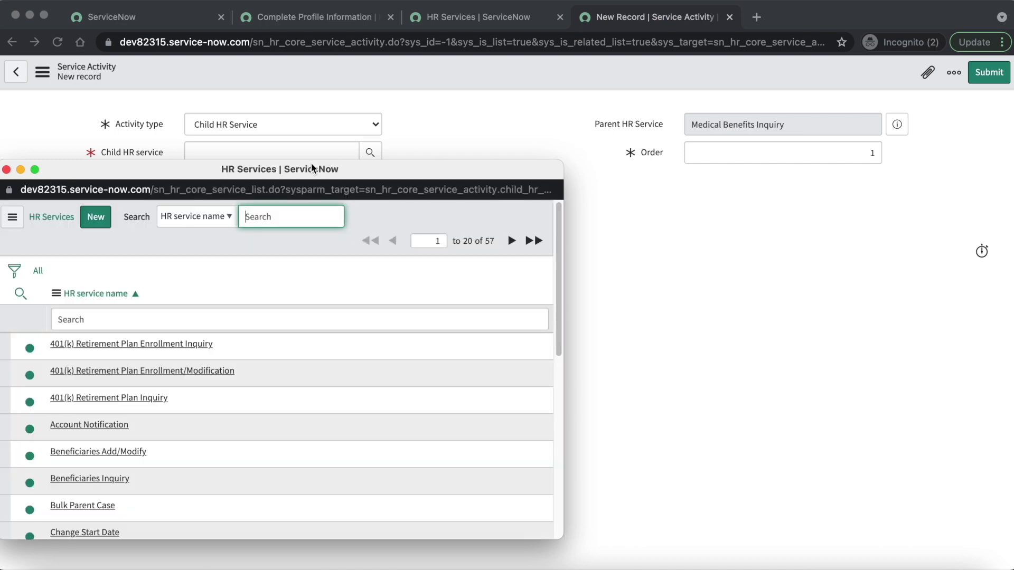
{"action": "left_click_drag", "start_coordinate": [324, 167], "coordinate": [582, 115]}
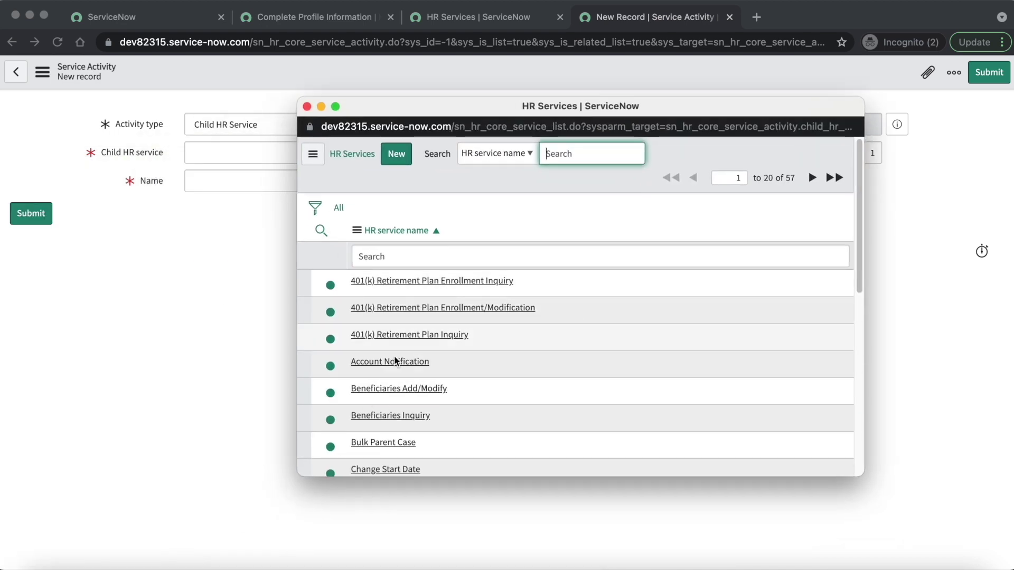
{"action": "left_click", "coordinate": [307, 106]}
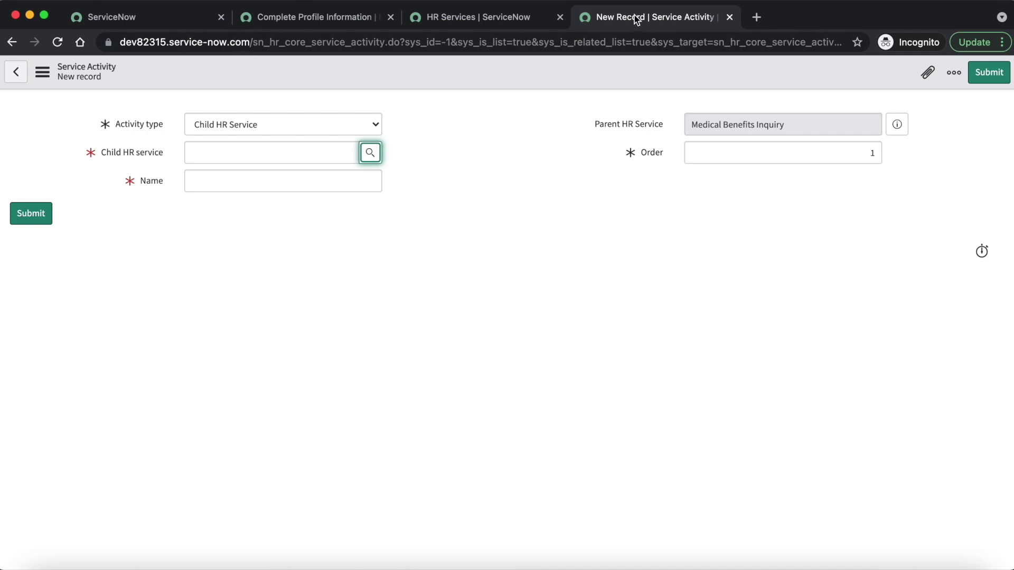
- Leave the unsaved service activity record and return to the Medical Benefits Inquiry HR service
{"action": "left_click", "coordinate": [476, 19]}
{"action": "left_click", "coordinate": [649, 17]}
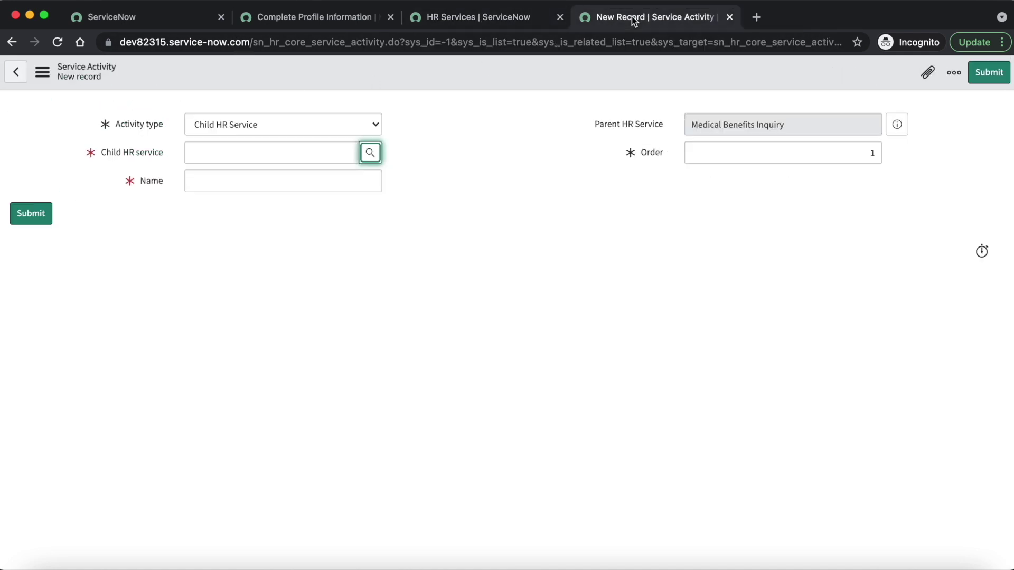
{"action": "left_click", "coordinate": [16, 48]}
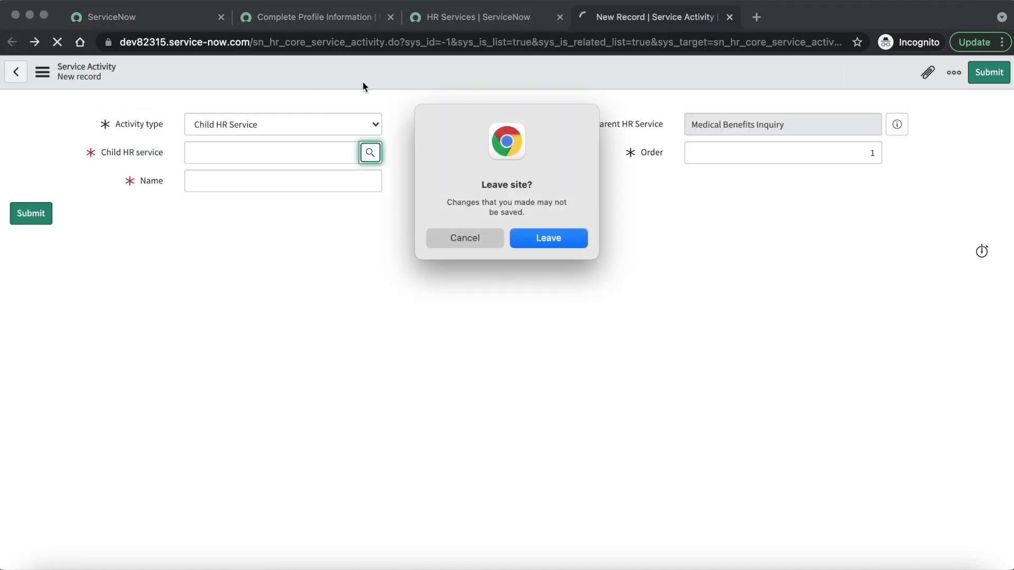
{"action": "left_click", "coordinate": [550, 241]}
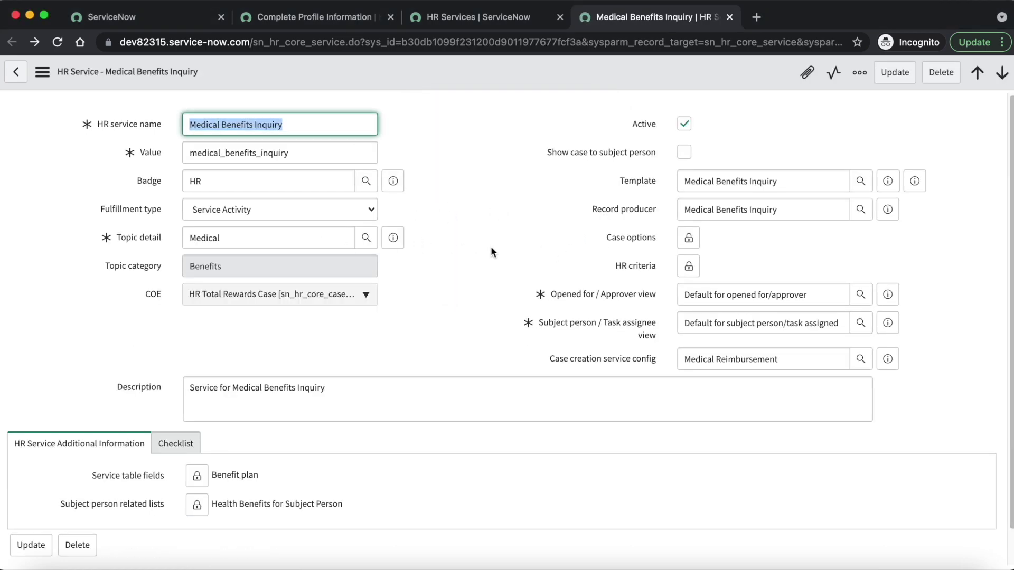
- Reselect Service Activity as the fulfillment type and enable automatic case closing for the HR service
{"action": "left_click", "coordinate": [272, 208]}
{"action": "left_click", "coordinate": [243, 194]}
{"action": "left_click", "coordinate": [236, 205]}
{"action": "left_click", "coordinate": [232, 226]}
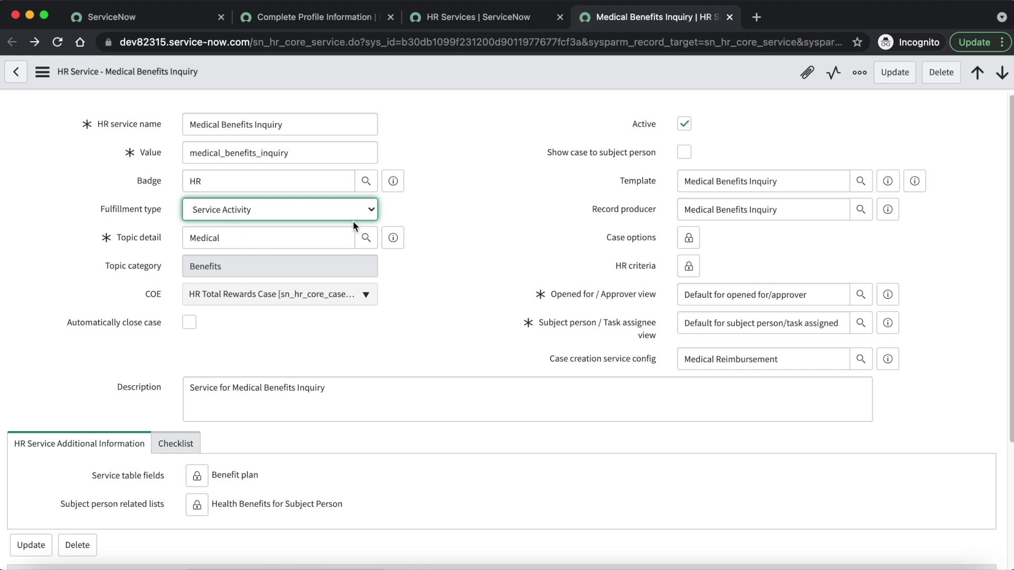
{"action": "scroll", "coordinate": [338, 306], "scroll_direction": "down", "scroll_amount": 3}
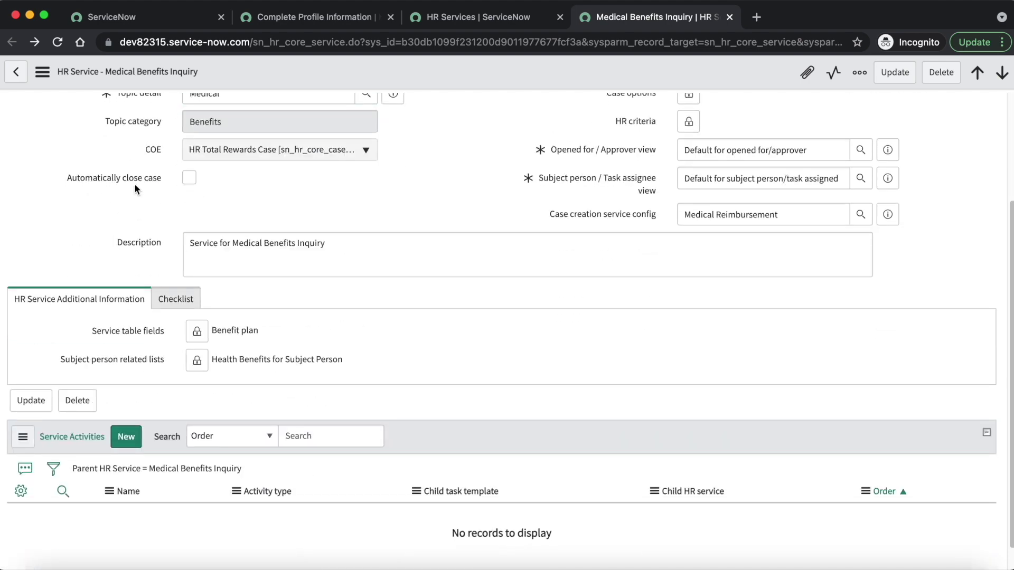
{"action": "left_click", "coordinate": [188, 179]}
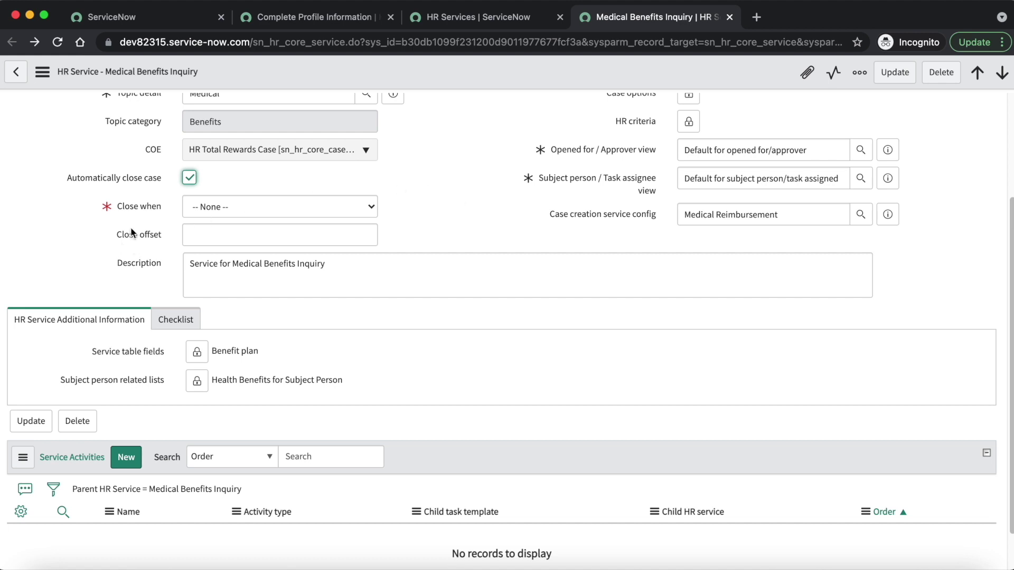
- Examine the Close when options, then try a close offset of 2 and clear it
{"action": "left_click", "coordinate": [198, 213]}
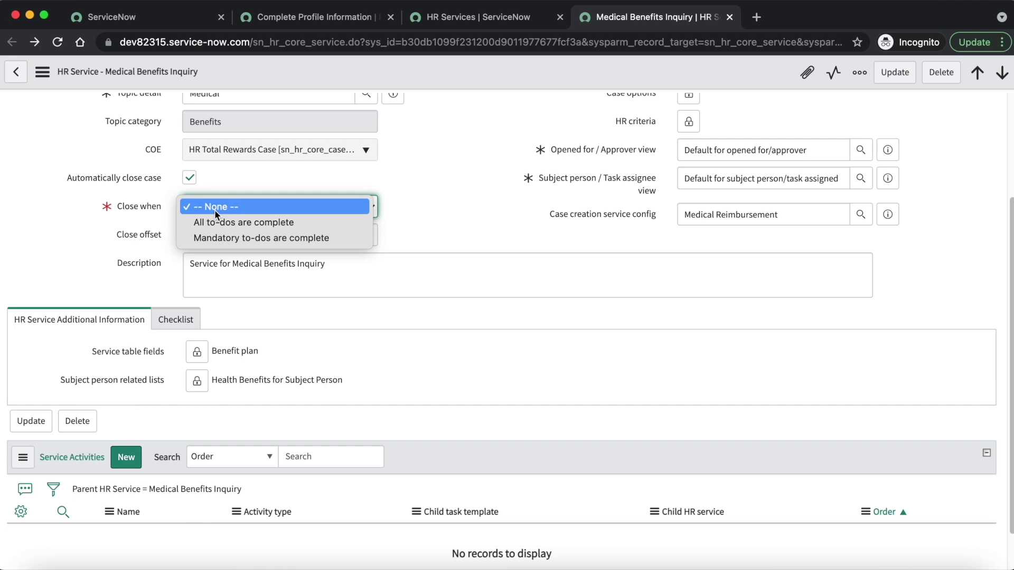
{"action": "left_click", "coordinate": [215, 209]}
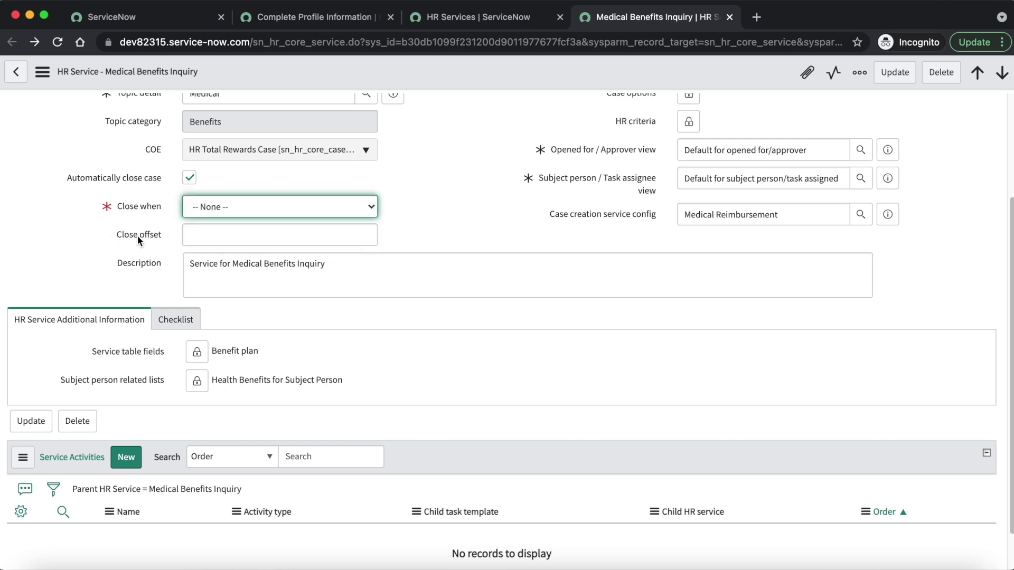
{"action": "mouse_move", "coordinate": [138, 235]}
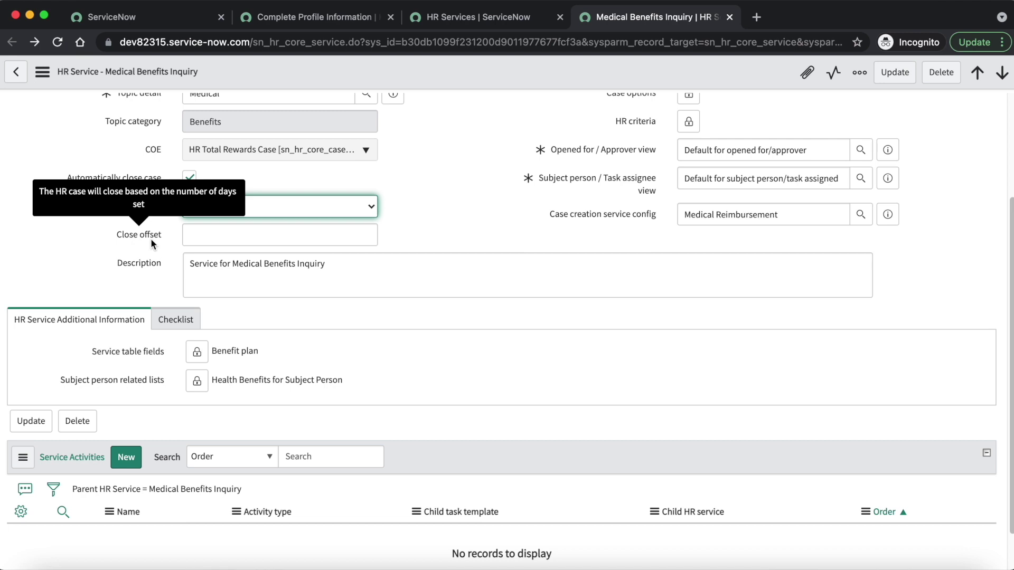
{"action": "left_click", "coordinate": [313, 243]}
{"action": "type", "text": "2"}
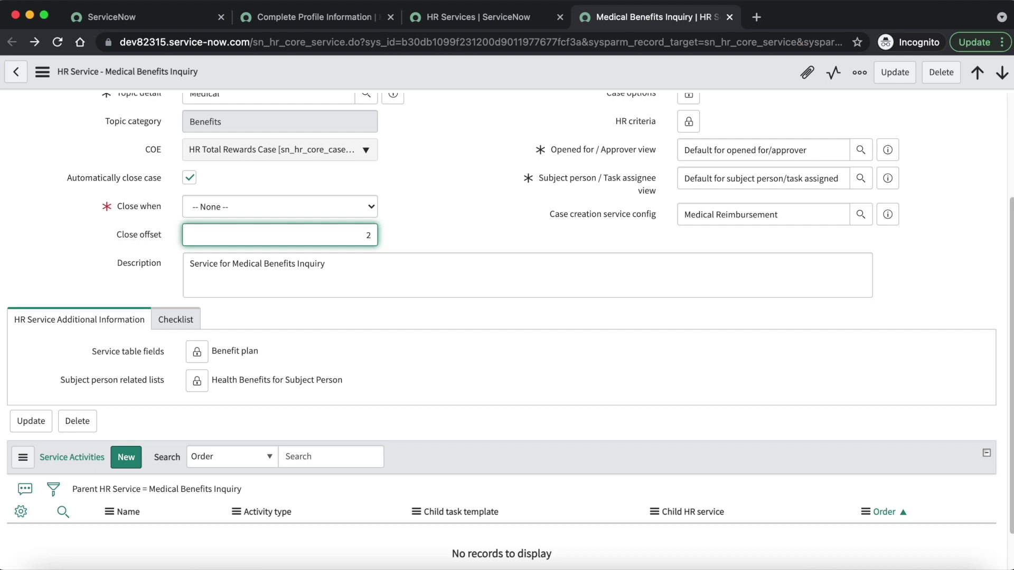
{"action": "key", "text": "BackSpace"}
{"action": "scroll", "coordinate": [430, 180], "scroll_direction": "down", "scroll_amount": 1}
{"action": "scroll", "coordinate": [438, 187], "scroll_direction": "up", "scroll_amount": 6}
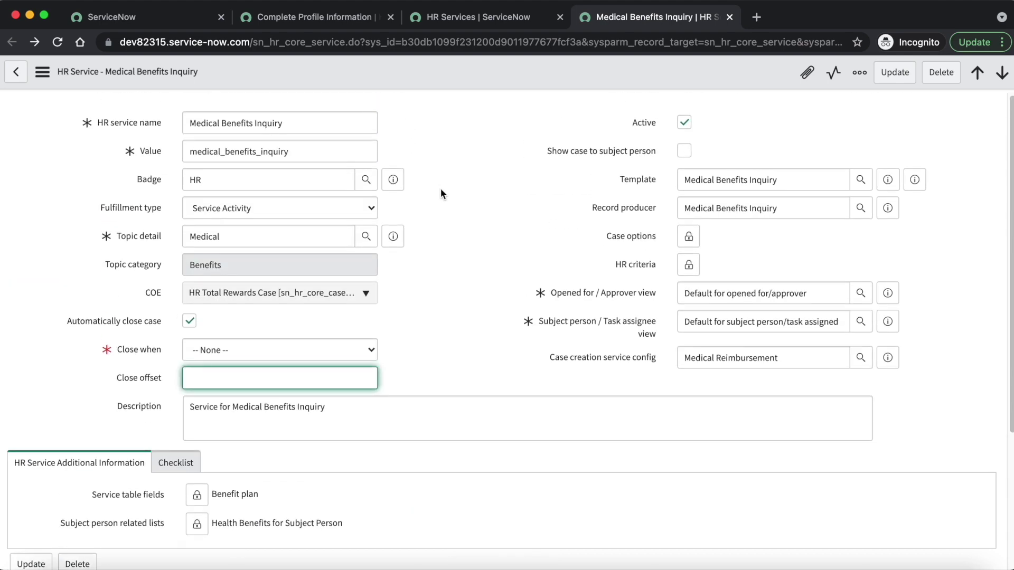
- Try Workflow and then Lifecycle Event as the fulfillment type to compare the fields each one offers
{"action": "left_click", "coordinate": [254, 209]}
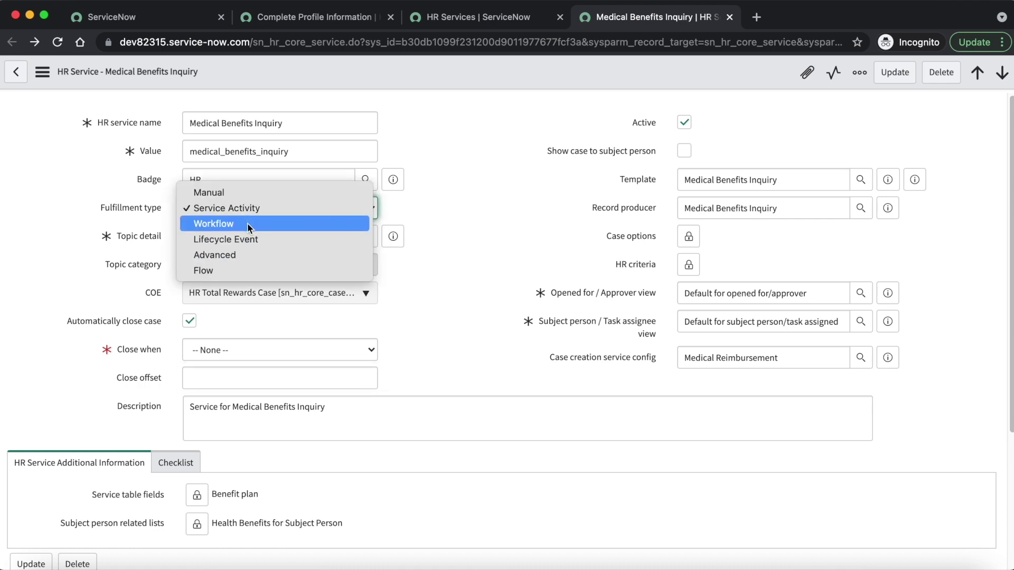
{"action": "left_click", "coordinate": [247, 223]}
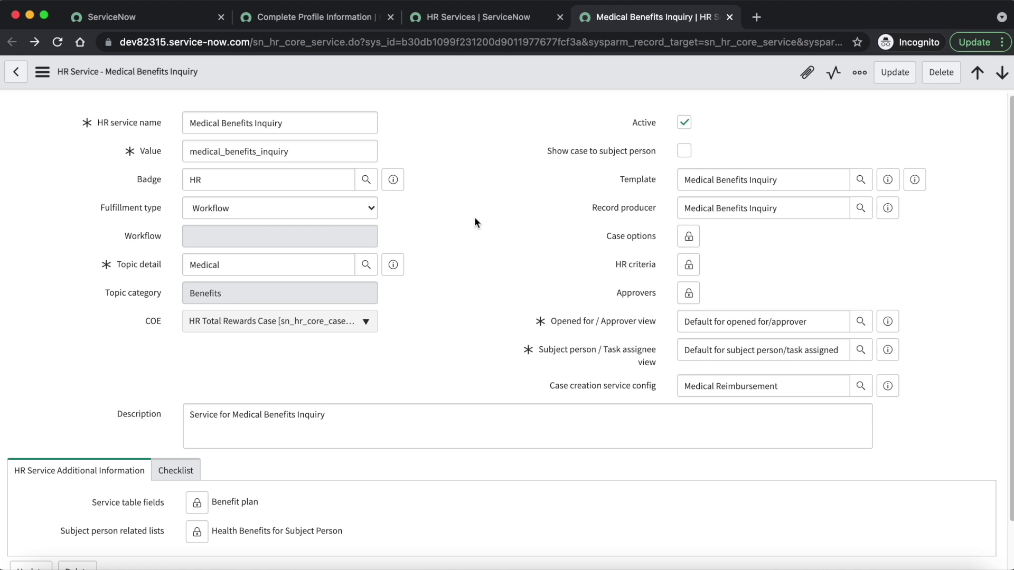
{"action": "left_click", "coordinate": [315, 210]}
{"action": "left_click", "coordinate": [281, 224]}
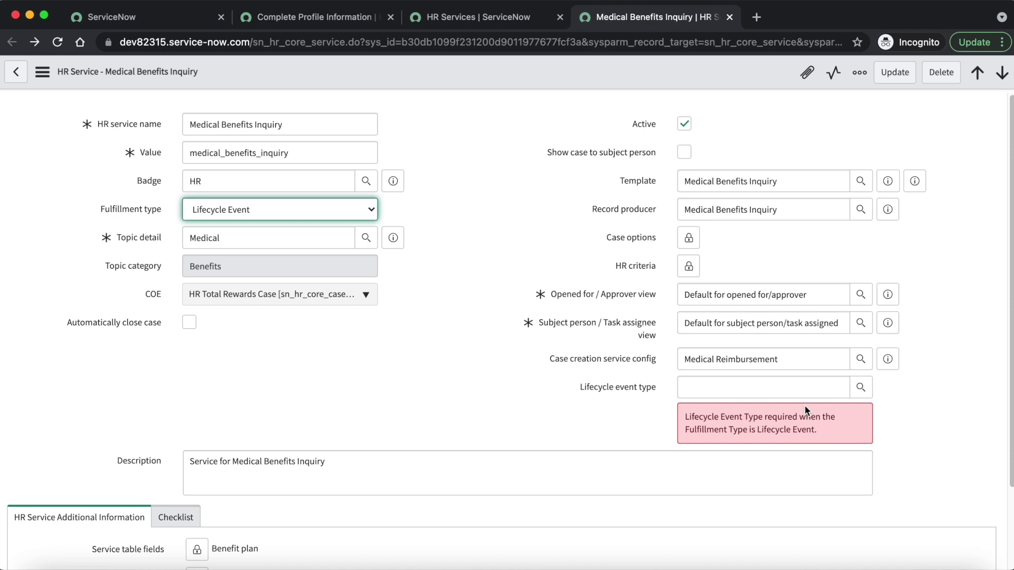
- Browse the available lifecycle event types without selecting one
{"action": "left_click", "coordinate": [861, 387]}
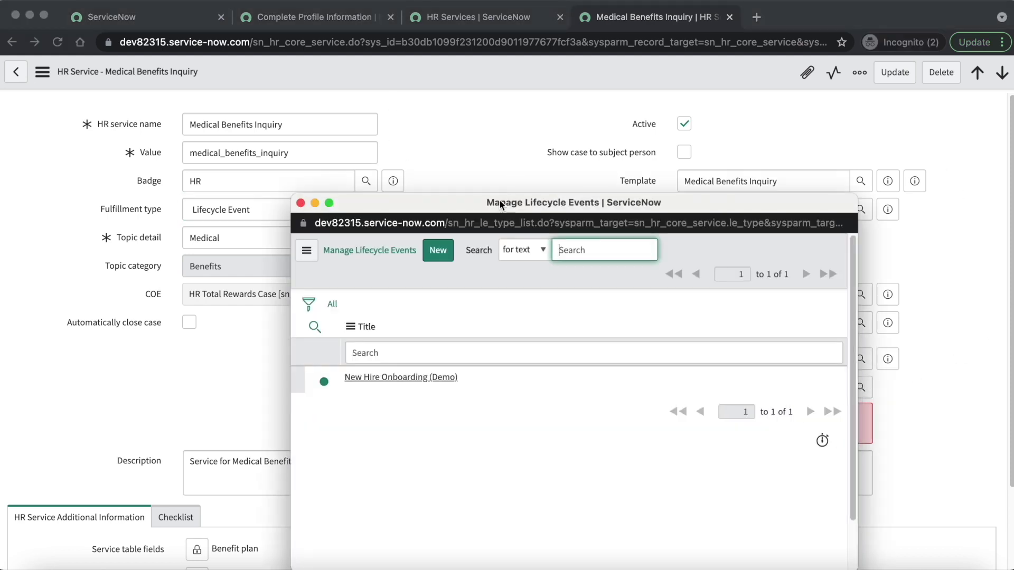
{"action": "left_click_drag", "start_coordinate": [493, 195], "coordinate": [467, 121]}
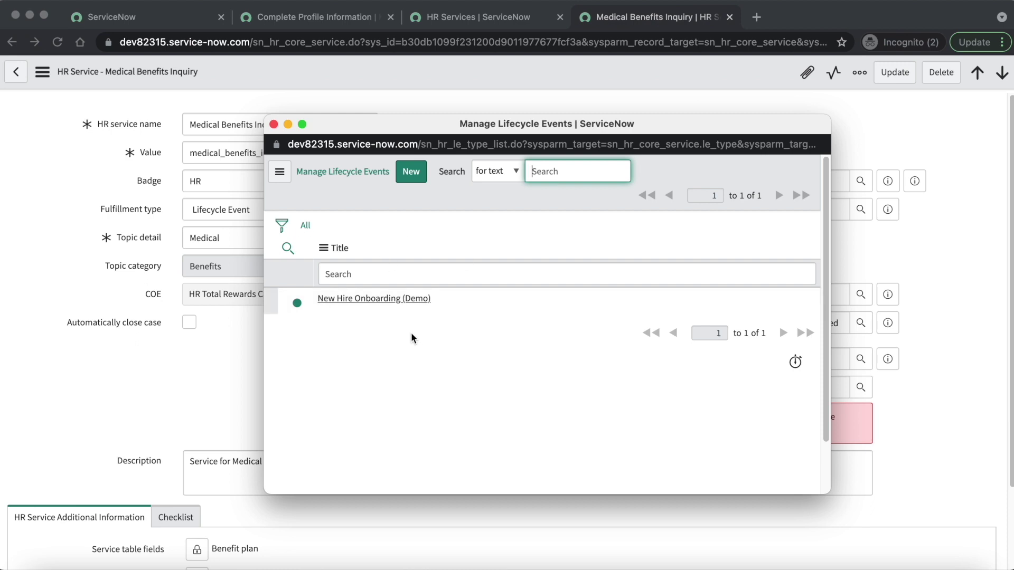
{"action": "left_click", "coordinate": [273, 124]}
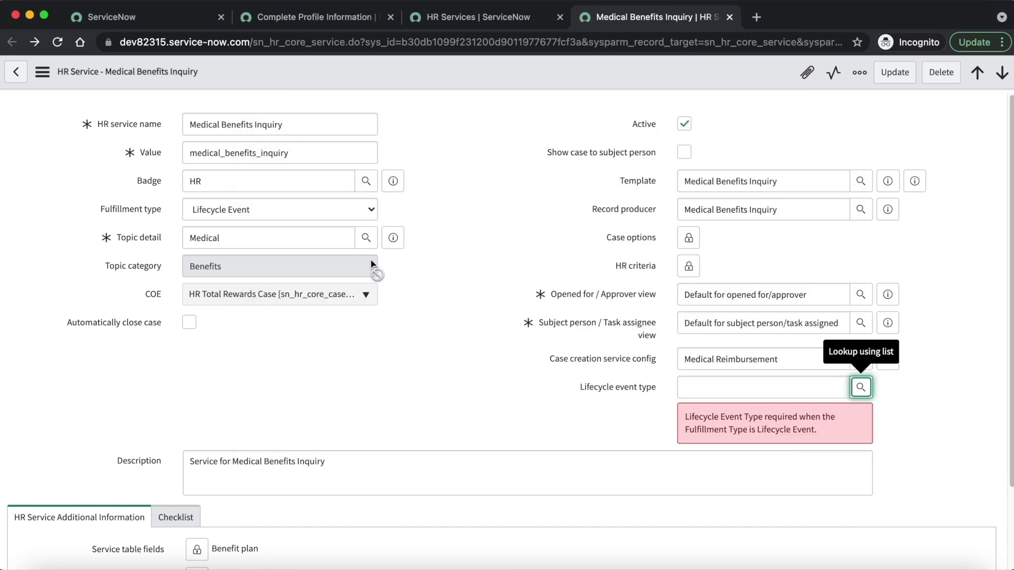
- Try Advanced as the fulfillment type and examine its form fields and the Service Activities related list
{"action": "left_click", "coordinate": [246, 211]}
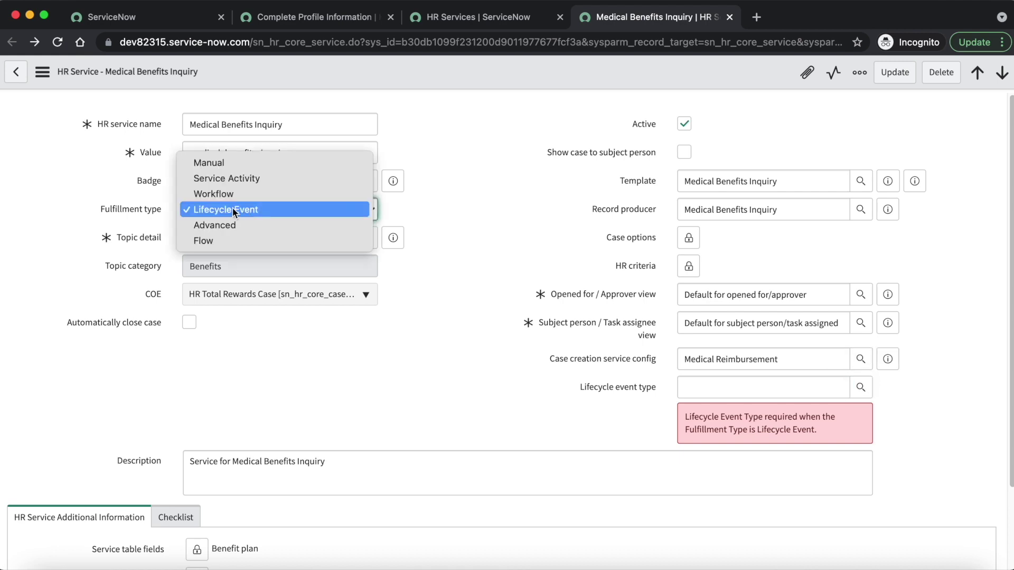
{"action": "left_click", "coordinate": [231, 227]}
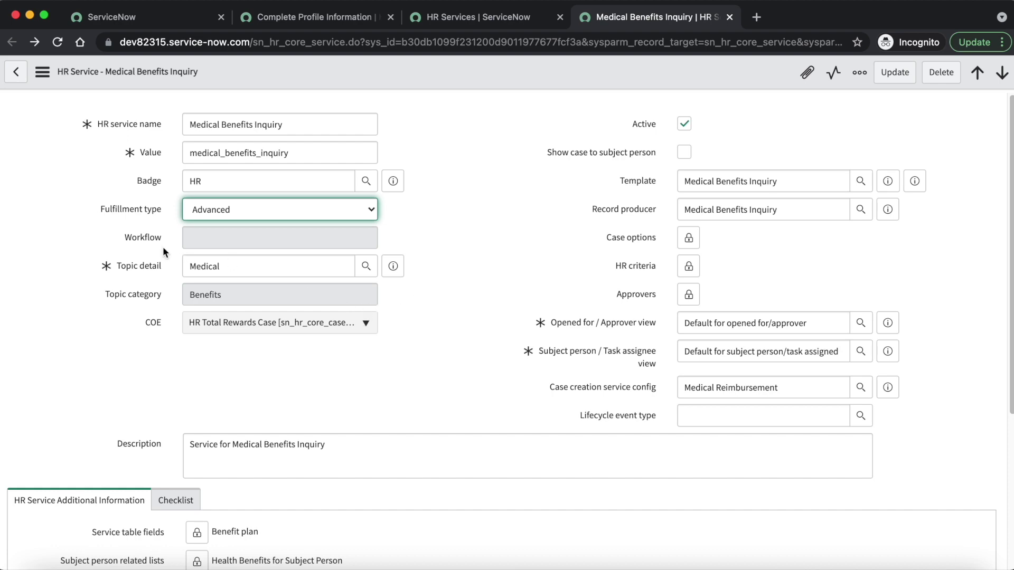
{"action": "scroll", "coordinate": [448, 369], "scroll_direction": "down", "scroll_amount": 5}
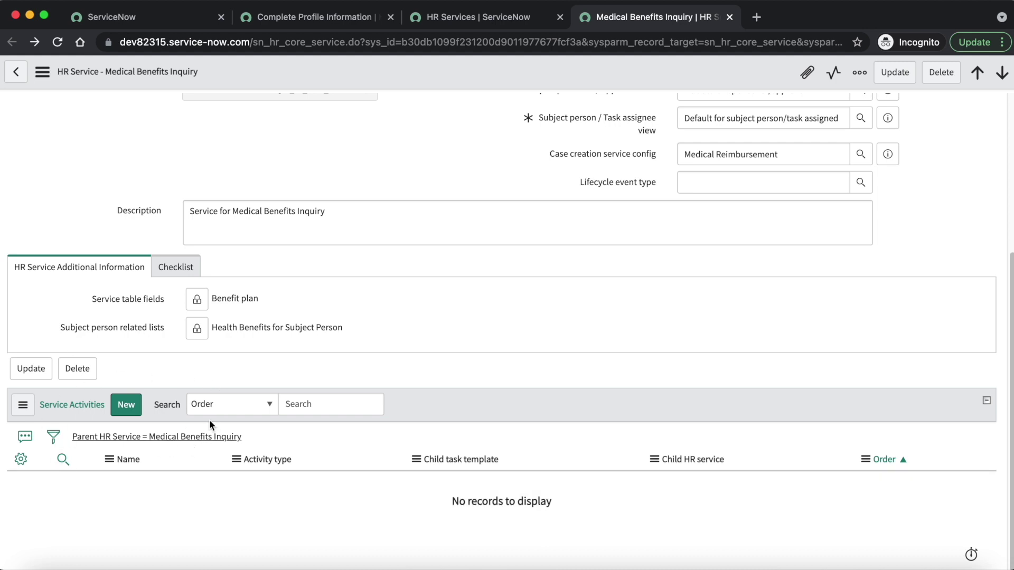
{"action": "scroll", "coordinate": [444, 344], "scroll_direction": "up", "scroll_amount": 5}
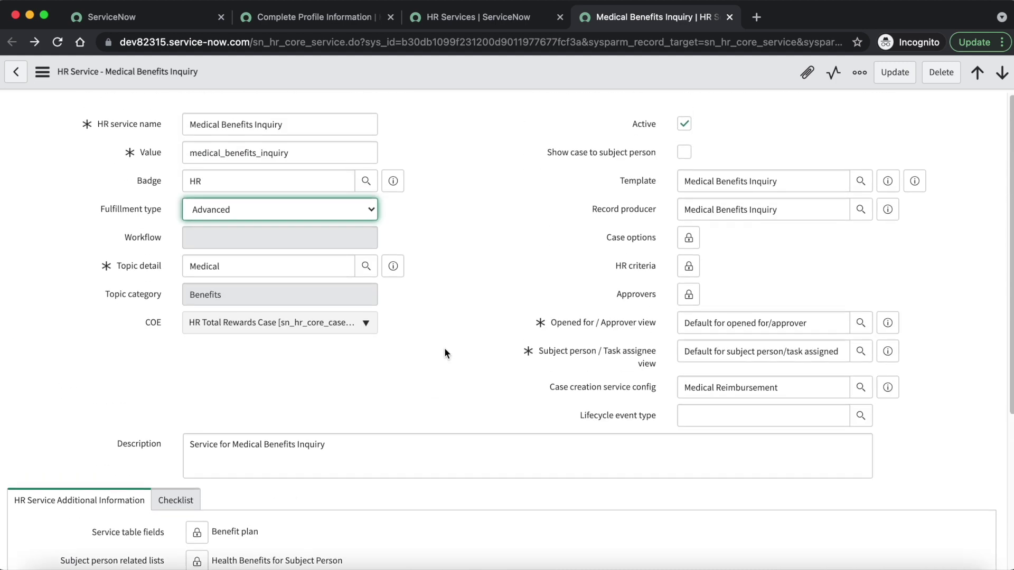
- Set the fulfillment type to Flow and browse the selectable flows without choosing one
{"action": "left_click", "coordinate": [248, 211]}
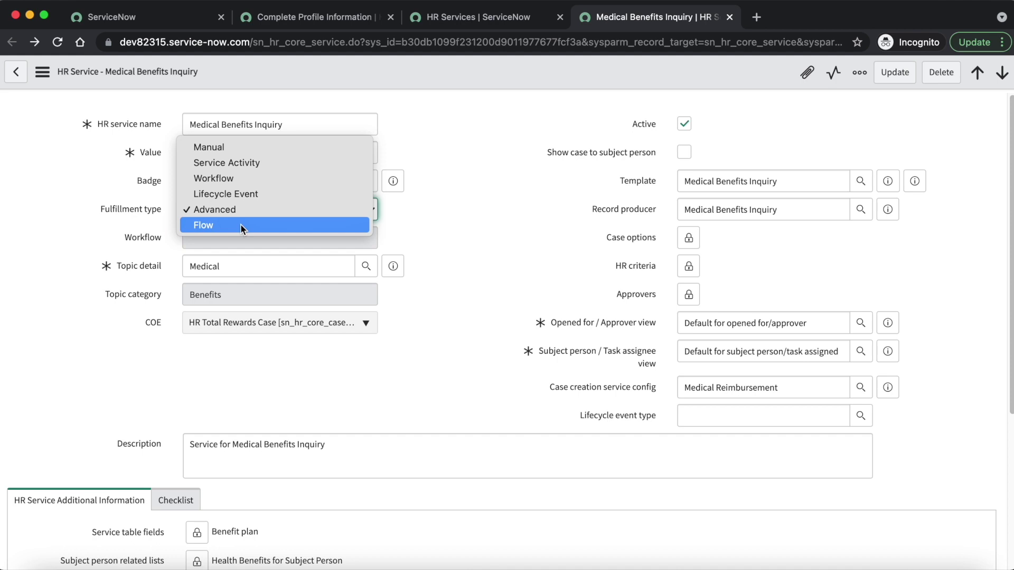
{"action": "left_click", "coordinate": [240, 224]}
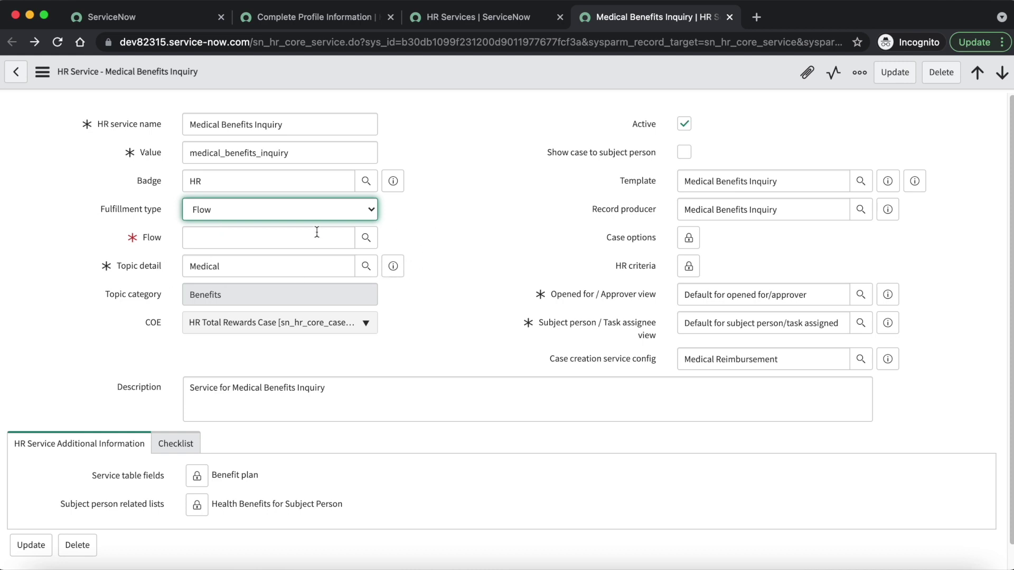
{"action": "left_click", "coordinate": [365, 238]}
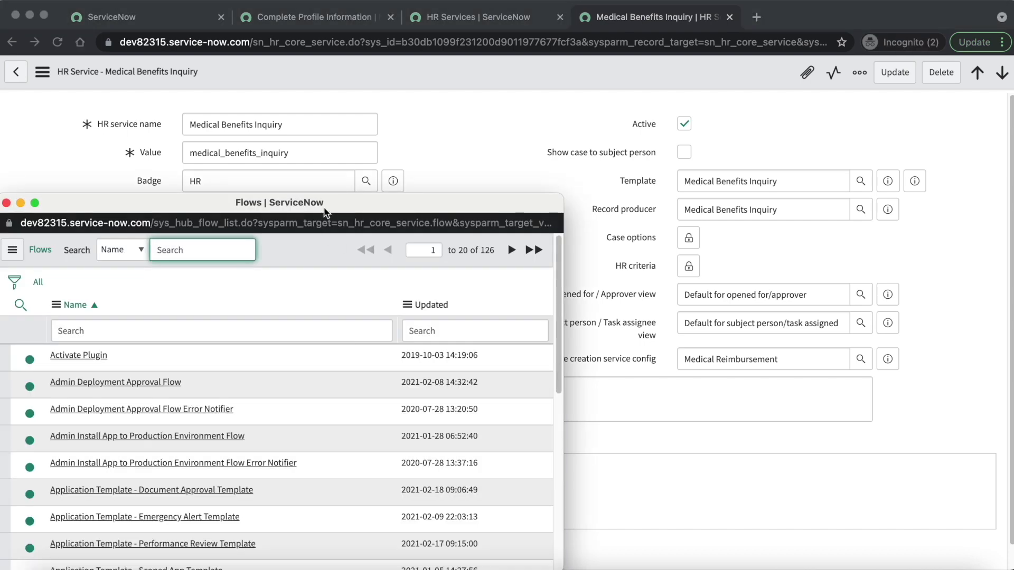
{"action": "left_click_drag", "start_coordinate": [324, 209], "coordinate": [551, 127]}
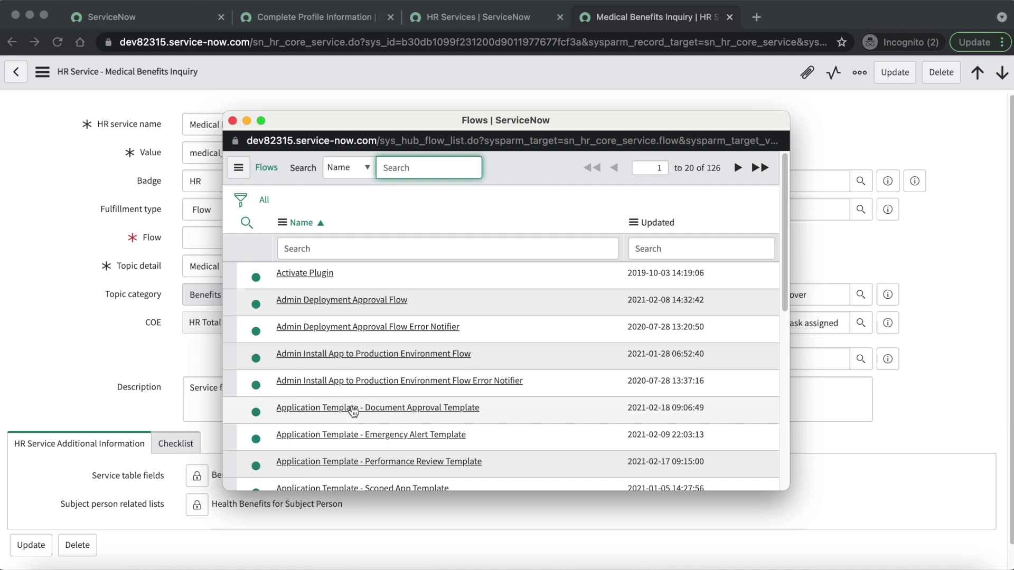
{"action": "left_click", "coordinate": [232, 120]}
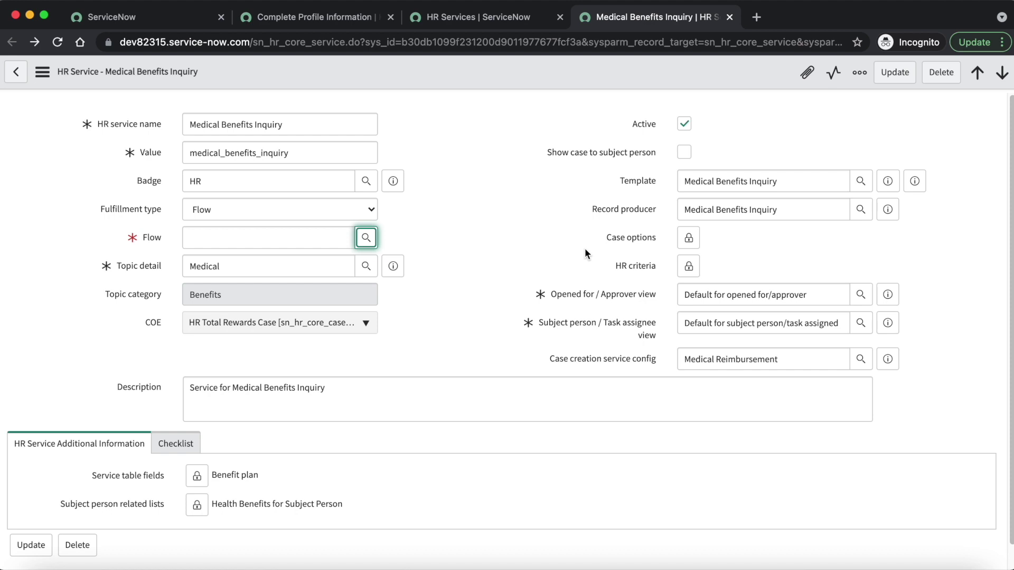
- Unlock the Case options field and browse the available HR service options without adding any
{"action": "left_click", "coordinate": [688, 237]}
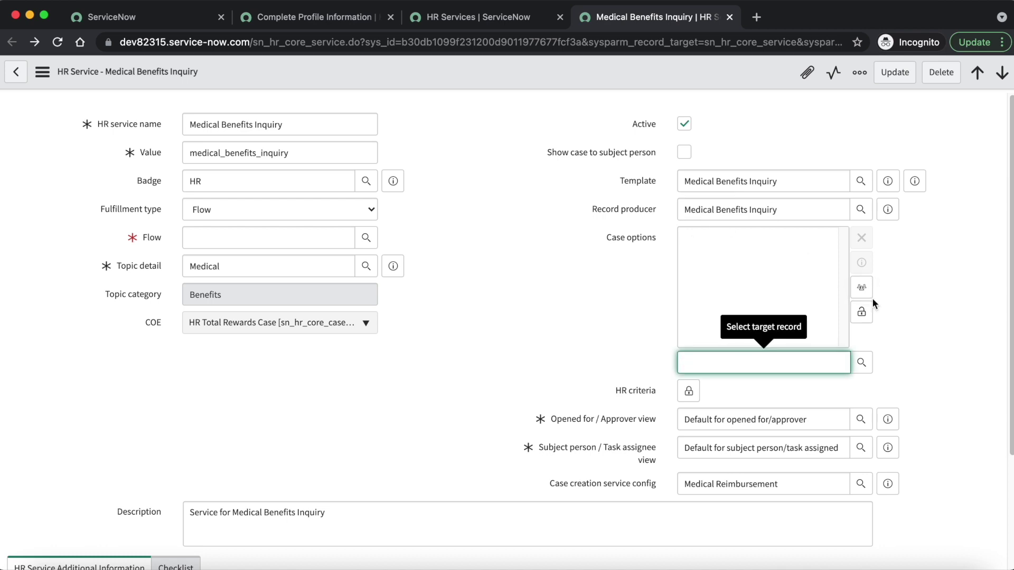
{"action": "scroll", "coordinate": [861, 347], "scroll_direction": "down", "scroll_amount": 2}
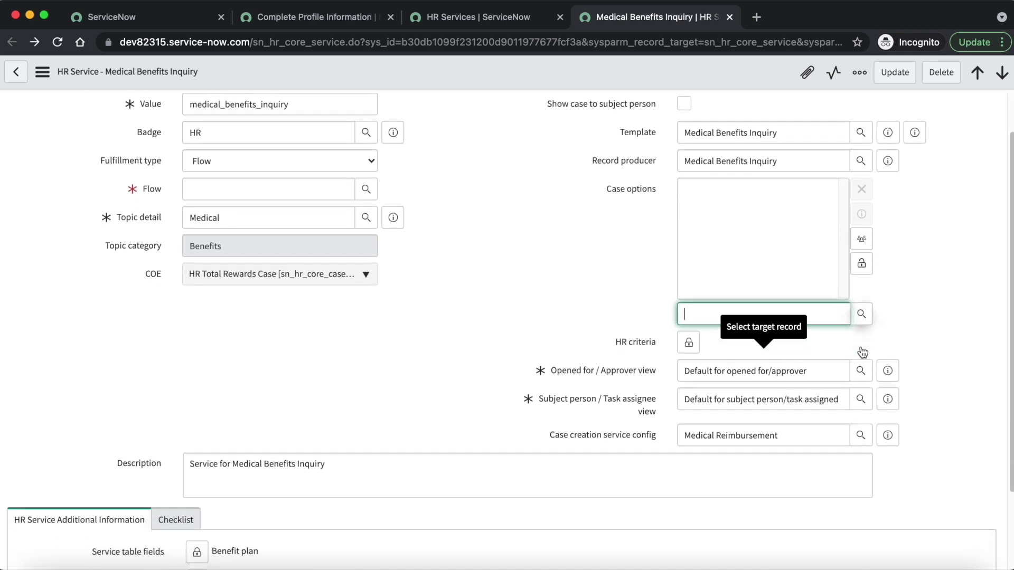
{"action": "left_click", "coordinate": [861, 313]}
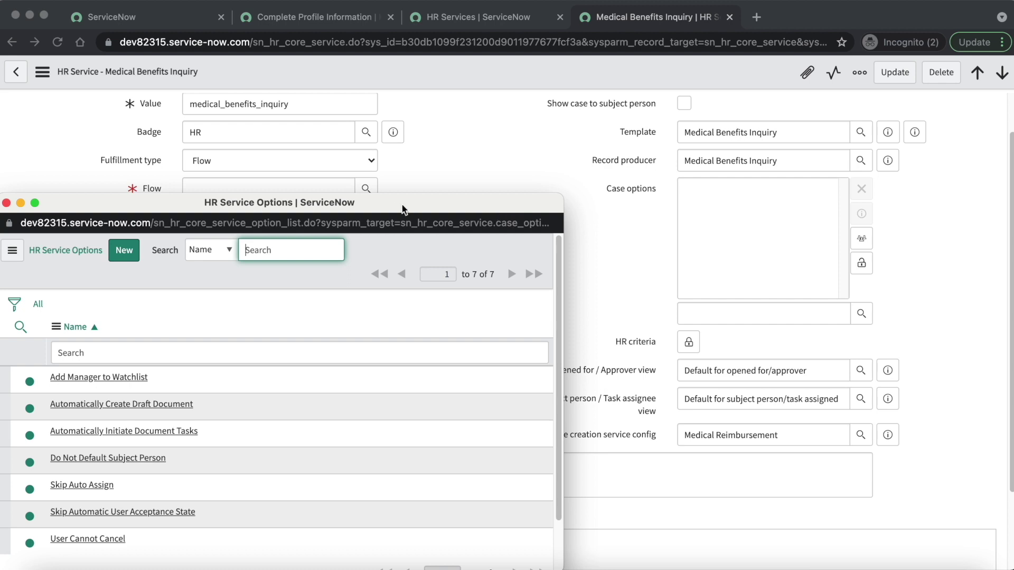
{"action": "left_click_drag", "start_coordinate": [402, 209], "coordinate": [727, 125]}
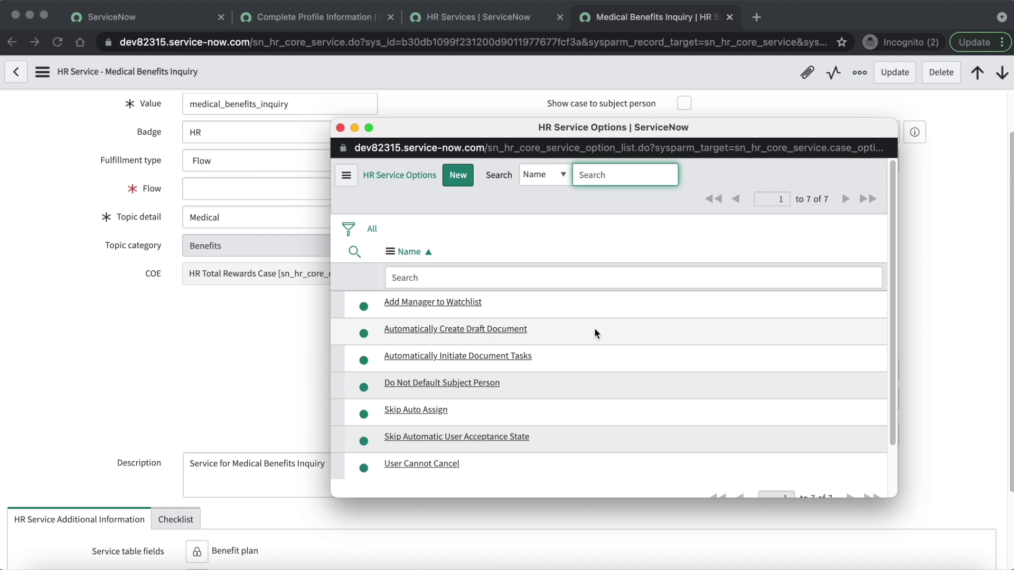
{"action": "left_click", "coordinate": [339, 128]}
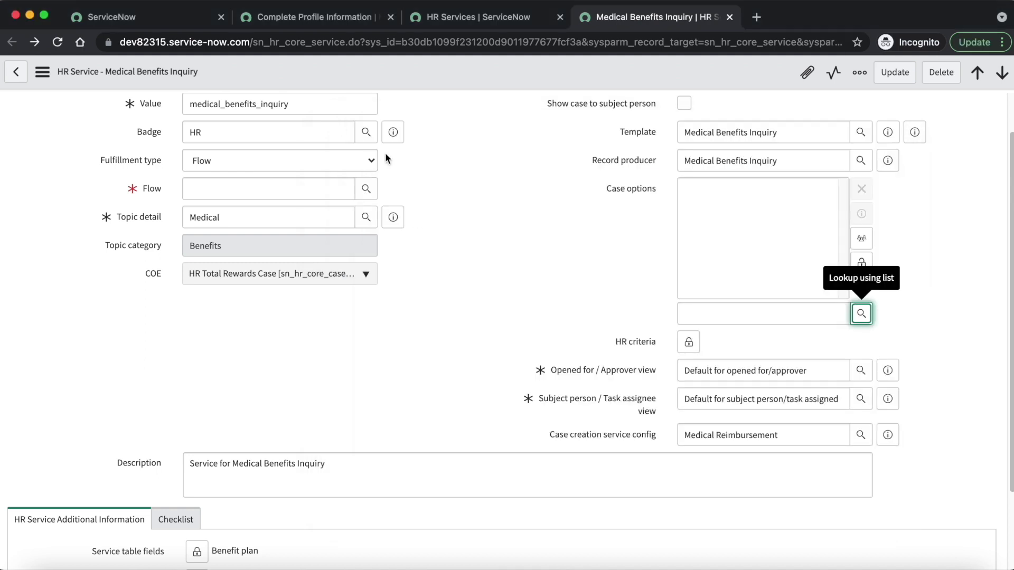
- Lock the Case options field and review the Checklist and HR Service Additional Information sections of the service
{"action": "left_click", "coordinate": [861, 263]}
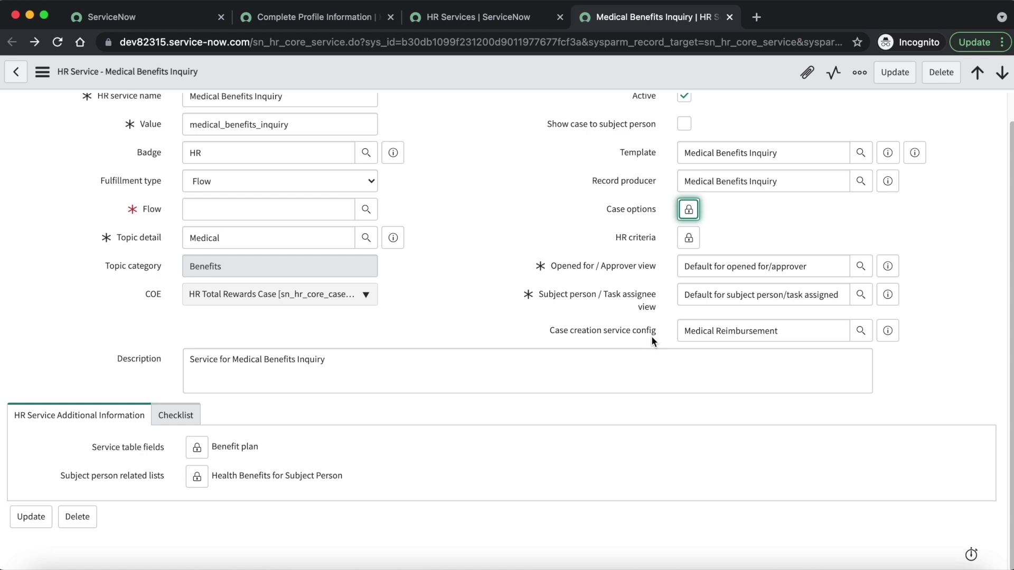
{"action": "scroll", "coordinate": [651, 336], "scroll_direction": "up", "scroll_amount": 1}
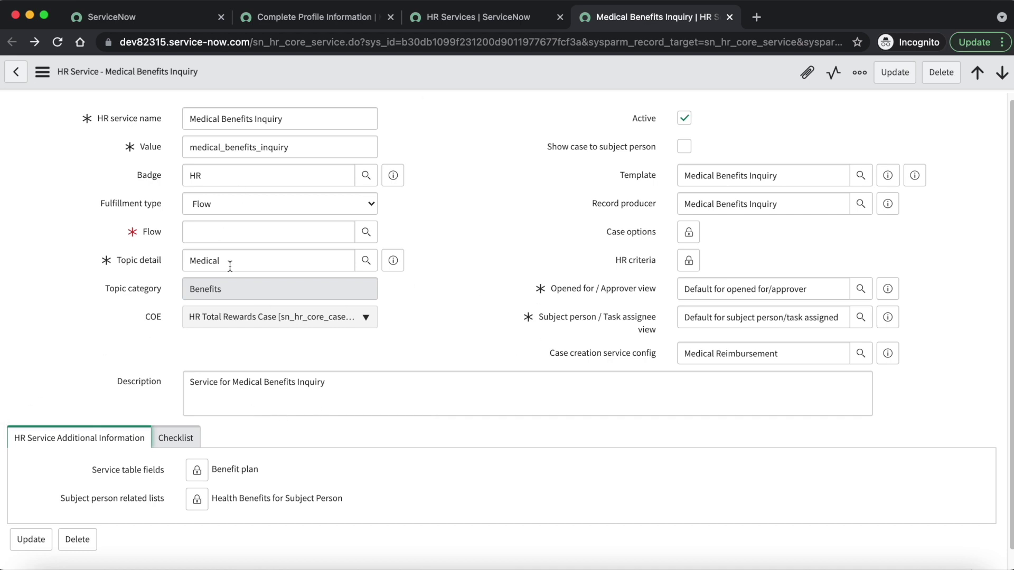
{"action": "left_click", "coordinate": [174, 441]}
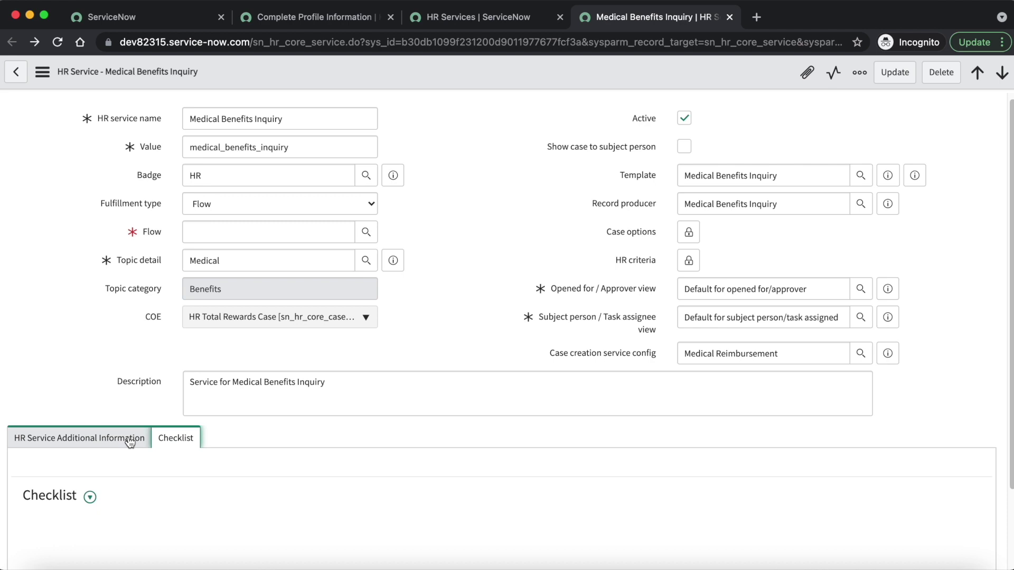
{"action": "left_click", "coordinate": [107, 441]}
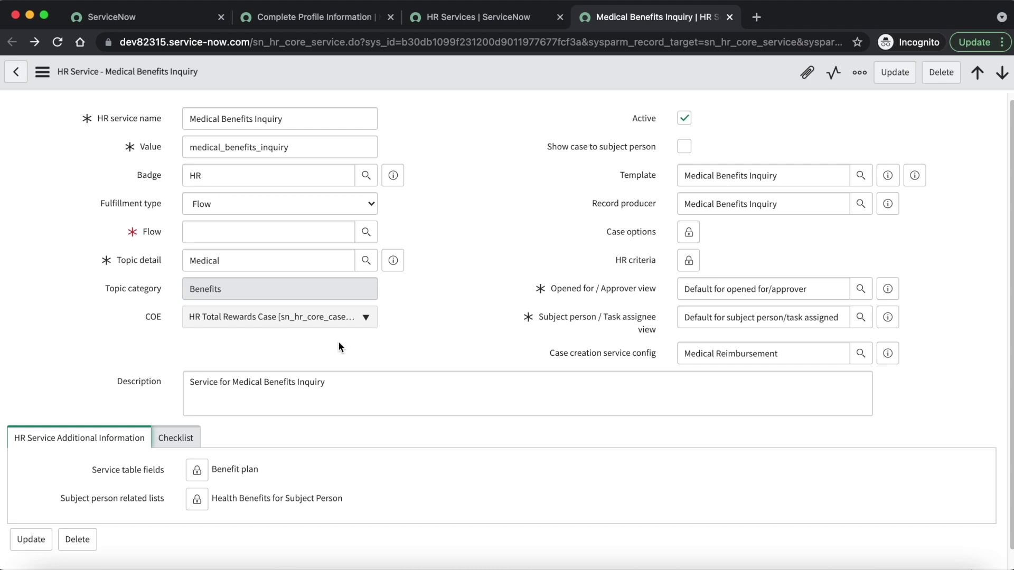
{"action": "left_click", "coordinate": [176, 438]}
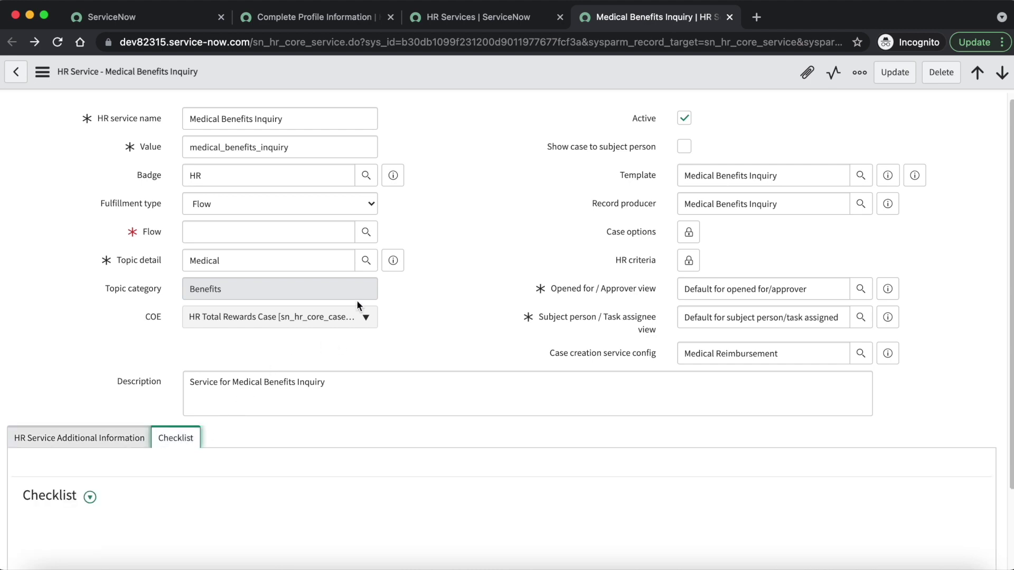
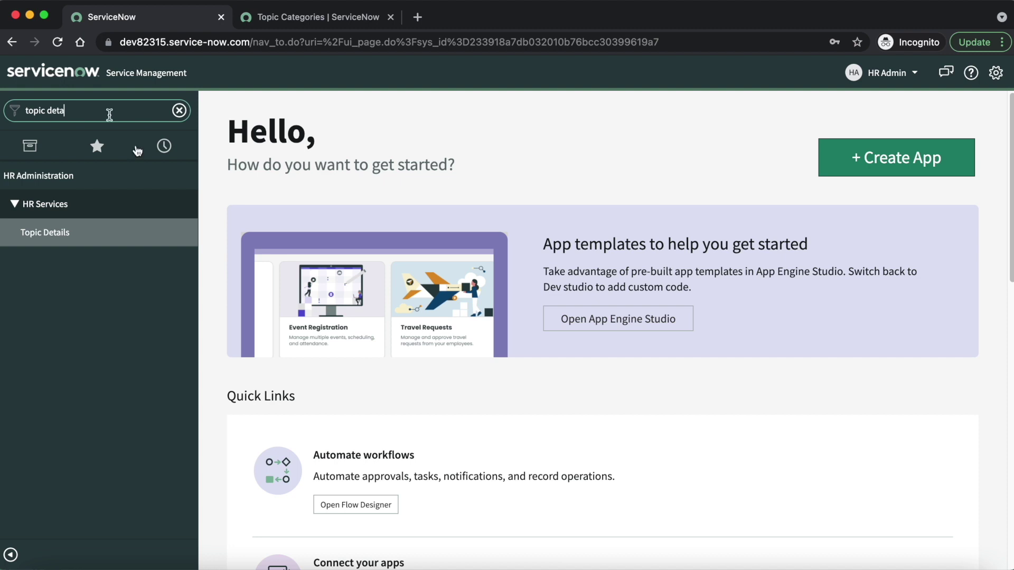
- Open the Topic Details list in a separate browser tab and filter it by name with *medical
{"action": "left_click", "coordinate": [63, 234], "text": "super"}
{"action": "left_click", "coordinate": [459, 26]}
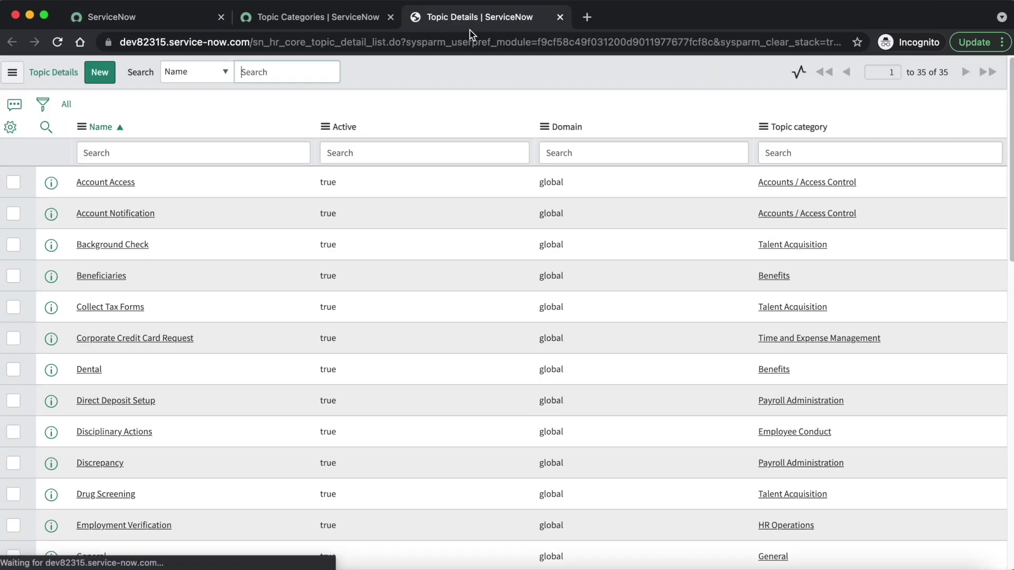
{"action": "left_click", "coordinate": [206, 156]}
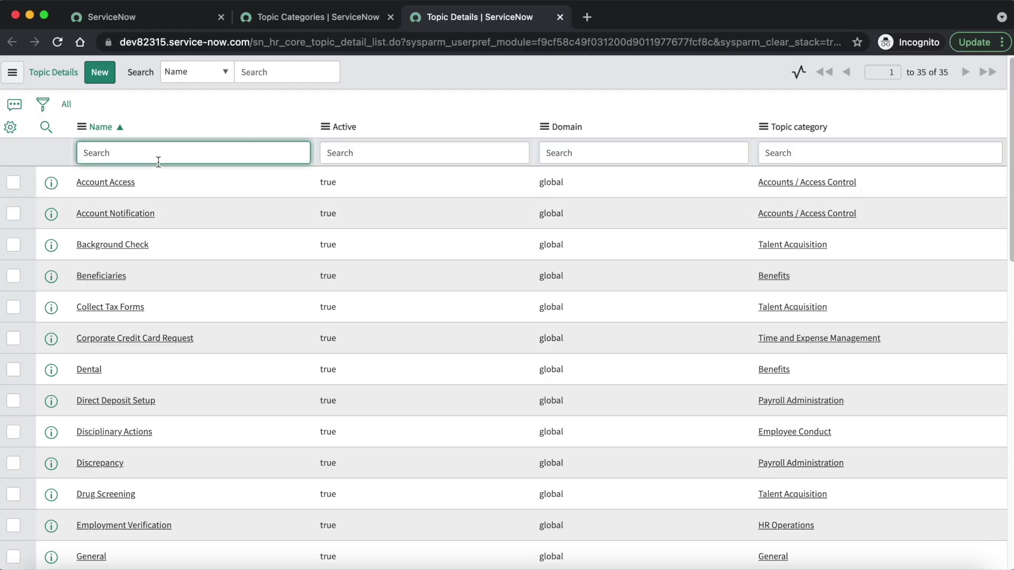
{"action": "type", "text": "*medical"}
{"action": "key", "text": "Return"}
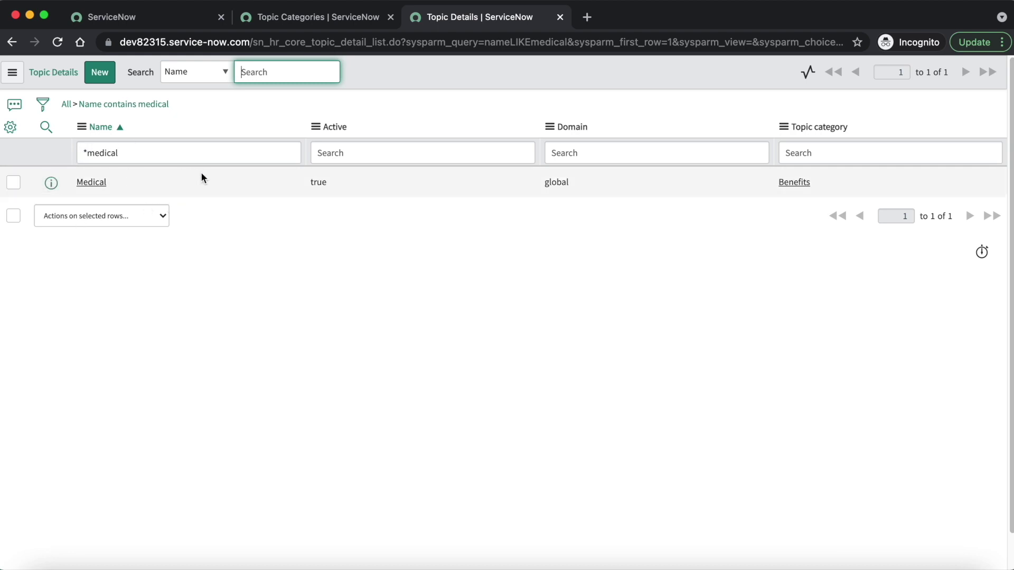
- Start a new topic category with HR Total Rewards Case as its COE, checking the values against the Use Case slide
{"action": "left_click", "coordinate": [332, 20]}
{"action": "key", "text": "super+Tab"}
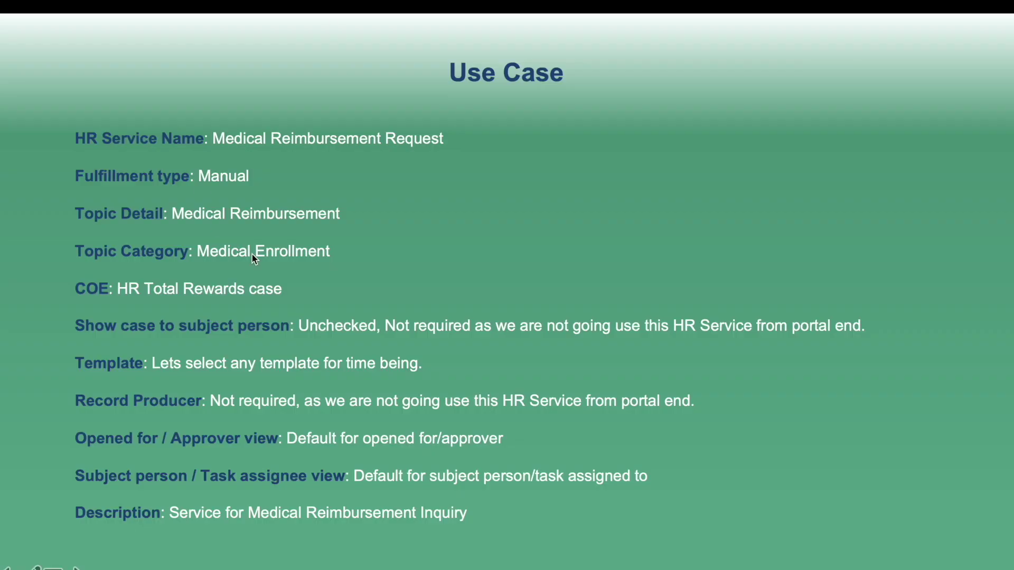
{"action": "key", "text": "super+Tab"}
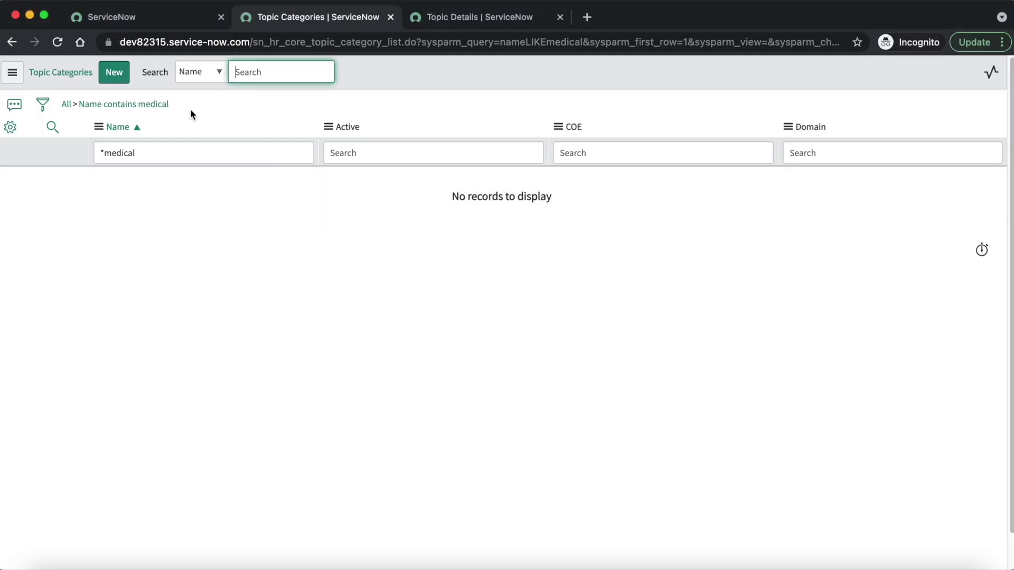
{"action": "left_click", "coordinate": [116, 74]}
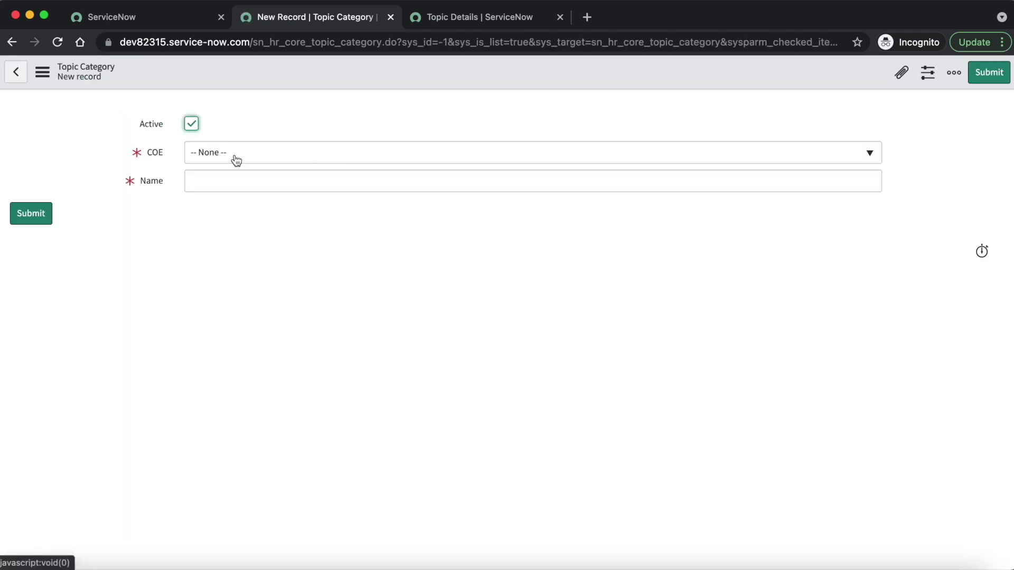
{"action": "key", "text": "super+Tab"}
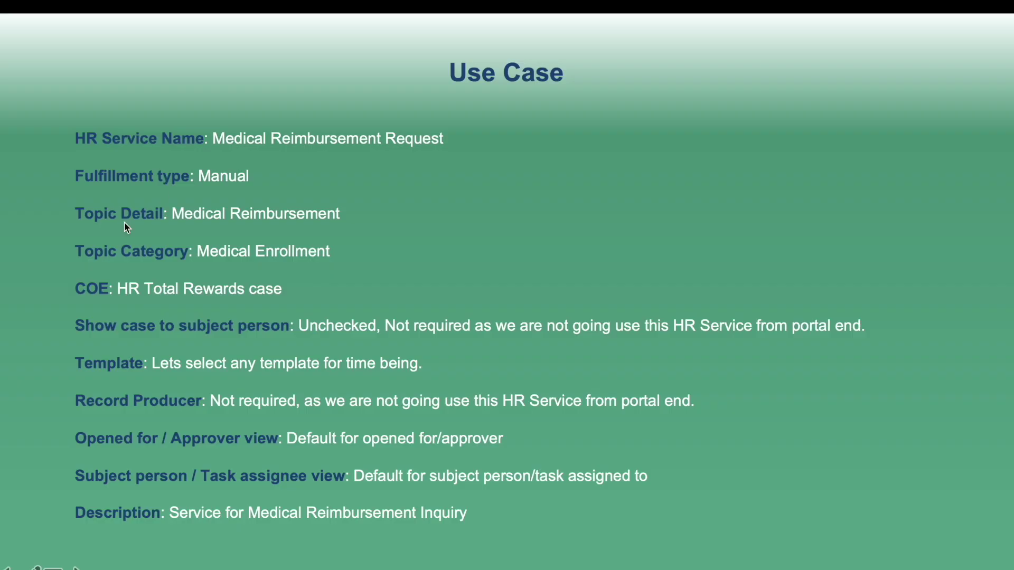
{"action": "key", "text": "super+Tab"}
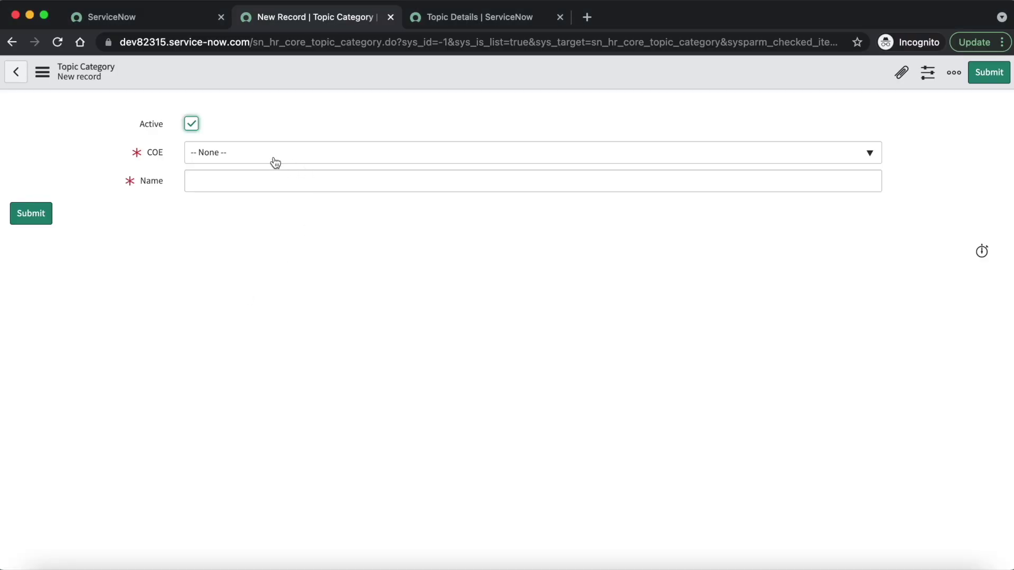
{"action": "left_click", "coordinate": [271, 154]}
{"action": "type", "text": "hr t"}
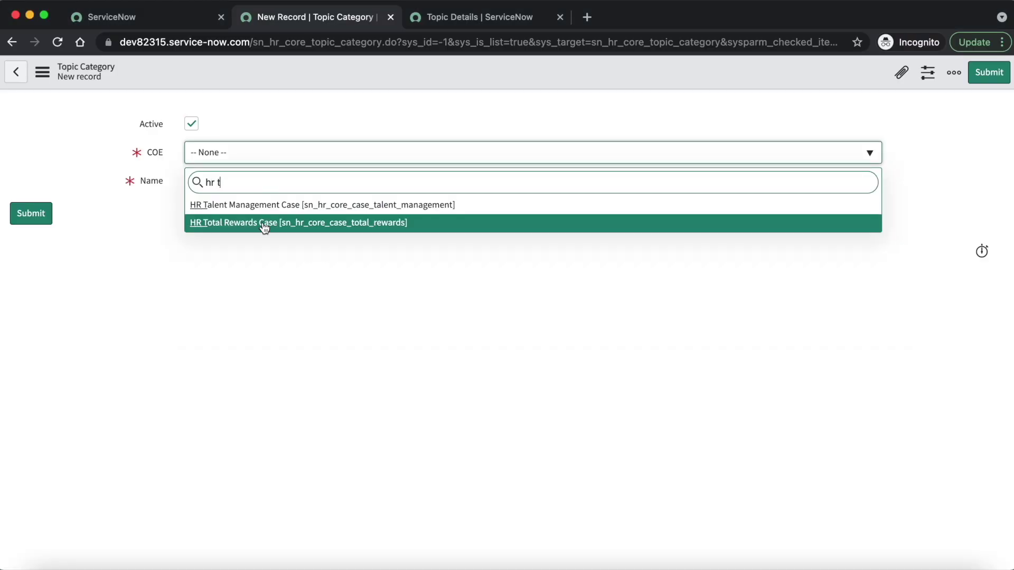
{"action": "left_click", "coordinate": [263, 224]}
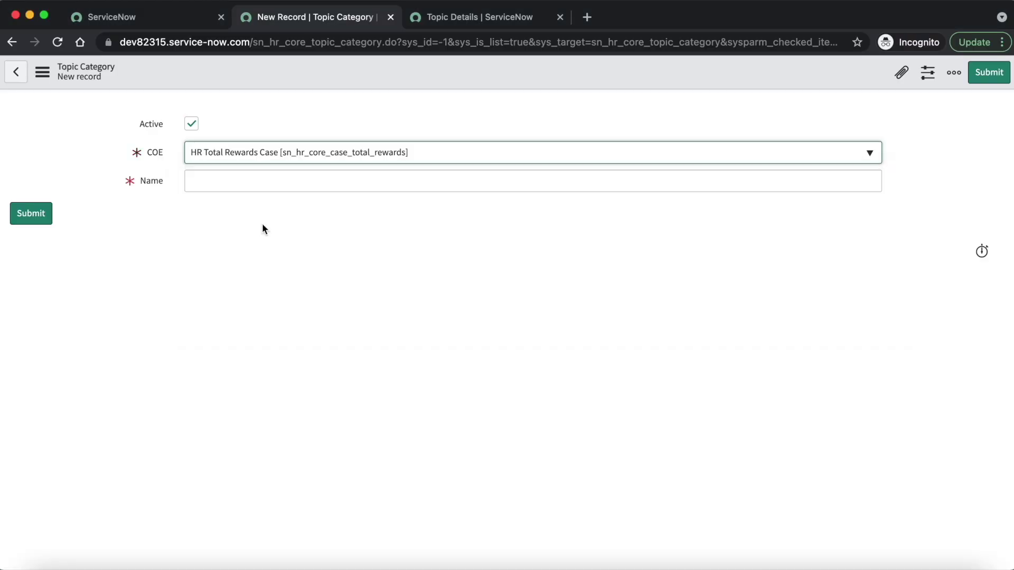
- Name the new topic category Medical Enrollment and submit it
{"action": "left_click", "coordinate": [271, 179]}
{"action": "type", "text": "Medic"}
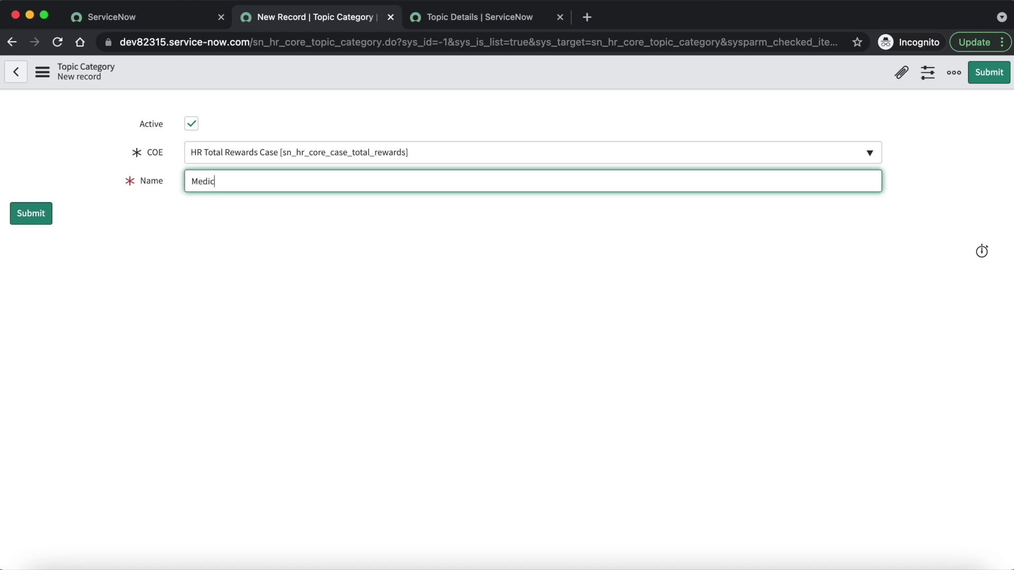
{"action": "type", "text": "al Enrollment"}
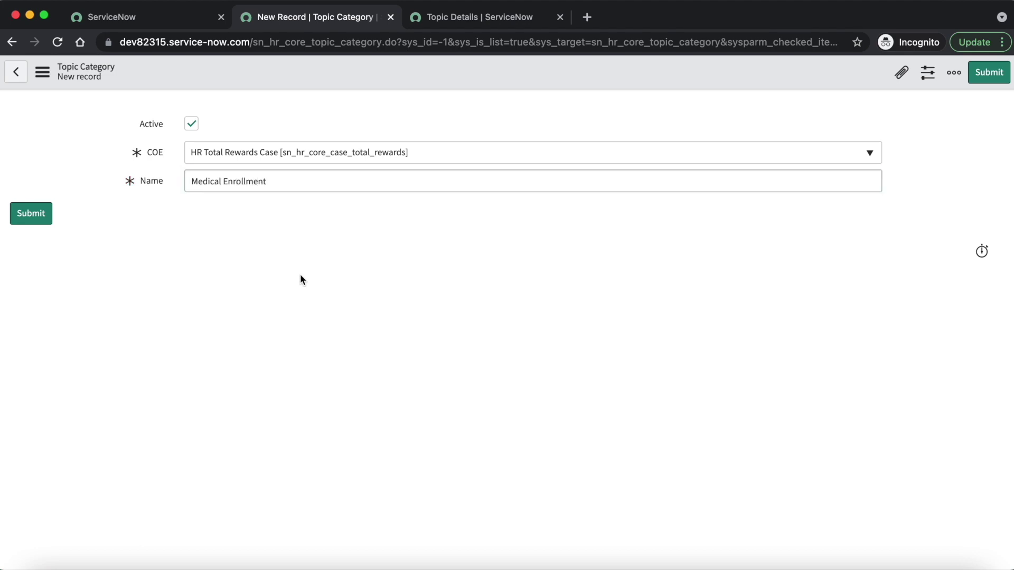
{"action": "left_click", "coordinate": [29, 214]}
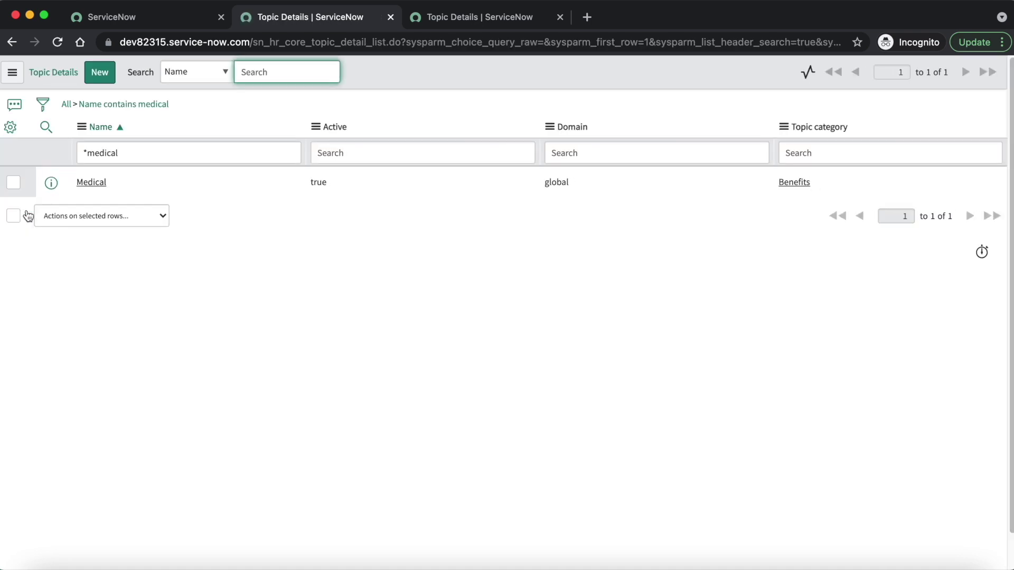
- Find Topic Categories in the navigator, open its list in a separate browser tab and close both Topic Details tabs
{"action": "left_click", "coordinate": [157, 20]}
{"action": "left_click", "coordinate": [99, 111]}
{"action": "left_click", "coordinate": [99, 111]}
{"action": "key", "text": "BackSpace"}
{"action": "key", "text": "BackSpace"}
{"action": "key", "text": "BackSpace"}
{"action": "key", "text": "BackSpace"}
{"action": "type", "text": "cate"}
{"action": "left_click", "coordinate": [87, 241], "text": "super"}
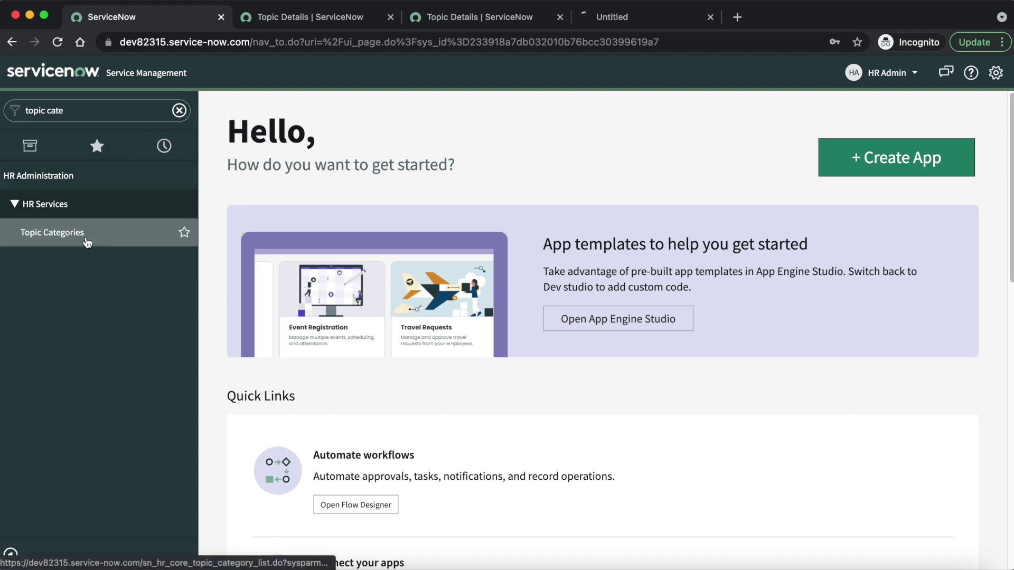
{"action": "left_click", "coordinate": [560, 17]}
{"action": "left_click", "coordinate": [391, 17]}
{"action": "left_click", "coordinate": [352, 19]}
- Filter the topic categories by name with *med and open the Medical Enrollment record
{"action": "left_click", "coordinate": [116, 147]}
{"action": "type", "text": "*med"}
{"action": "key", "text": "Return"}
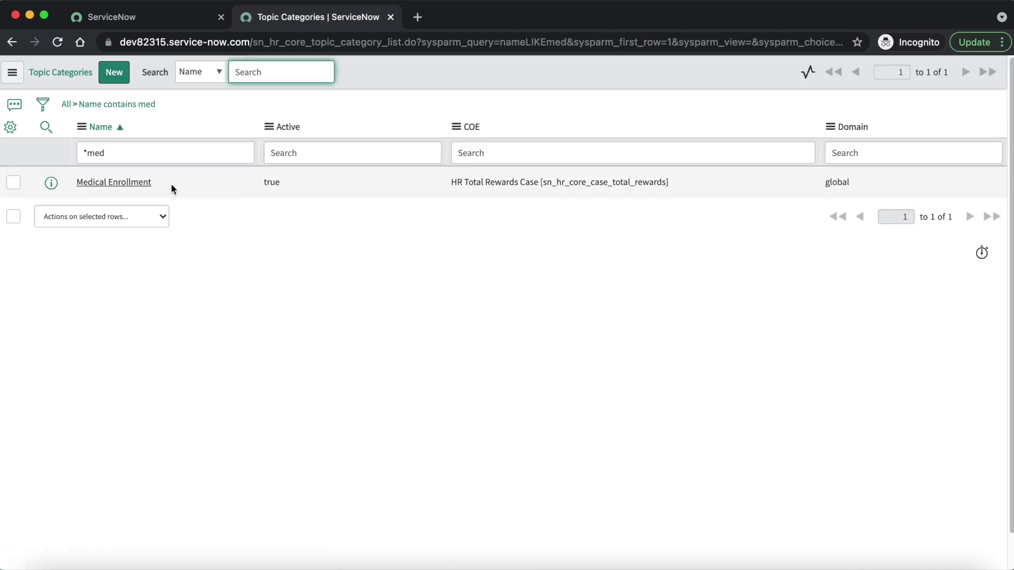
{"action": "left_click", "coordinate": [143, 183]}
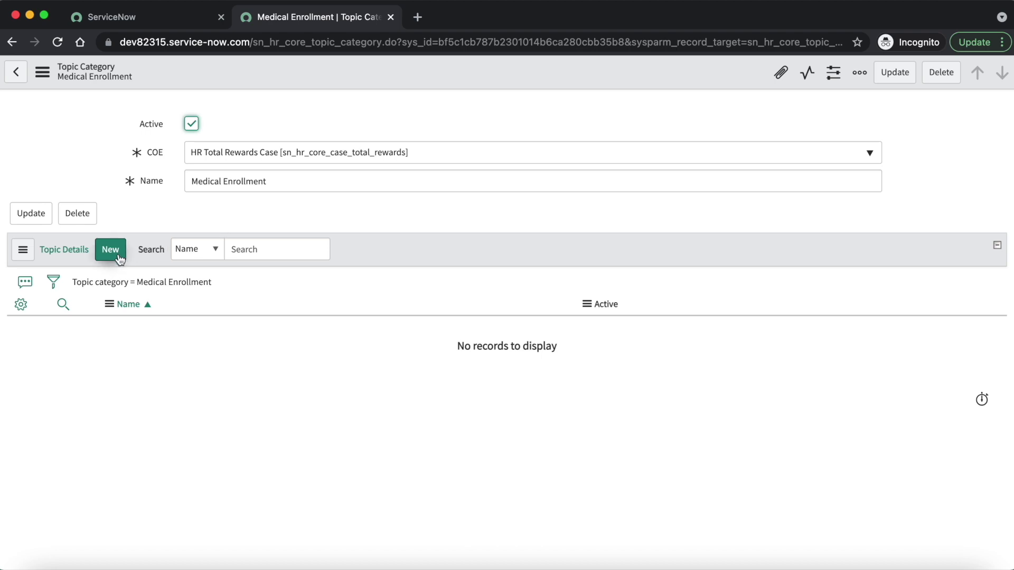
- Create a topic detail named Medical Reimbursement under the Medical Enrollment category and submit it
{"action": "left_click", "coordinate": [121, 254]}
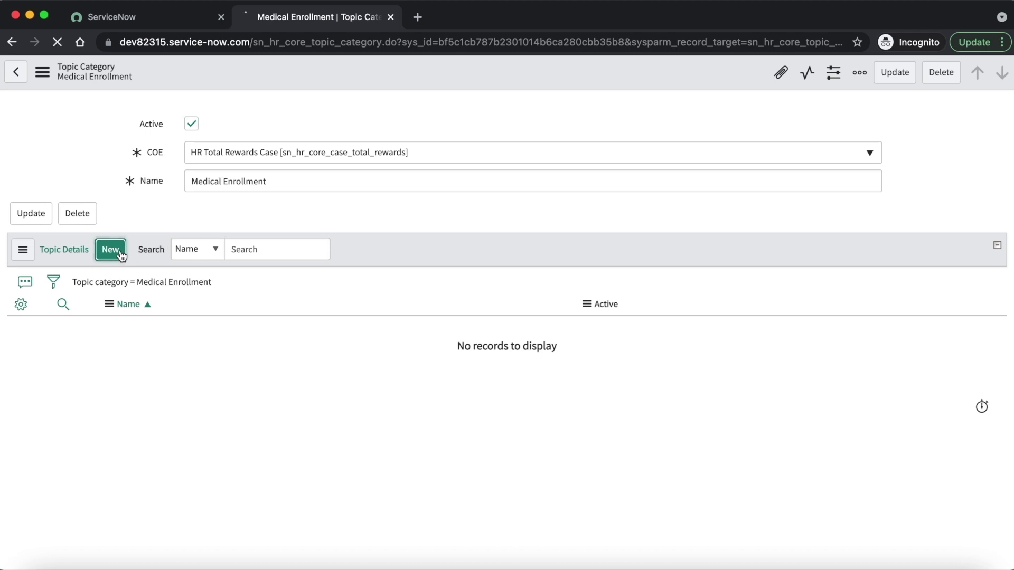
{"action": "left_click", "coordinate": [247, 160]}
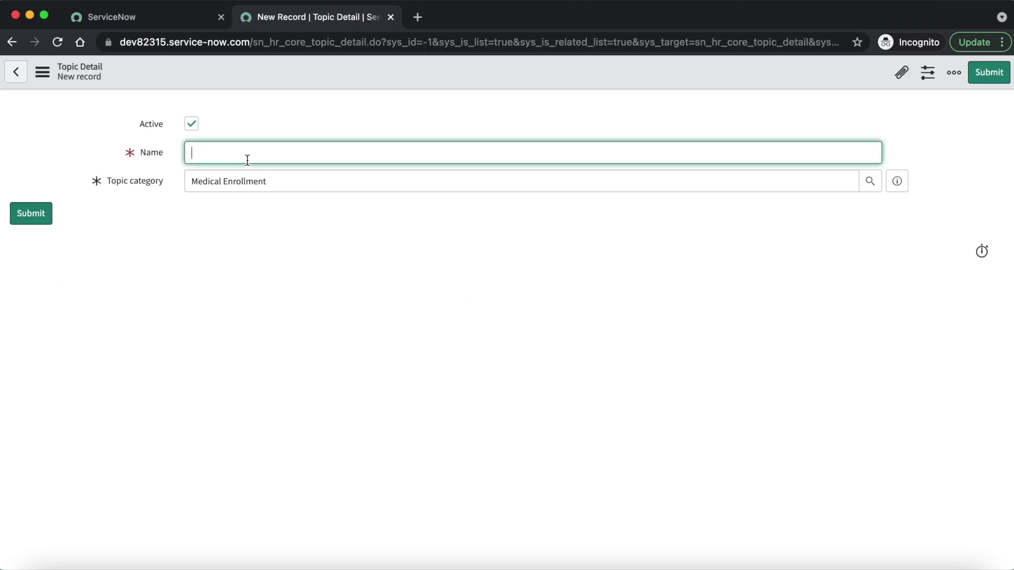
{"action": "type", "text": "Medical Reimbursement"}
{"action": "left_click", "coordinate": [304, 317]}
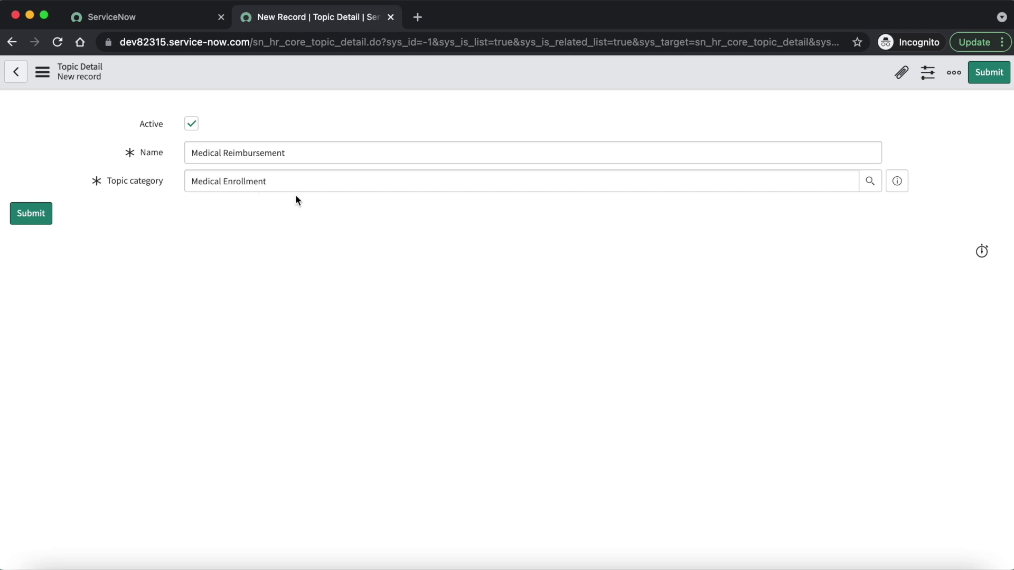
{"action": "left_click", "coordinate": [31, 213]}
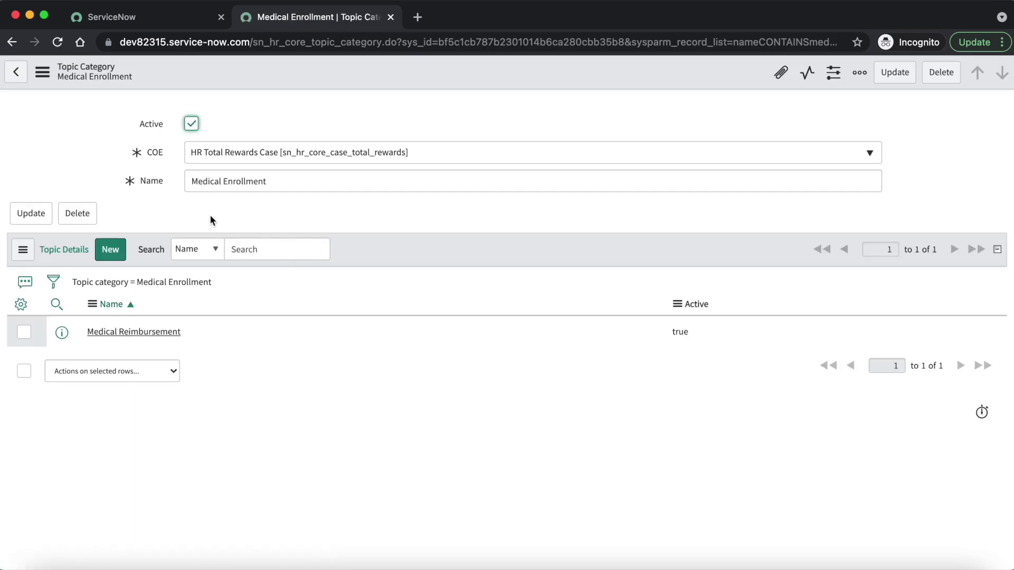
- Open the Medical Reimbursement topic detail and start a new HR service from its HR Services related list
{"action": "left_click", "coordinate": [148, 332]}
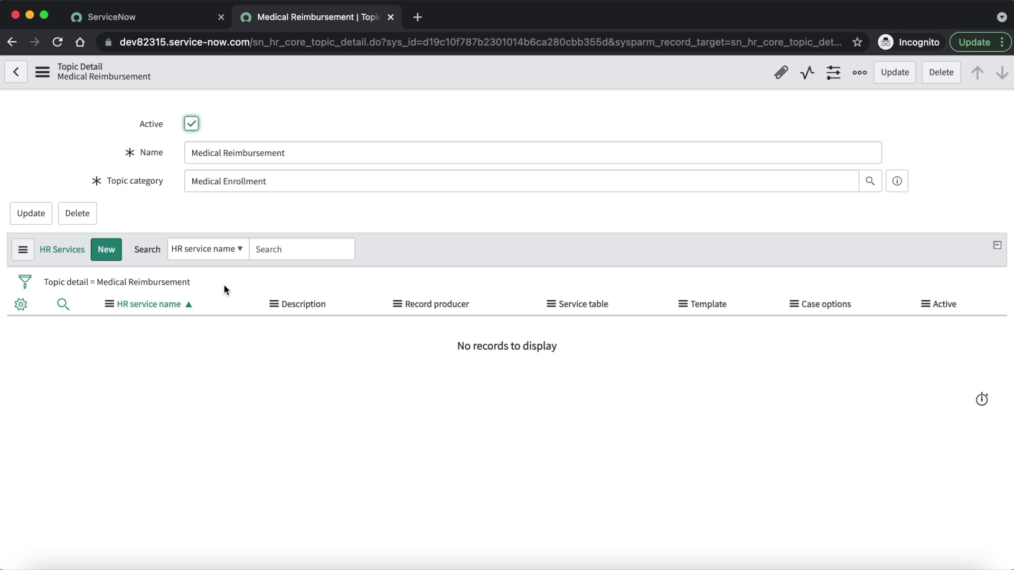
{"action": "left_click", "coordinate": [108, 253]}
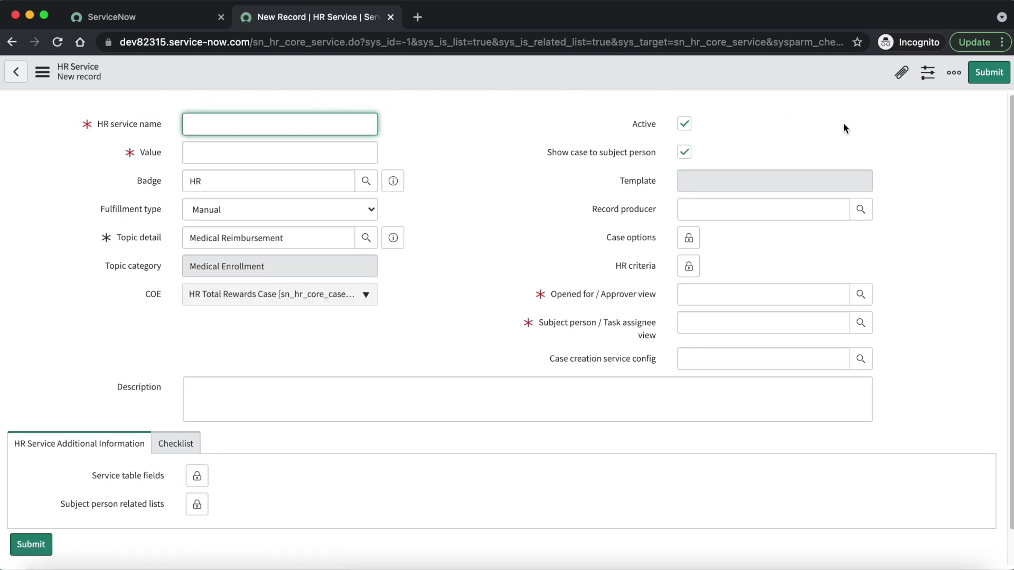
- Start another new HR service from HR Service Configuration in a separate browser tab and compare its form with the one from the topic detail
{"action": "left_click", "coordinate": [176, 11]}
{"action": "left_click", "coordinate": [111, 112]}
{"action": "key", "text": "BackSpace"}
{"action": "type", "text": "hr"}
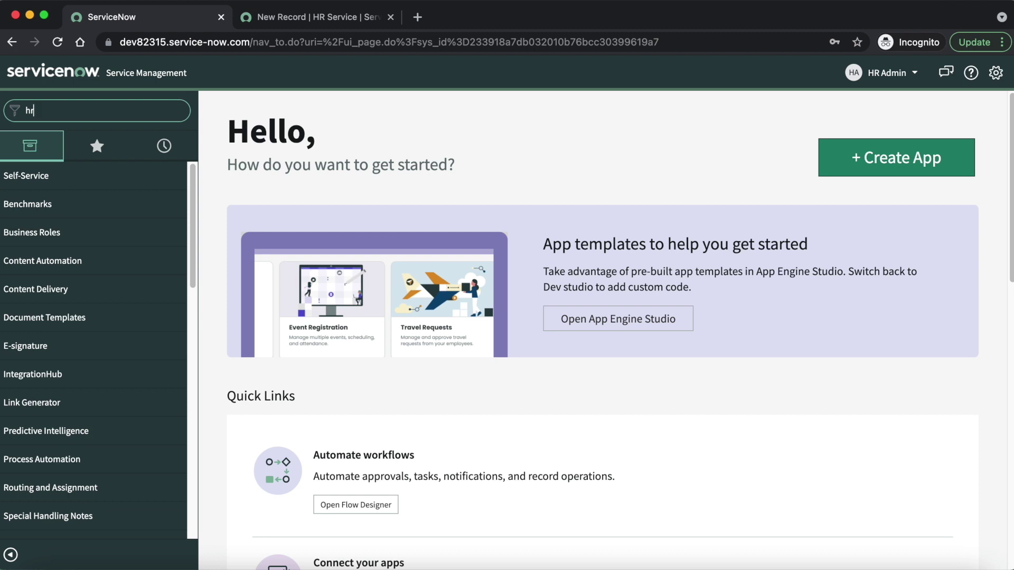
{"action": "type", "text": " service"}
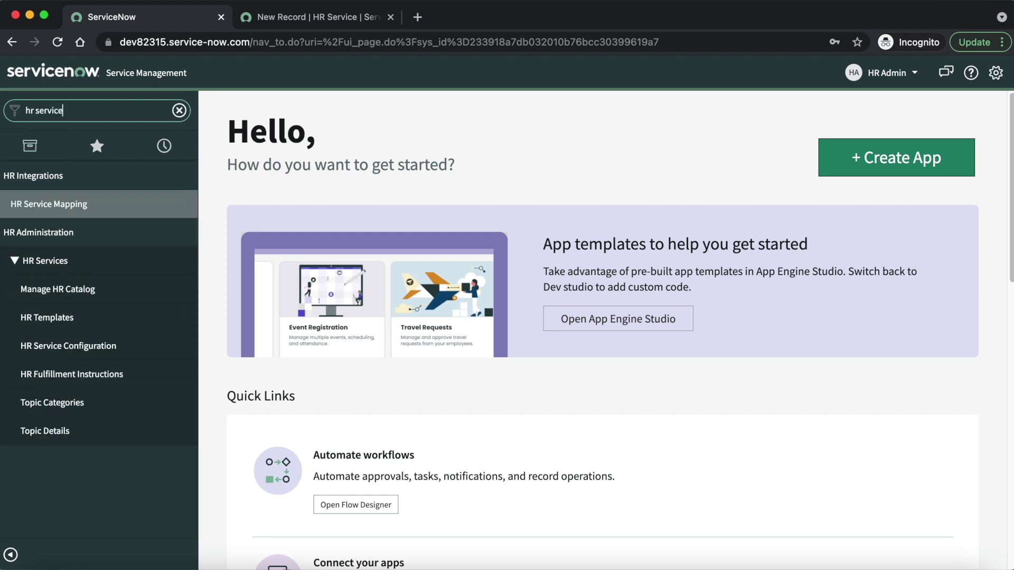
{"action": "left_click", "coordinate": [99, 355], "text": "super"}
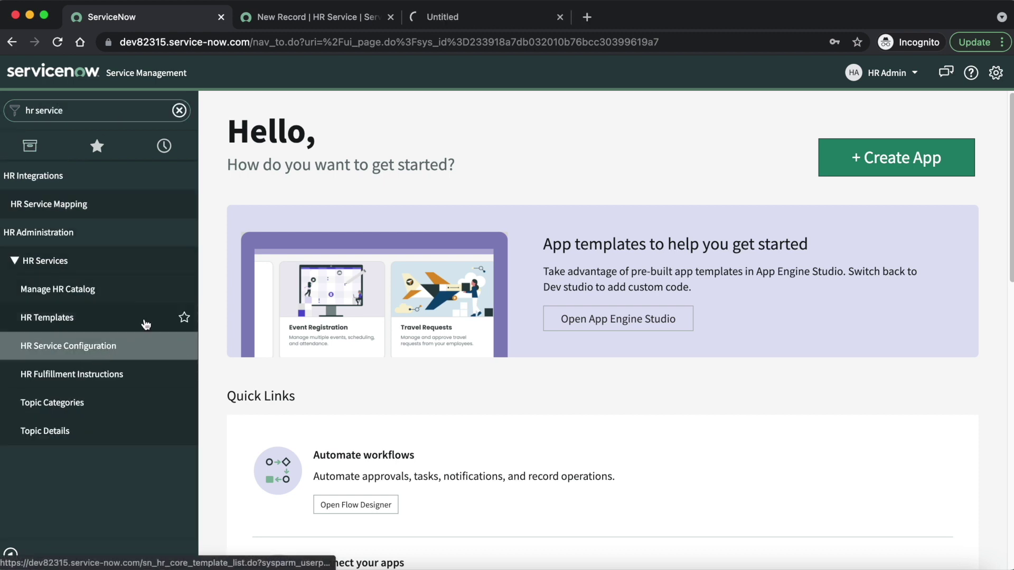
{"action": "left_click", "coordinate": [501, 20]}
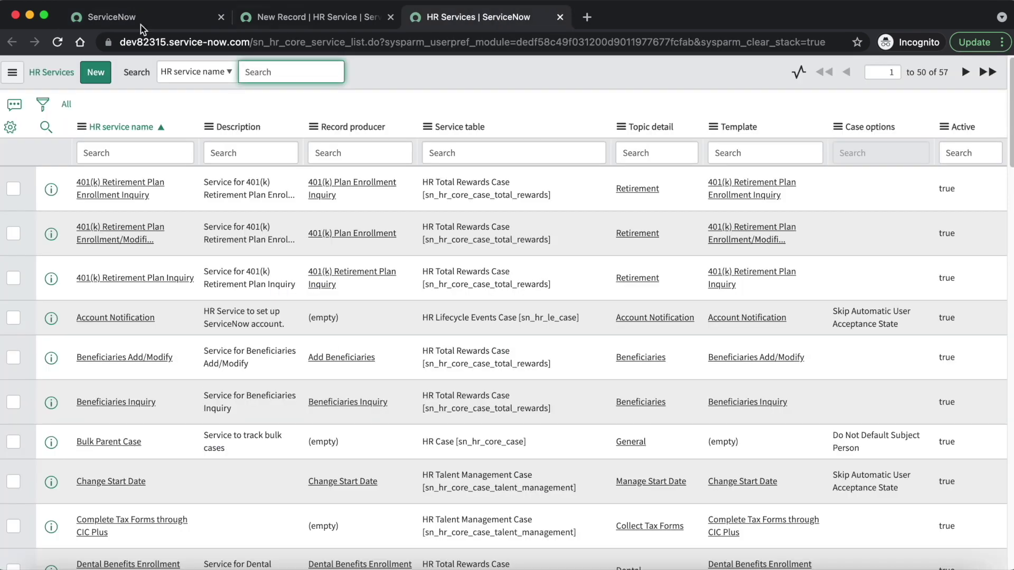
{"action": "left_click", "coordinate": [109, 77]}
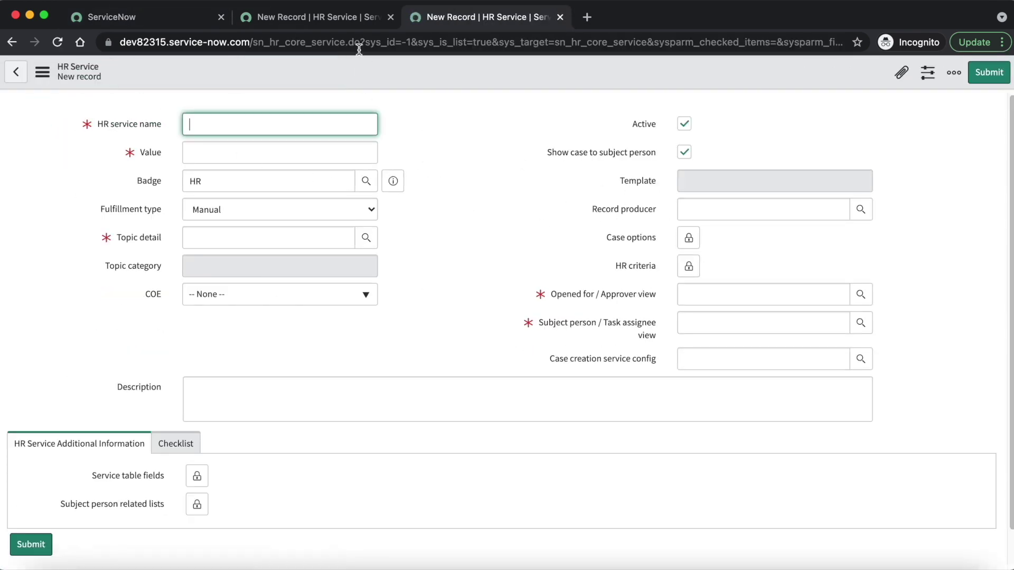
{"action": "left_click", "coordinate": [332, 21]}
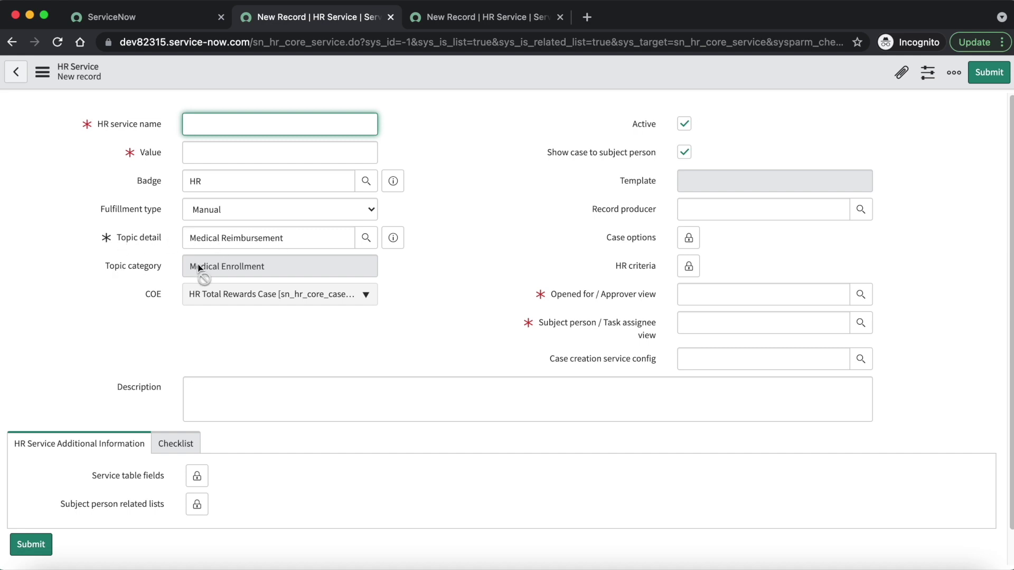
{"action": "left_click", "coordinate": [466, 20]}
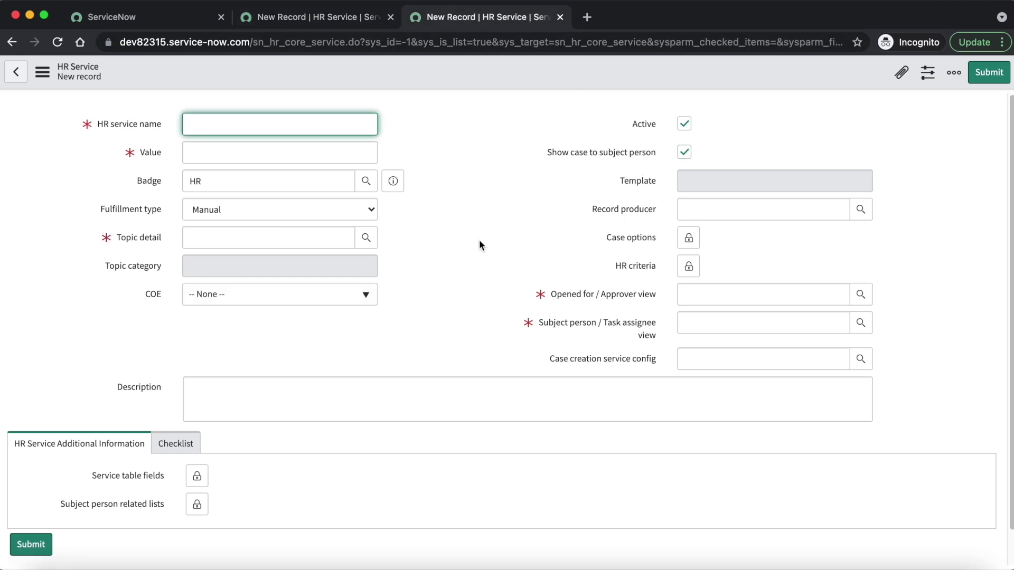
- Set the new HR service's topic detail to Medical Reimbursement and close the duplicate new-record browser tab
{"action": "left_click", "coordinate": [255, 239]}
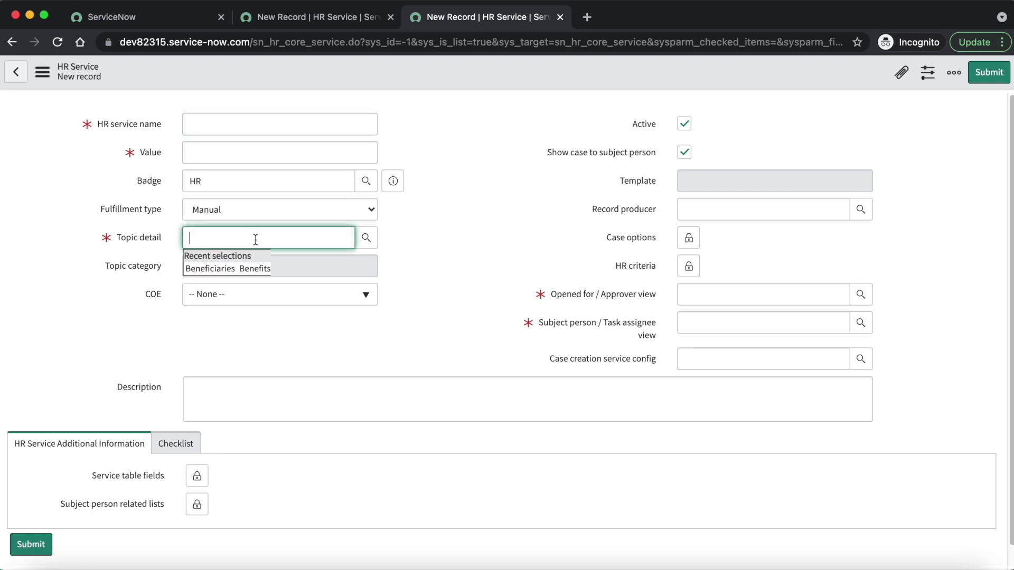
{"action": "type", "text": "medi"}
{"action": "left_click", "coordinate": [255, 282]}
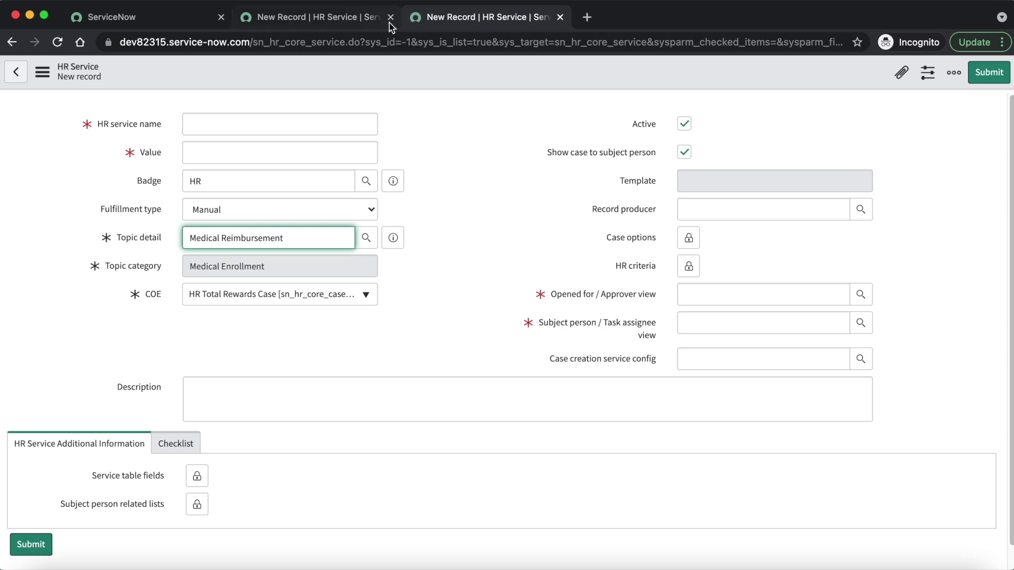
{"action": "left_click", "coordinate": [390, 17]}
{"action": "left_click", "coordinate": [500, 148]}
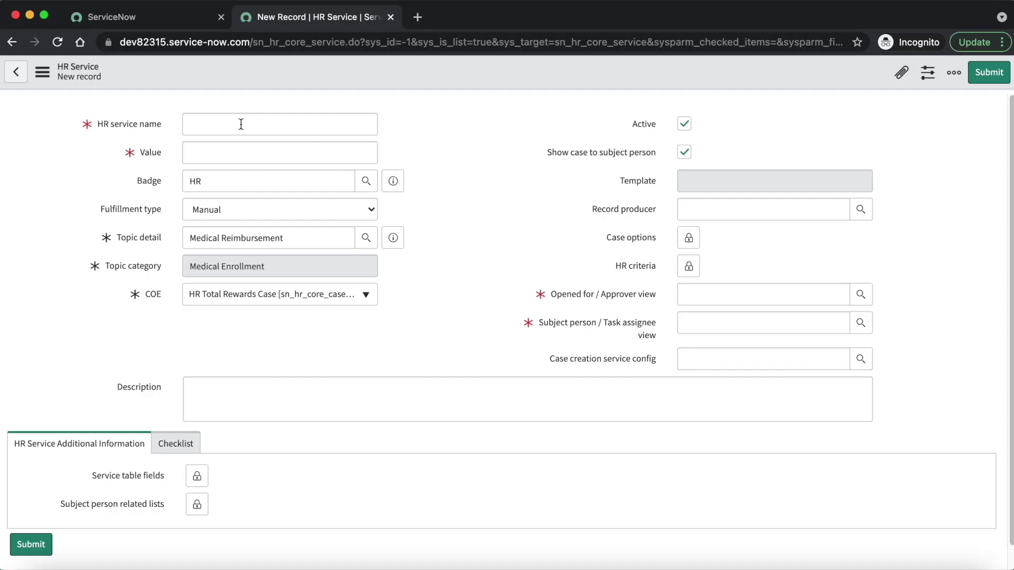
- Name the new HR service "Medical Reimbursement request" and let its value fill in from the name
{"action": "left_click", "coordinate": [242, 124]}
{"action": "type", "text": "Medical"}
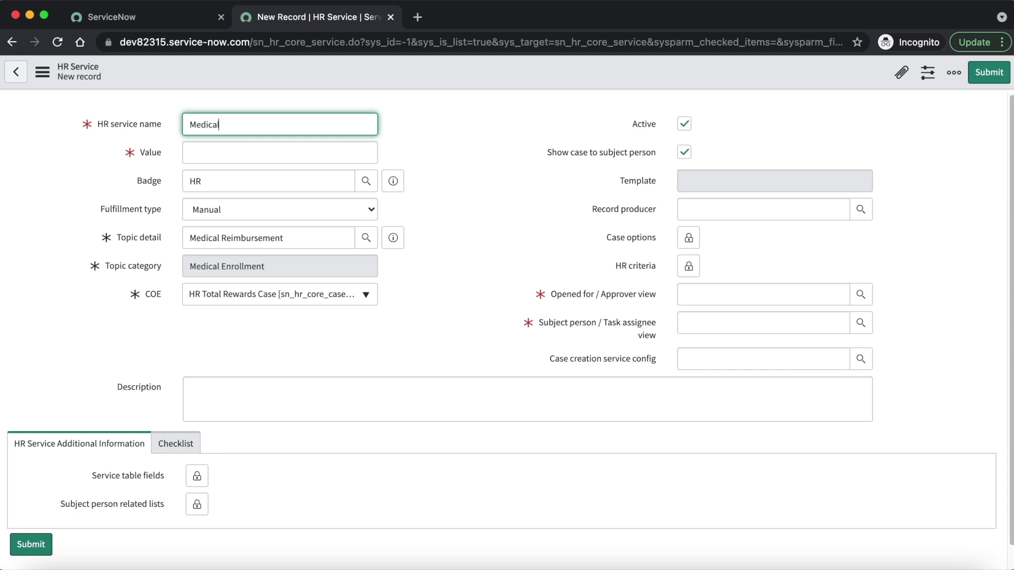
{"action": "type", "text": " Reimbursement request"}
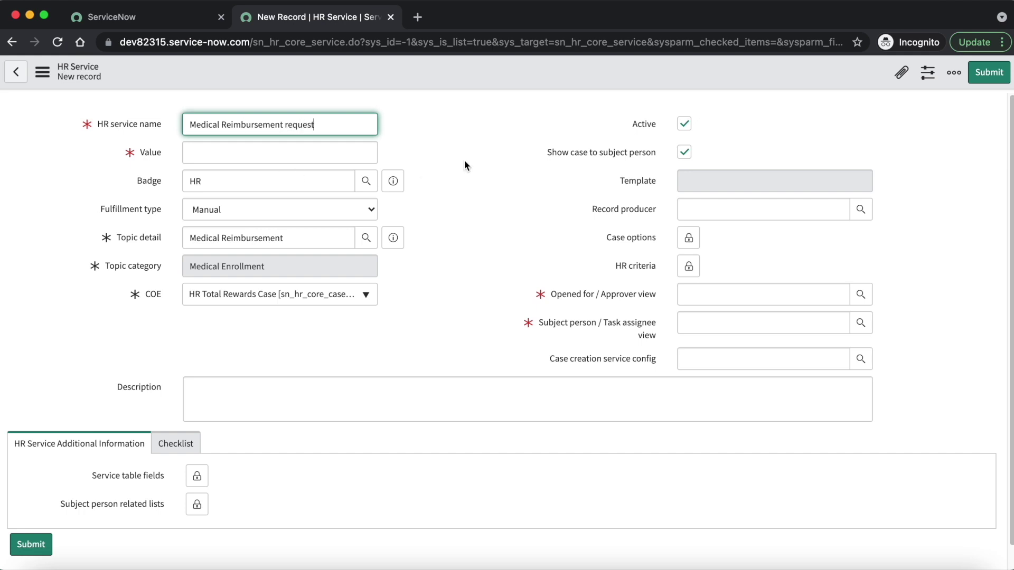
{"action": "left_click", "coordinate": [481, 159]}
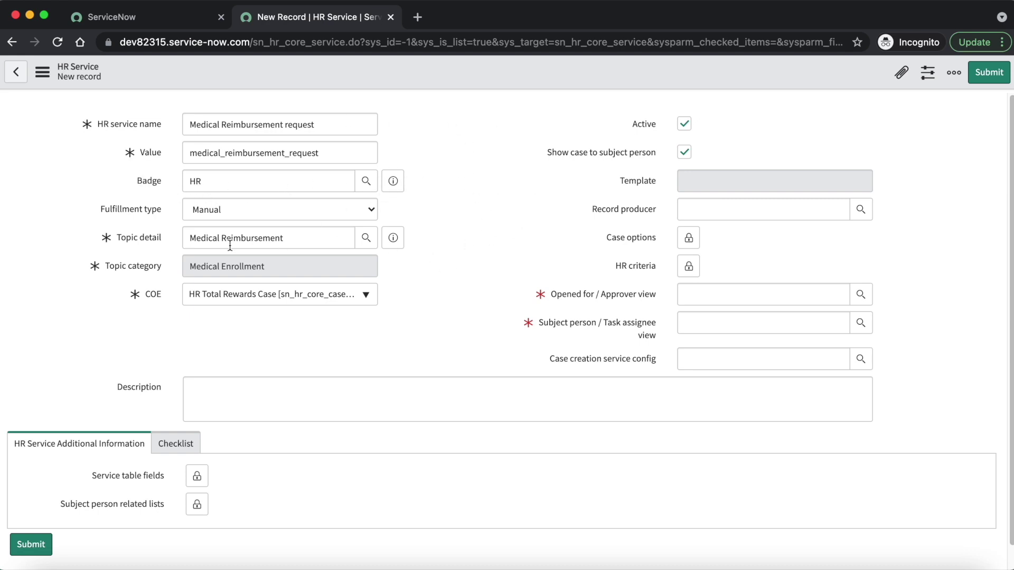
- Consult the Use Case slide in the presentation and turn off Show case to subject person on the HR service
{"action": "key", "text": "super+Tab"}
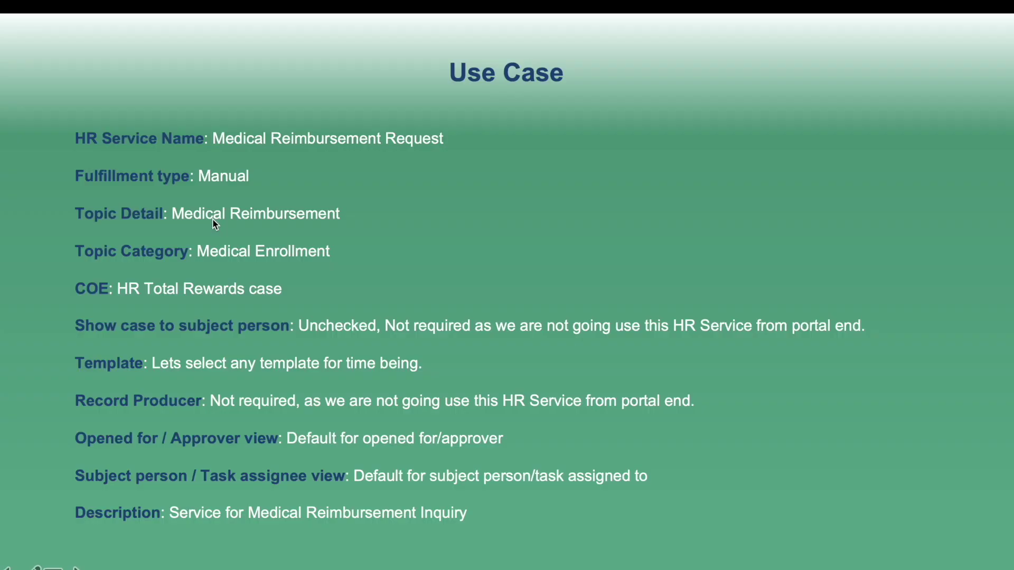
{"action": "key", "text": "super+Tab"}
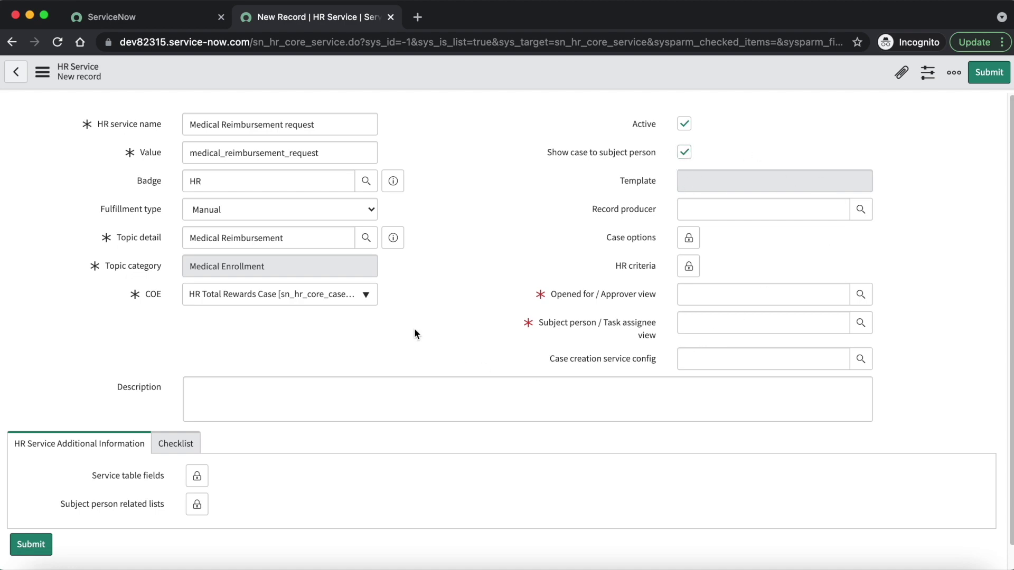
{"action": "key", "text": "super+Tab"}
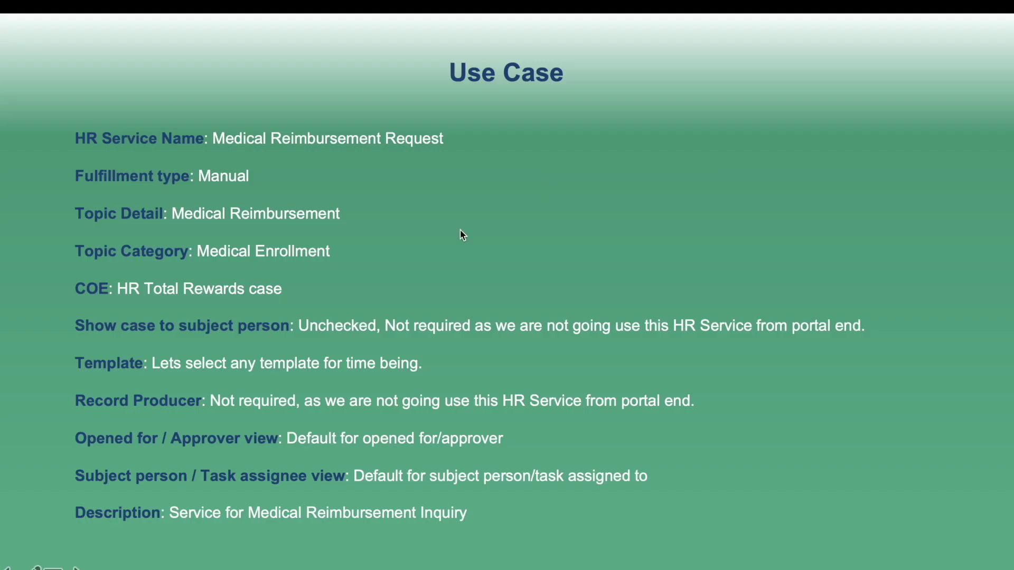
{"action": "key", "text": "super+Tab"}
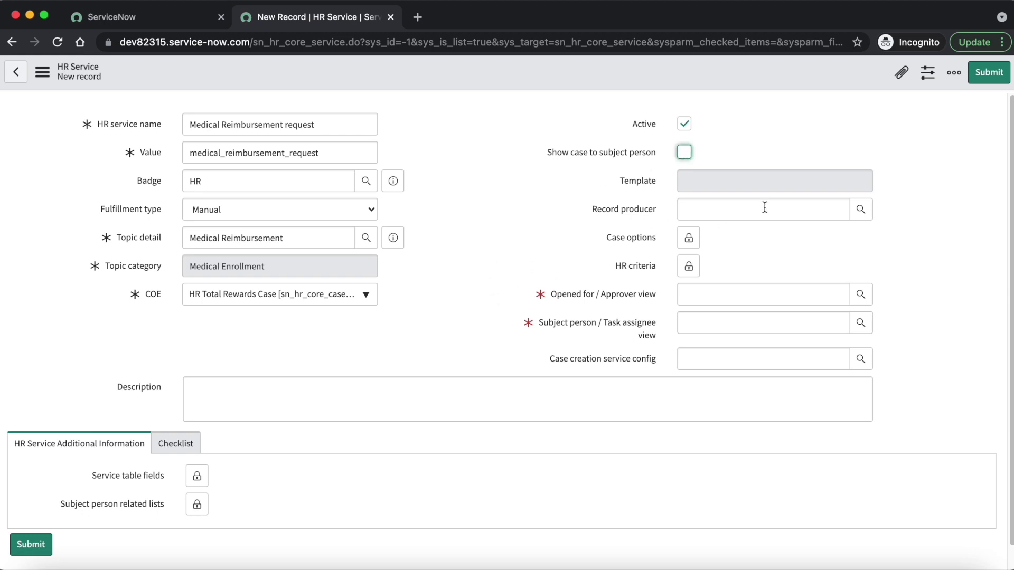
- Consult the Use Case slide and set the Opened for / Approver view to Default for opened for/approver
{"action": "key", "text": "super+Tab"}
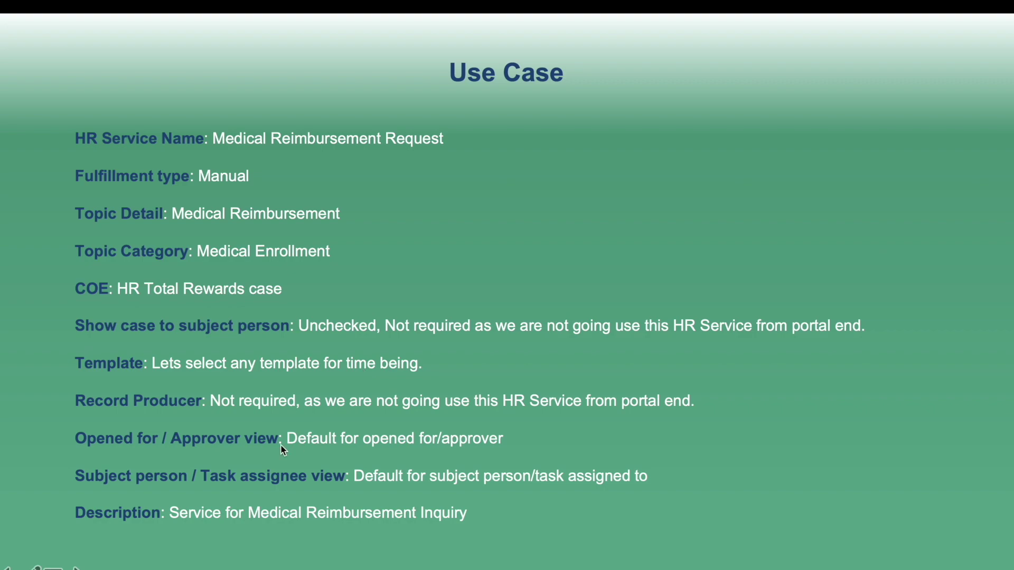
{"action": "key", "text": "super+Tab"}
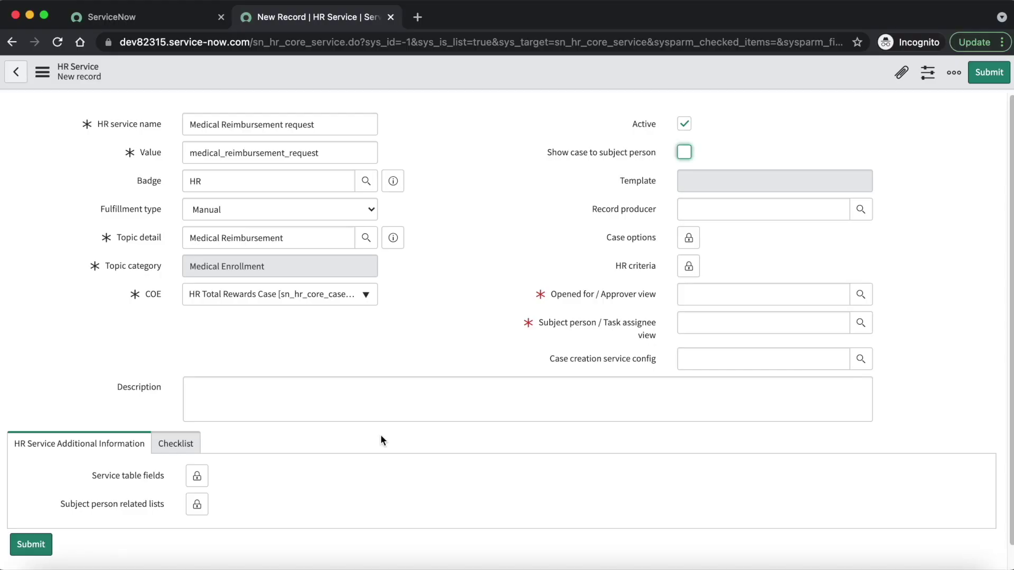
{"action": "key", "text": "super+Tab"}
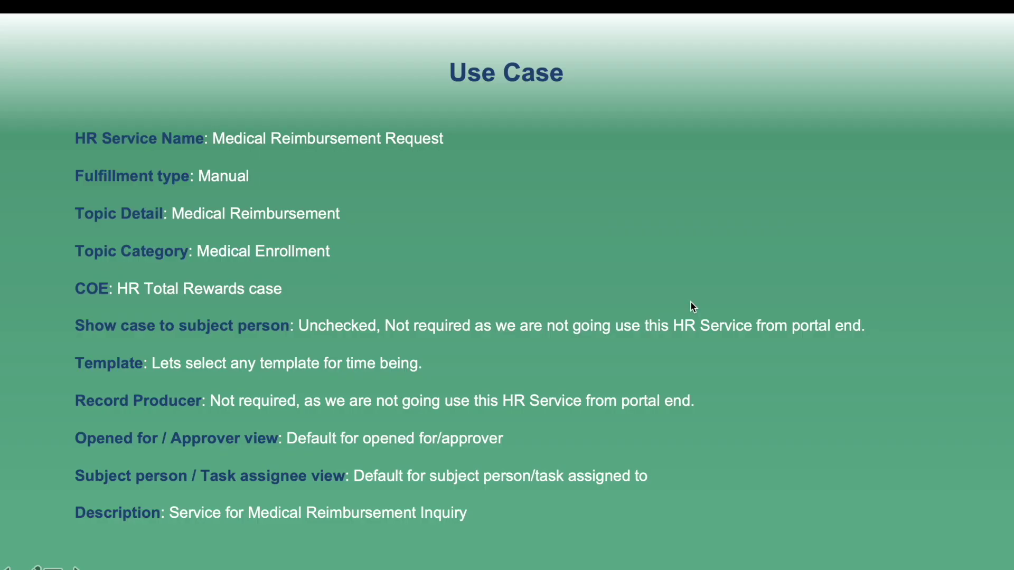
{"action": "key", "text": "super+Tab"}
{"action": "left_click", "coordinate": [692, 299]}
{"action": "type", "text": "de"}
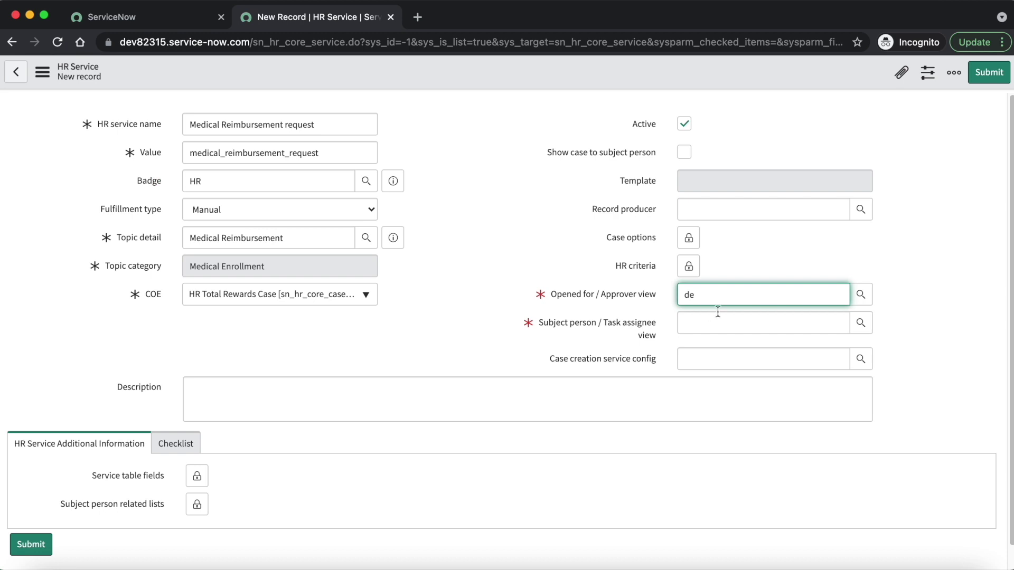
{"action": "left_click", "coordinate": [734, 324]}
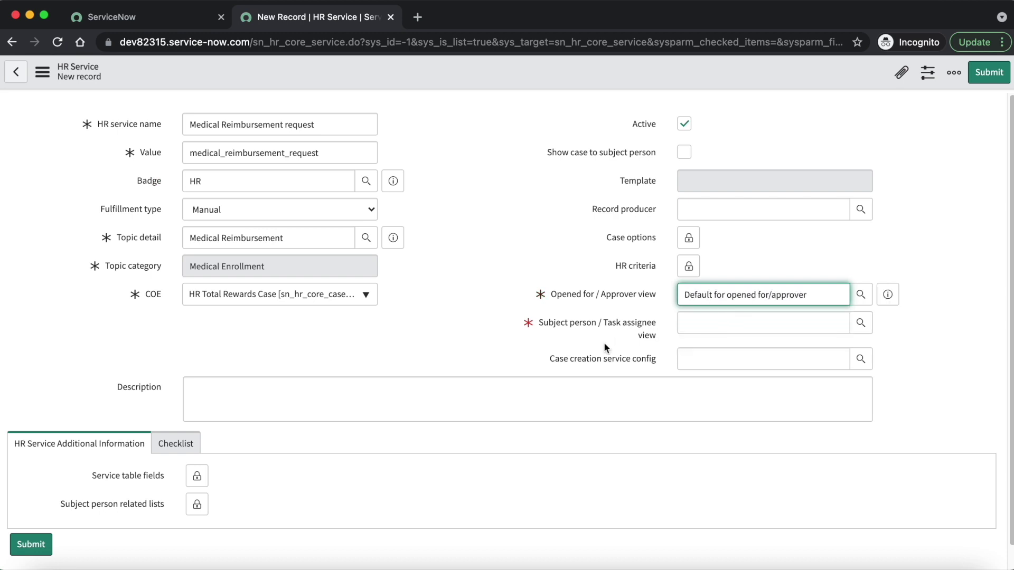
- Set the Subject person / Task assignee view to Default for subject person/task assigned to, as on the slide, and save the HR service
{"action": "key", "text": "super+Tab"}
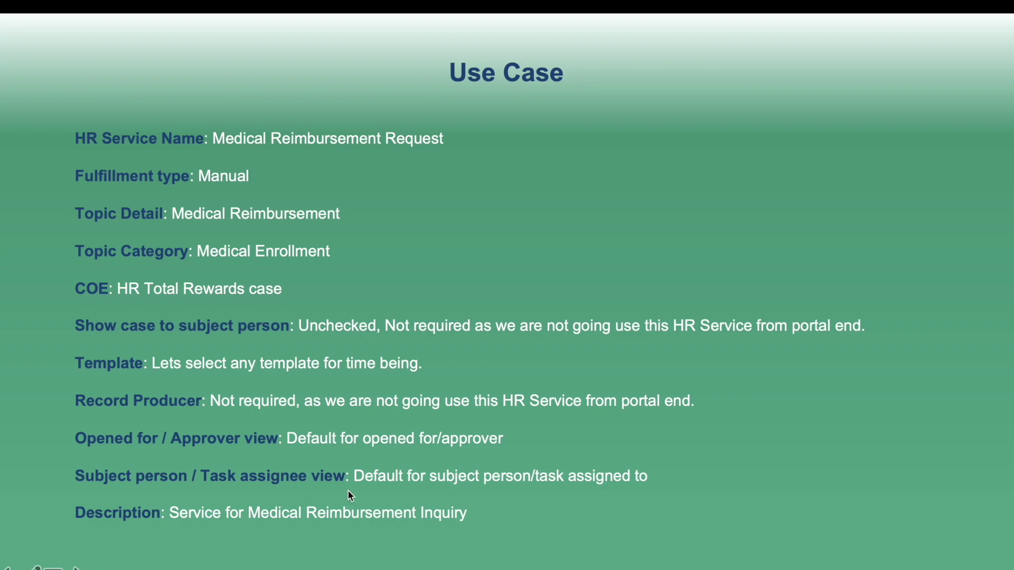
{"action": "key", "text": "super+Tab"}
{"action": "left_click", "coordinate": [699, 324]}
{"action": "type", "text": "def"}
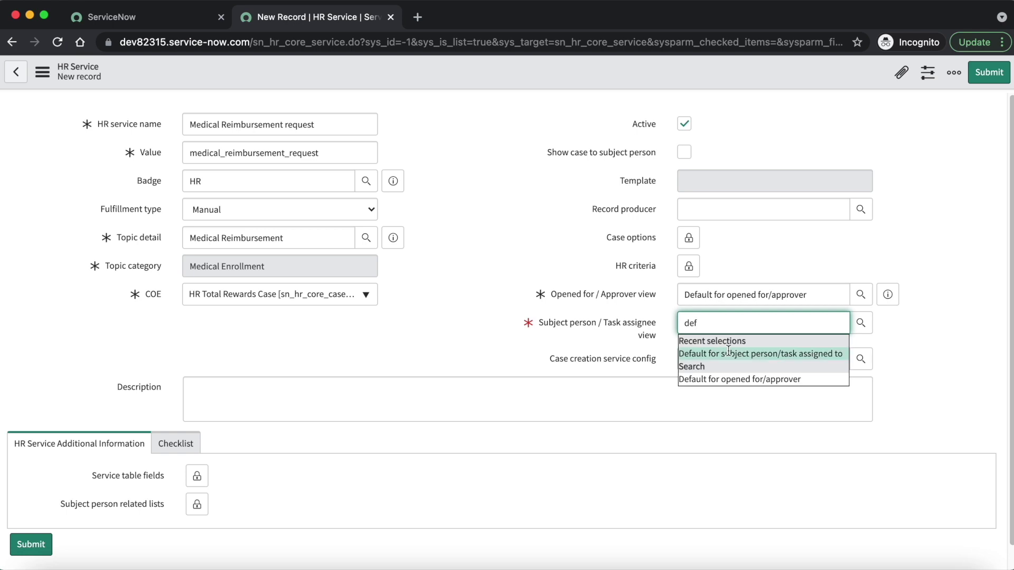
{"action": "left_click", "coordinate": [728, 353]}
{"action": "left_click", "coordinate": [505, 260]}
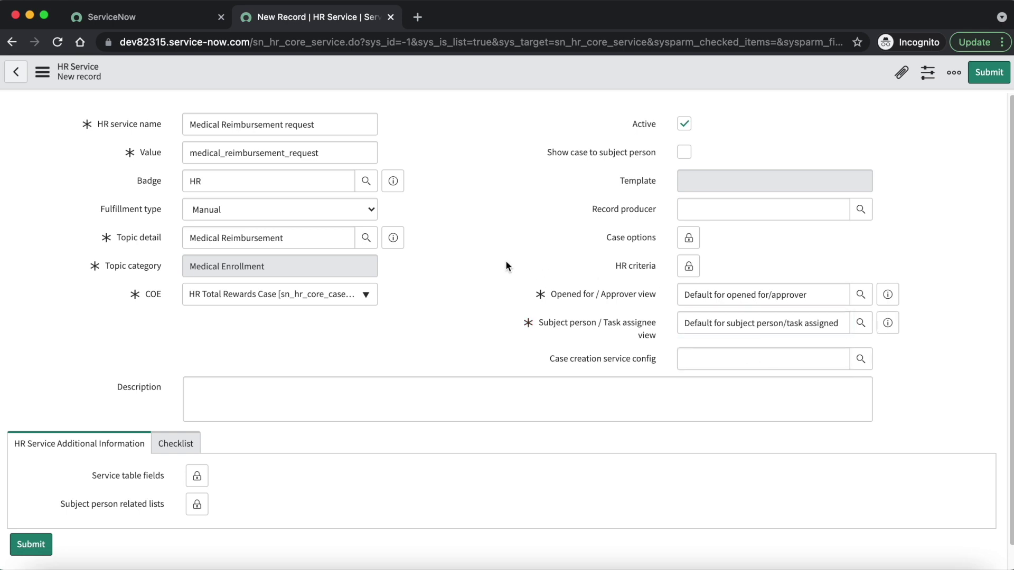
{"action": "right_click", "coordinate": [477, 72]}
{"action": "left_click", "coordinate": [496, 84]}
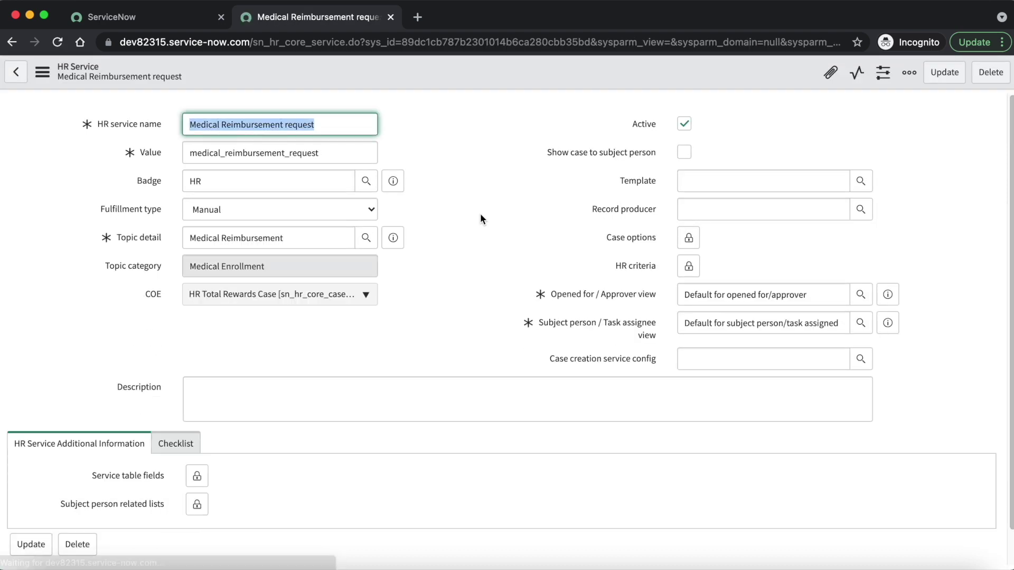
{"action": "left_click", "coordinate": [484, 271]}
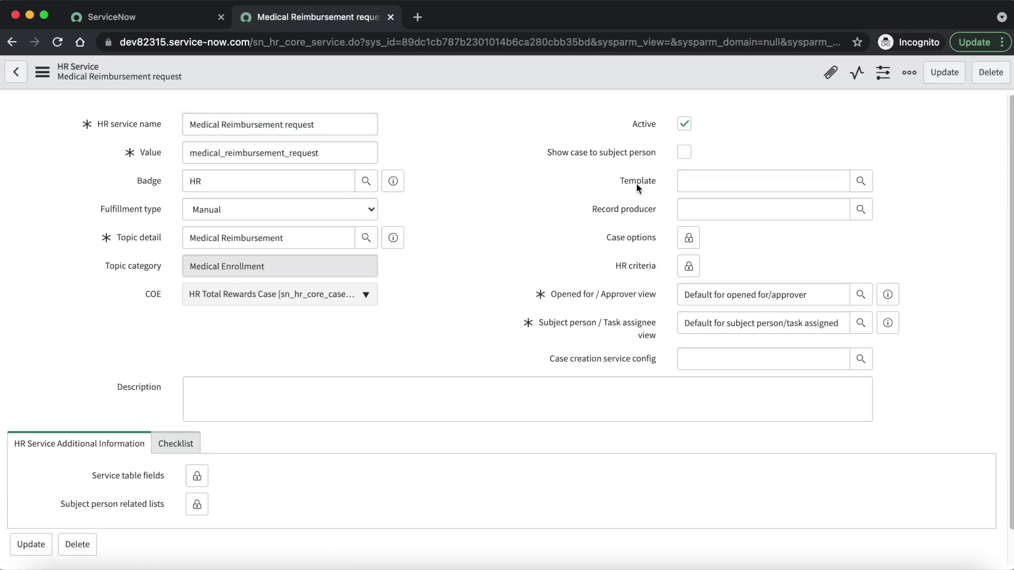
- Set the HR service's template to Medical Benefits Inquiry
{"action": "left_click", "coordinate": [701, 183]}
{"action": "type", "text": "medic"}
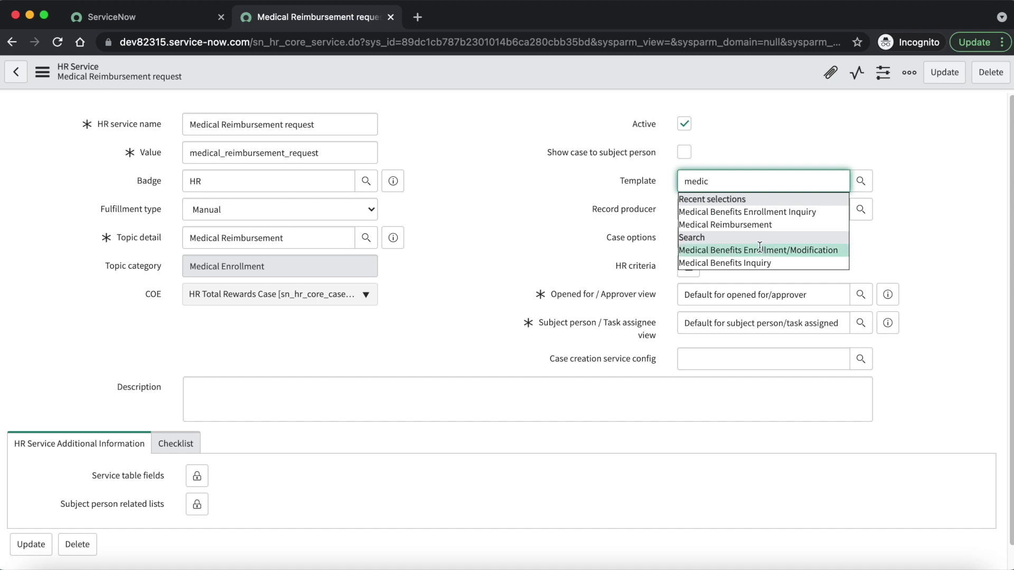
{"action": "left_click", "coordinate": [762, 263]}
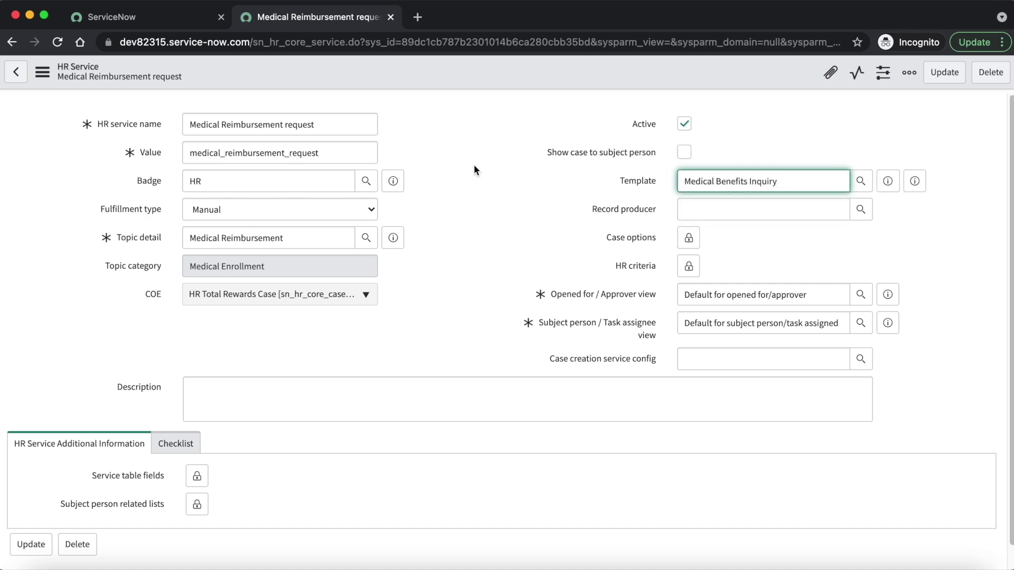
- Change the HR service's template to Medical Reimbursement and save the record
{"action": "key", "text": "BackSpace"}
{"action": "key", "text": "BackSpace"}
{"action": "key", "text": "BackSpace"}
{"action": "key", "text": "BackSpace"}
{"action": "key", "text": "BackSpace"}
{"action": "key", "text": "BackSpace"}
{"action": "key", "text": "BackSpace"}
{"action": "key", "text": "BackSpace"}
{"action": "key", "text": "BackSpace"}
{"action": "key", "text": "BackSpace"}
{"action": "key", "text": "BackSpace"}
{"action": "key", "text": "BackSpace"}
{"action": "key", "text": "BackSpace"}
{"action": "key", "text": "BackSpace"}
{"action": "key", "text": "BackSpace"}
{"action": "key", "text": "BackSpace"}
{"action": "type", "text": "r"}
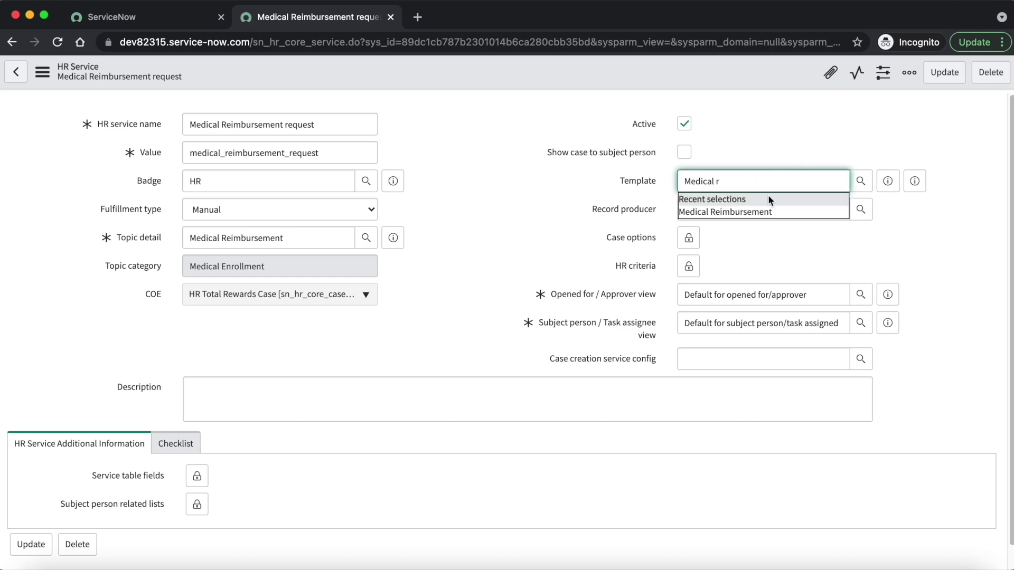
{"action": "left_click", "coordinate": [771, 210]}
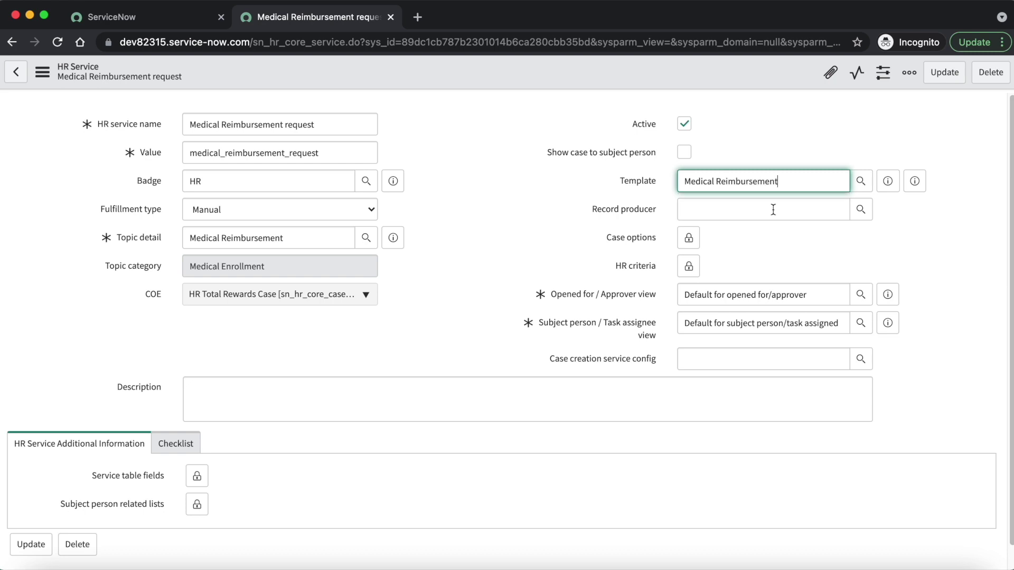
{"action": "right_click", "coordinate": [449, 73]}
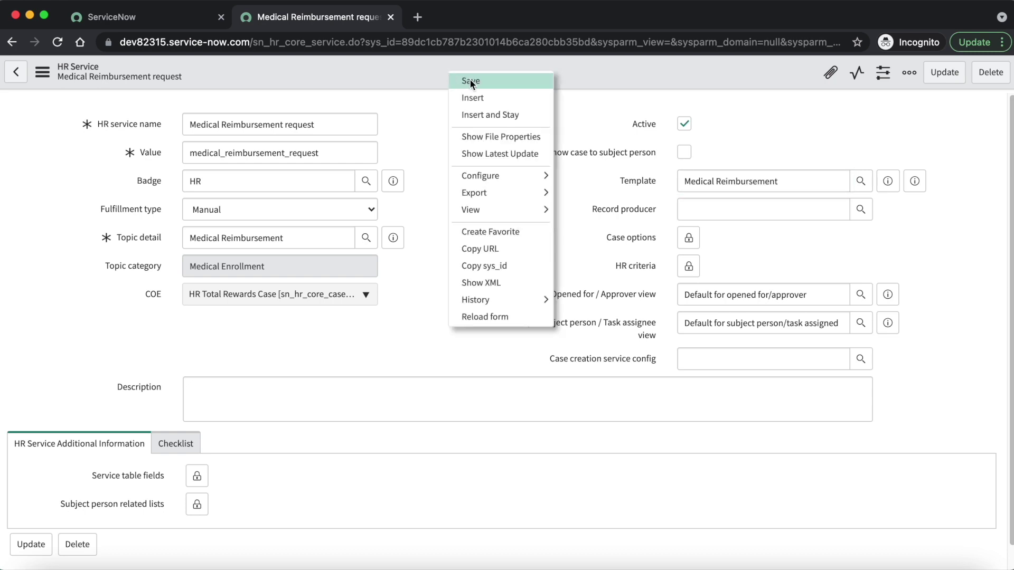
{"action": "left_click", "coordinate": [470, 81]}
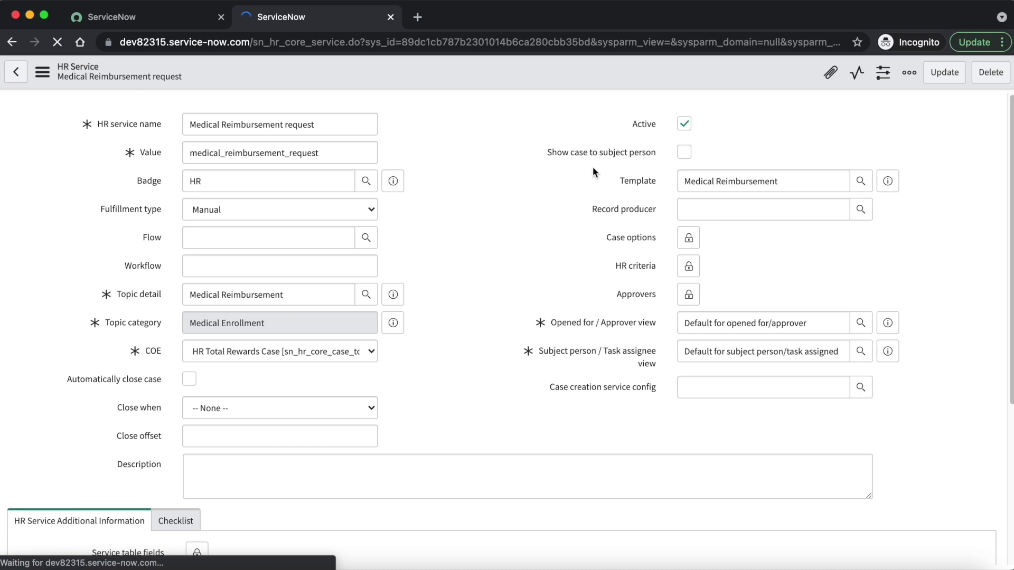
{"action": "left_click", "coordinate": [449, 182]}
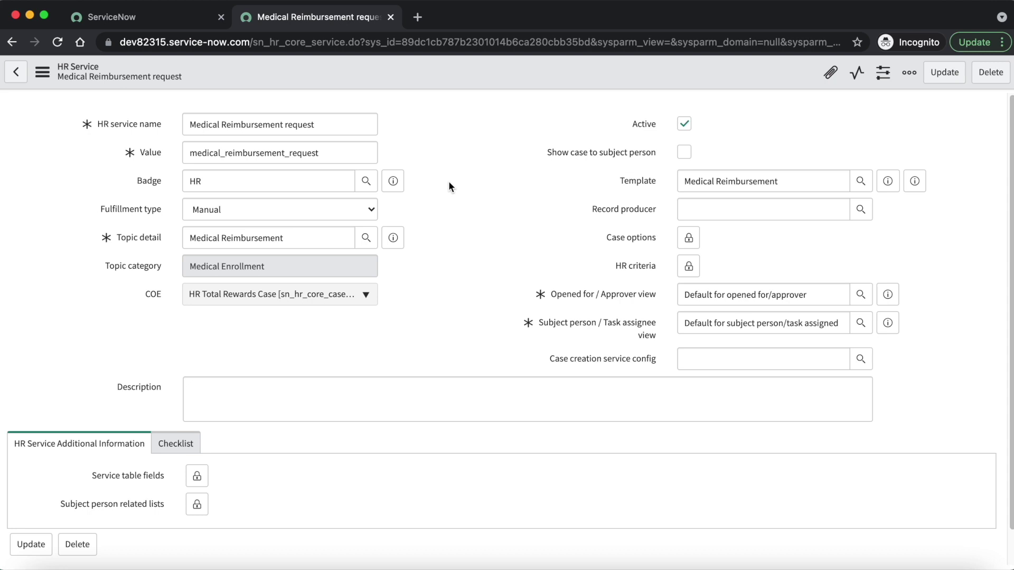
- Find the Create New Case module by filtering the navigator for "create new ca" and open it in a separate browser tab
{"action": "left_click", "coordinate": [164, 17]}
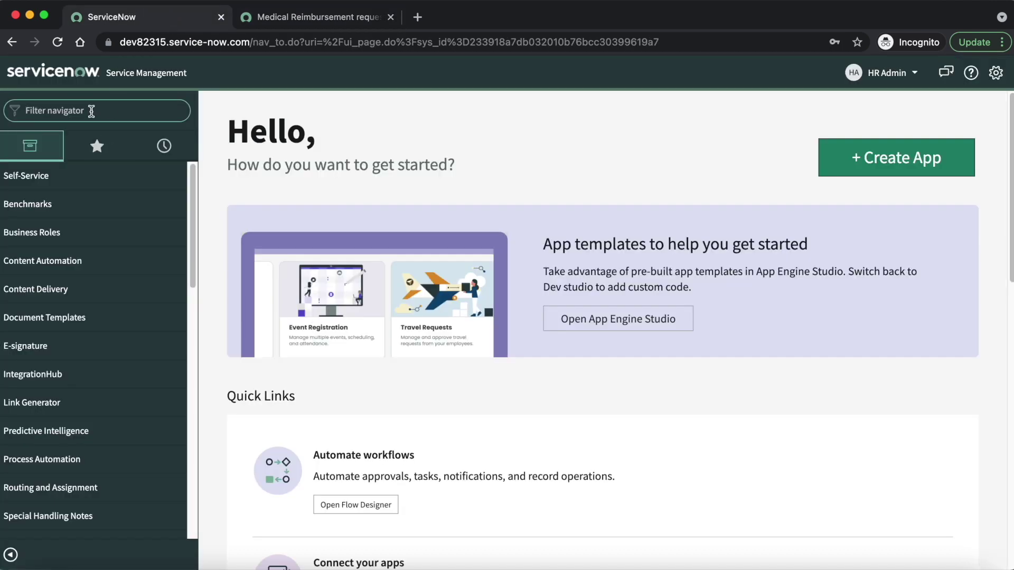
{"action": "type", "text": "cre"}
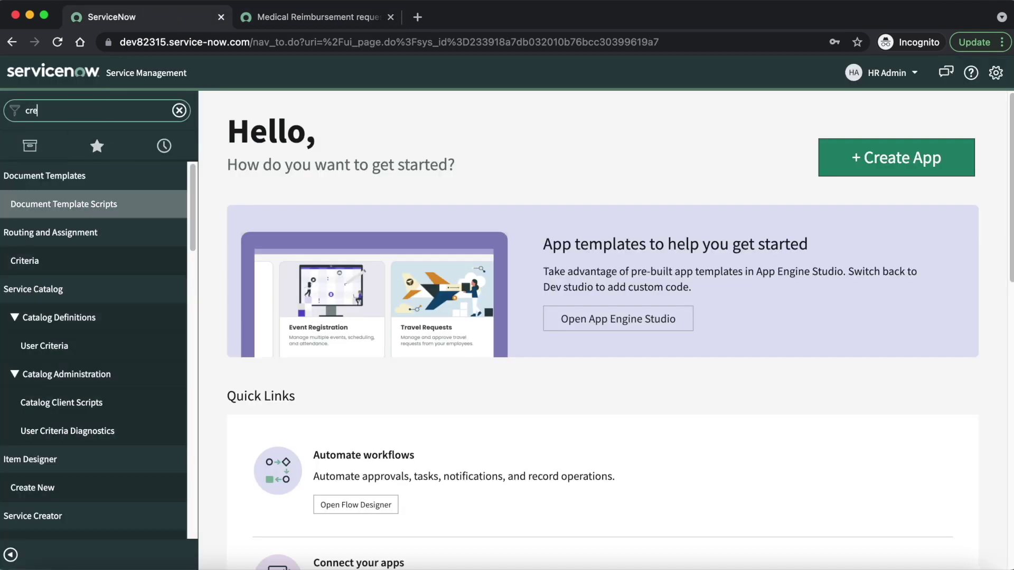
{"action": "type", "text": "ate new"}
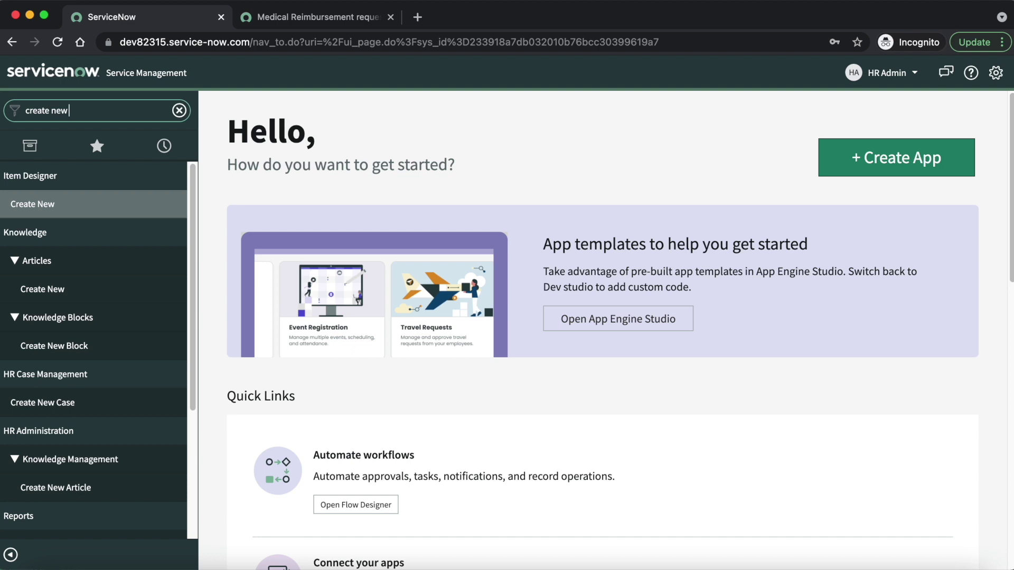
{"action": "type", "text": " ca"}
{"action": "left_click", "coordinate": [70, 207]}
{"action": "left_click", "coordinate": [453, 18]}
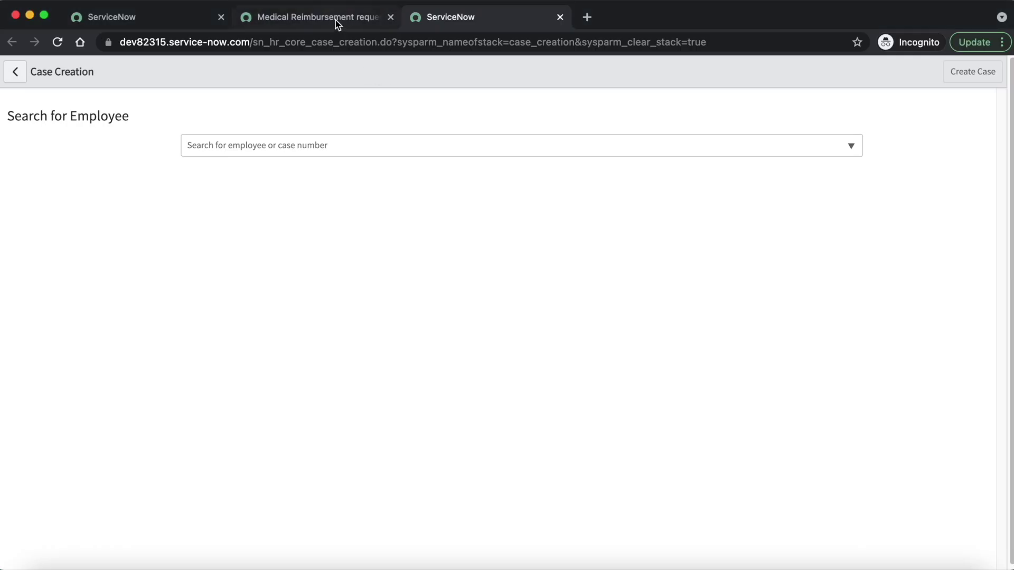
- Set the Medical Reimbursement request HR service's description to "Service for Medical Reimbursement request" and save the record
{"action": "left_click", "coordinate": [335, 21]}
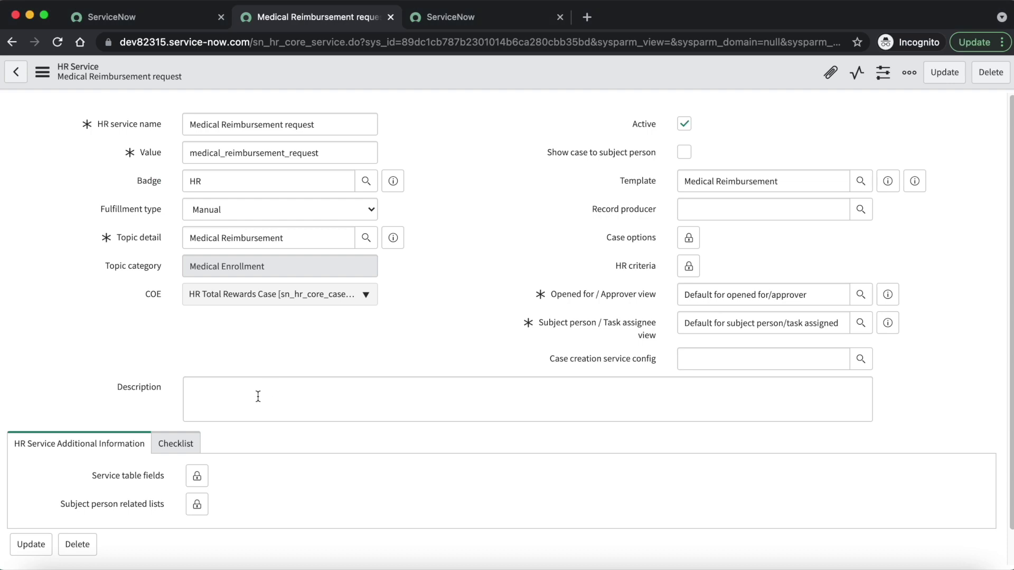
{"action": "left_click", "coordinate": [258, 396]}
{"action": "type", "text": "Service for"}
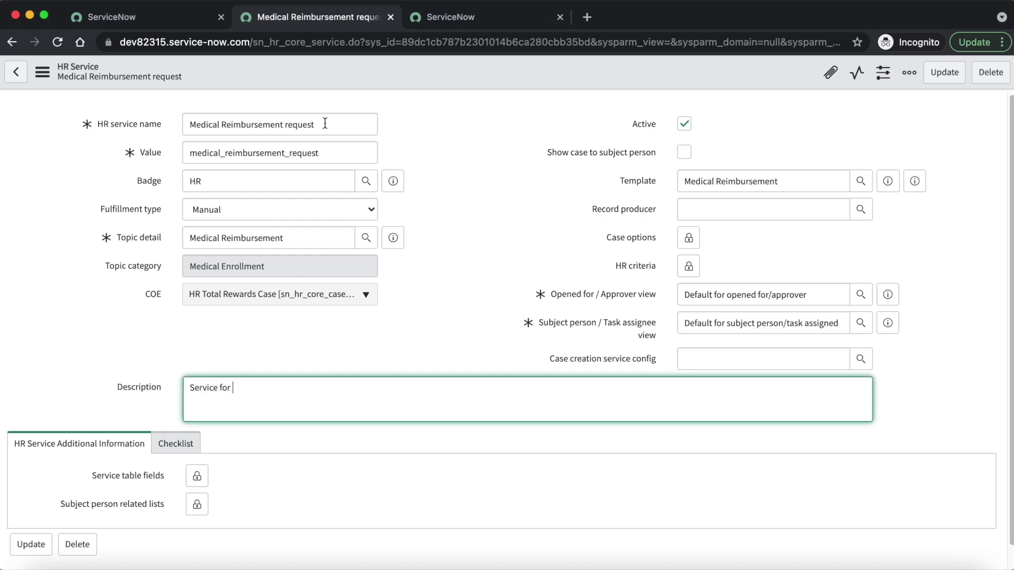
{"action": "left_click_drag", "start_coordinate": [317, 125], "coordinate": [142, 125]}
{"action": "key", "text": "super+c"}
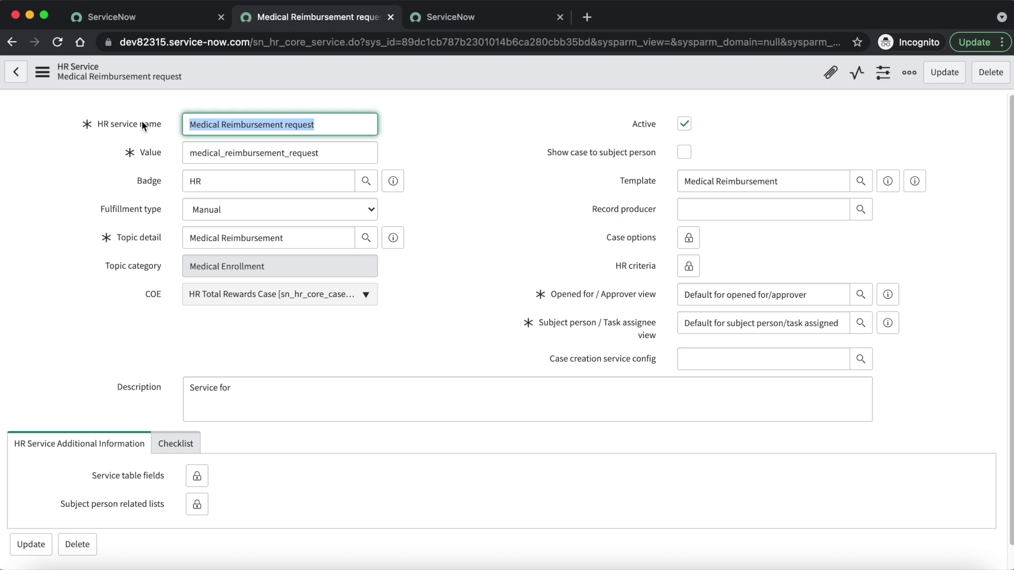
{"action": "left_click", "coordinate": [239, 396]}
{"action": "key", "text": "super+v"}
{"action": "right_click", "coordinate": [442, 74]}
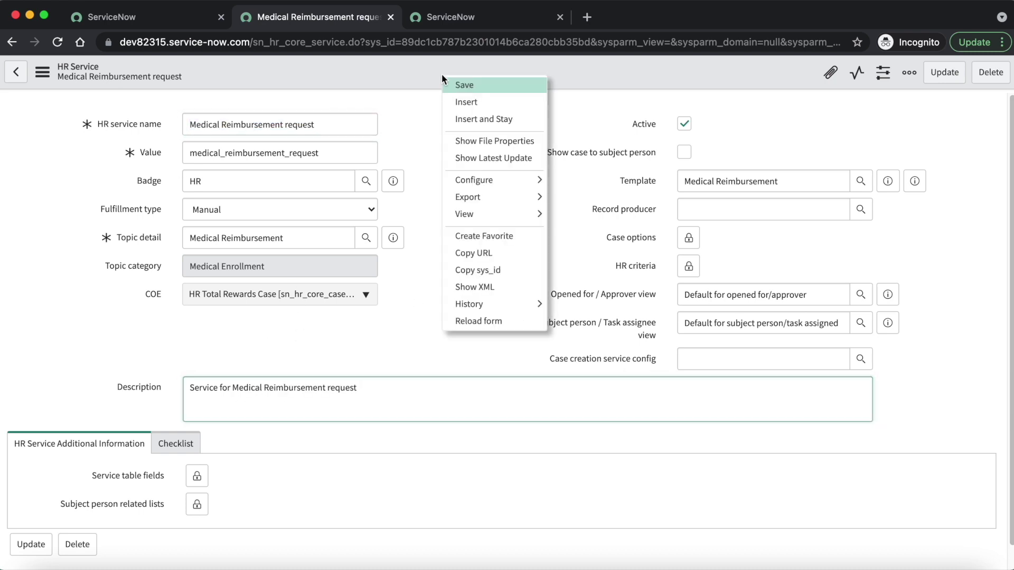
{"action": "left_click", "coordinate": [466, 84]}
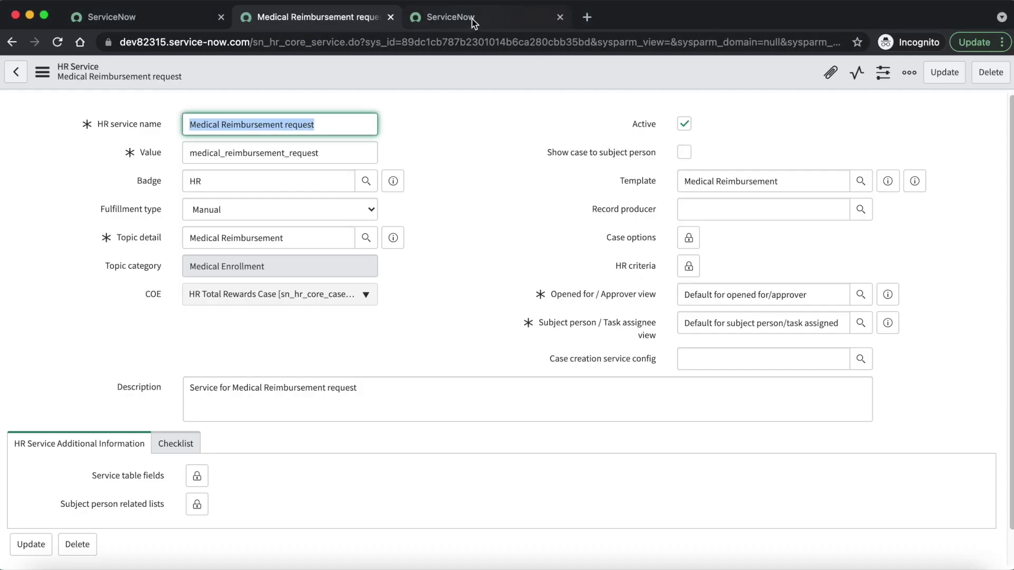
- Return to Case Creation and select the Bangalore employee by searching for the employee's first name
{"action": "left_click", "coordinate": [472, 19]}
{"action": "left_click", "coordinate": [309, 146]}
{"action": "type", "text": "abel"}
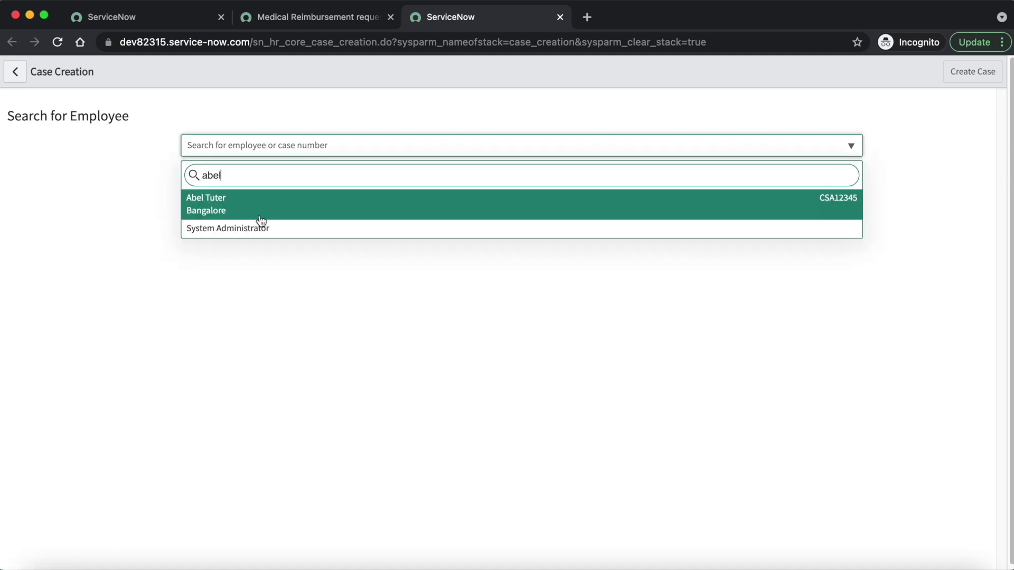
{"action": "left_click", "coordinate": [252, 207]}
- Set the new case's COE to HR Total Rewards Case and its HR service to Medical Reimbursement request under Medical Enrollment
{"action": "left_click", "coordinate": [296, 339]}
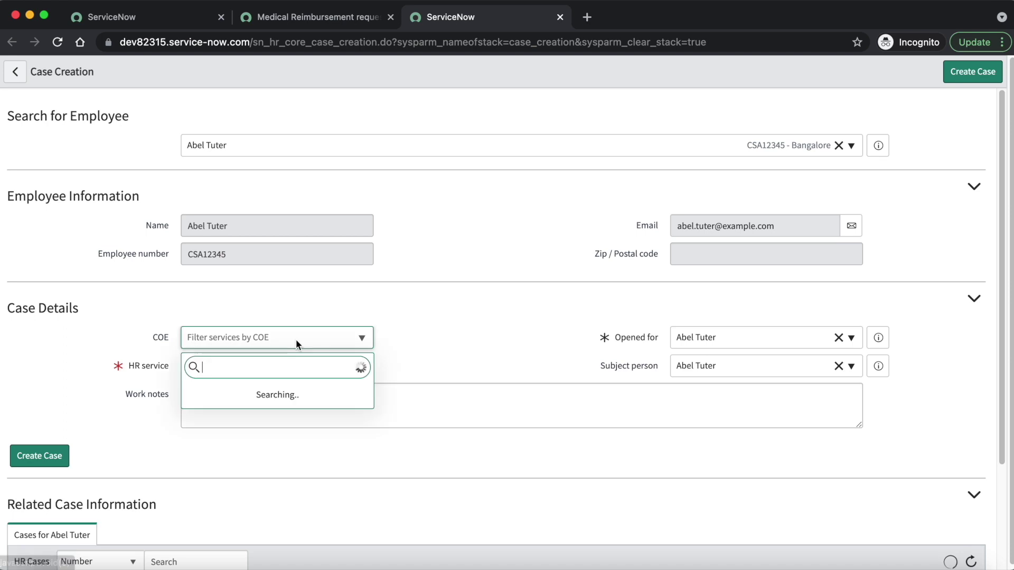
{"action": "type", "text": "hr t"}
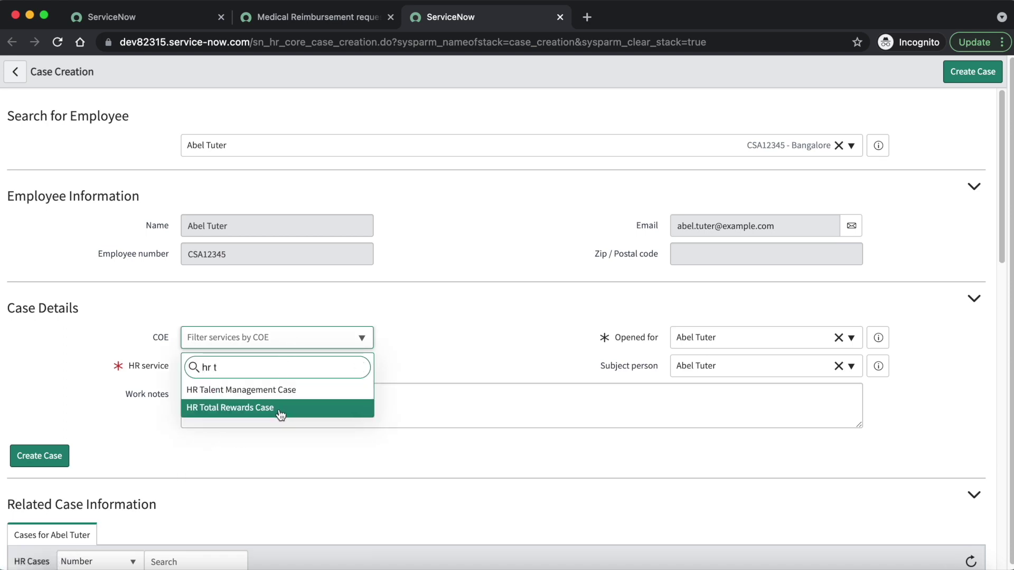
{"action": "left_click", "coordinate": [279, 414]}
{"action": "left_click", "coordinate": [288, 365]}
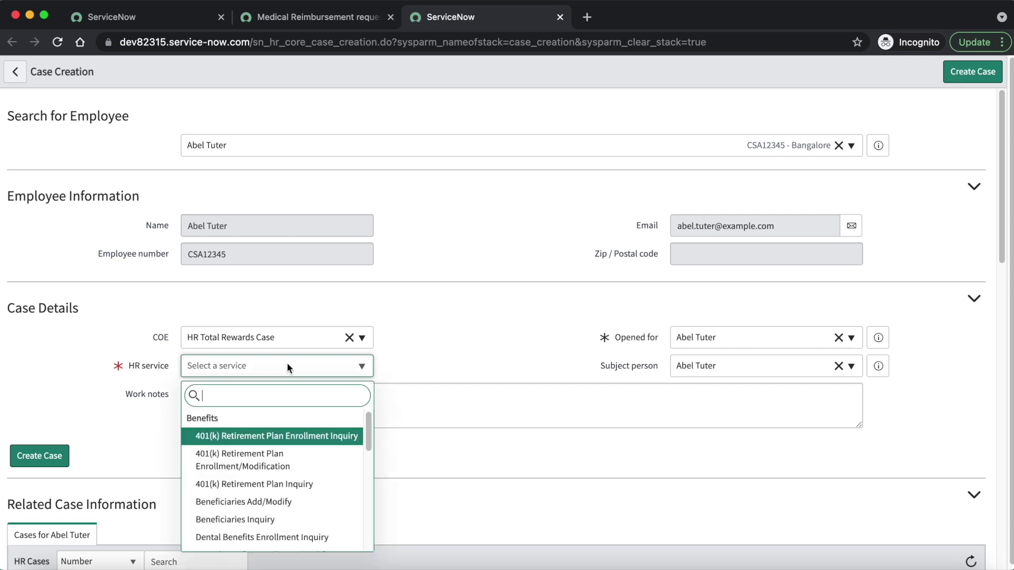
{"action": "type", "text": "med"}
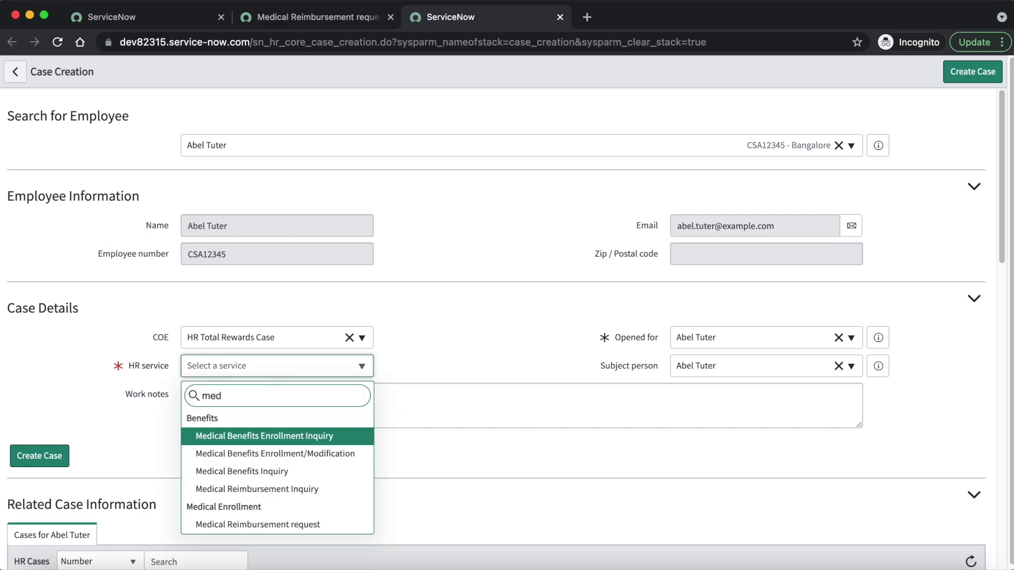
{"action": "type", "text": "ic"}
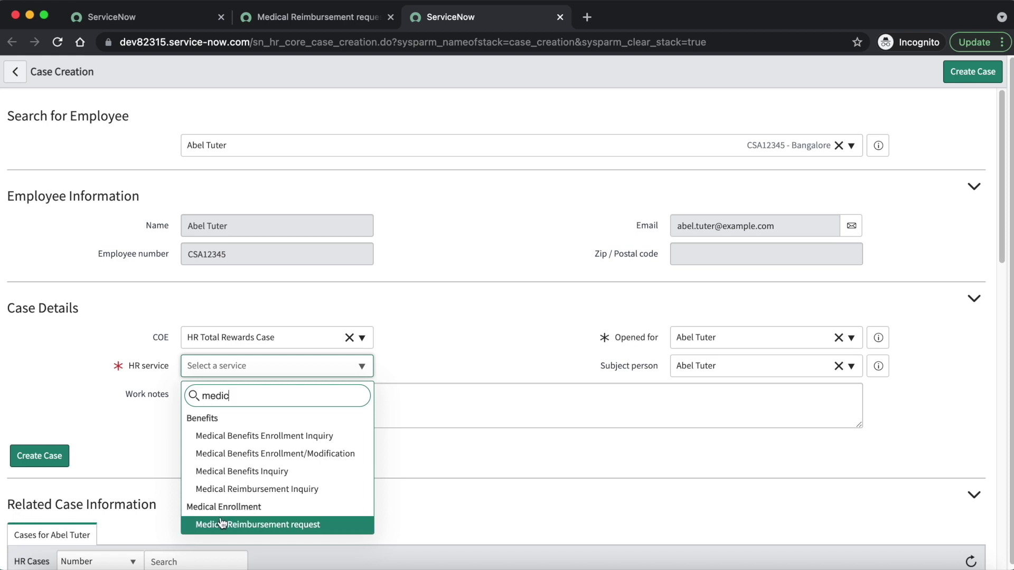
{"action": "left_click", "coordinate": [262, 526]}
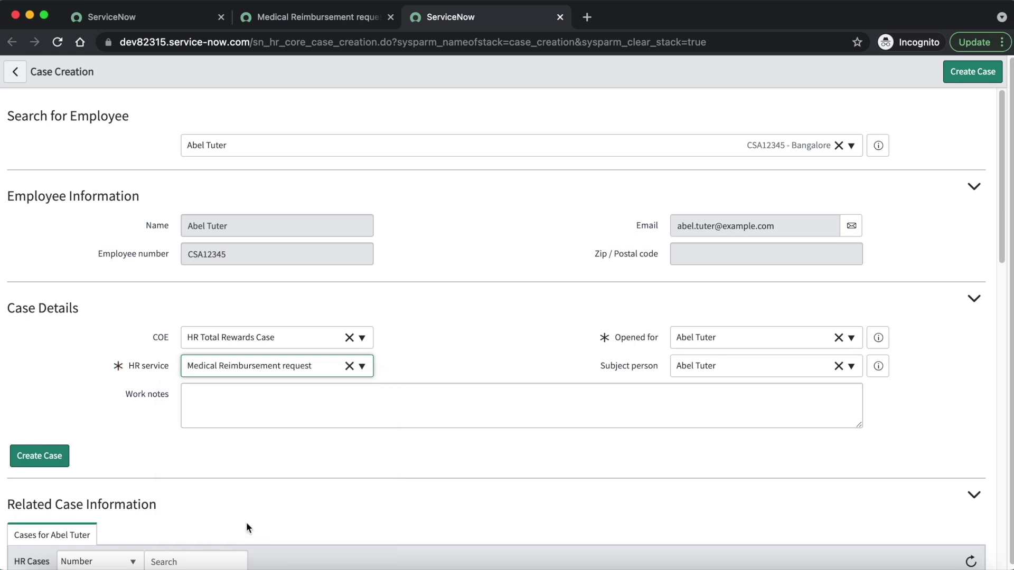